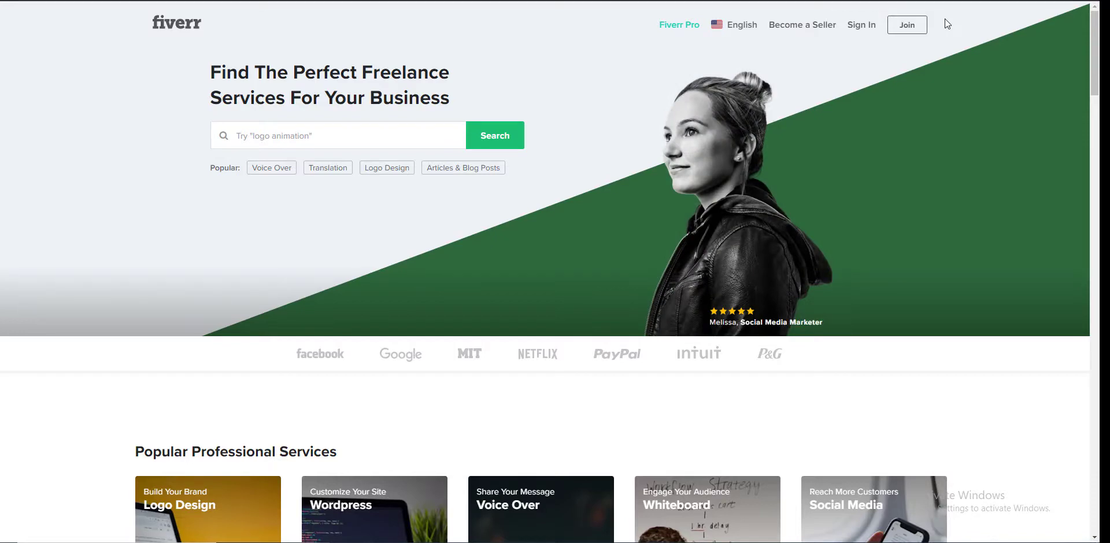
Examine the homepage's popular services, marketplace categories and featured freelancer projects.
scroll(516, 340, down, 5)
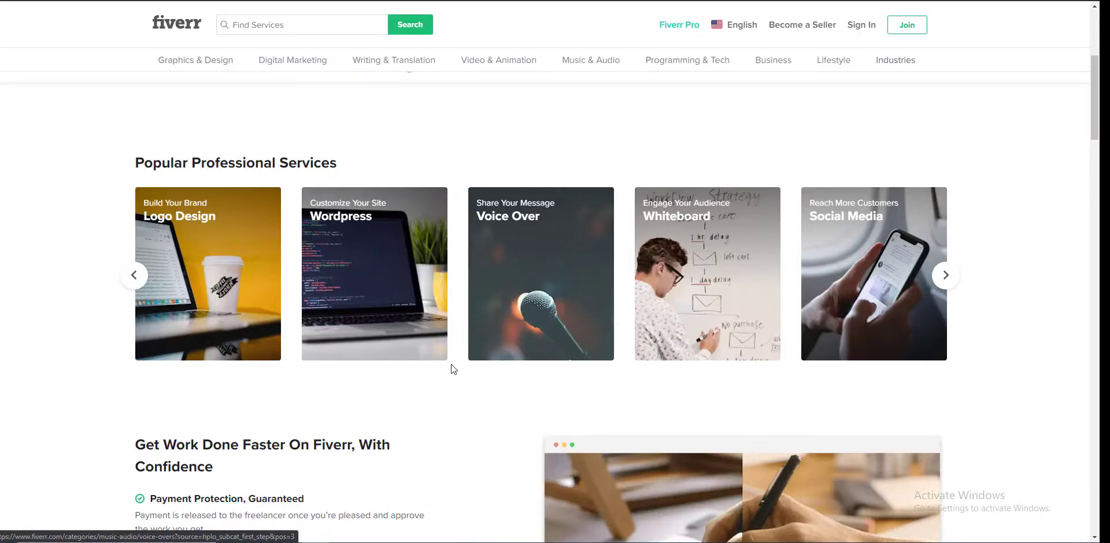
scroll(427, 351, down, 4)
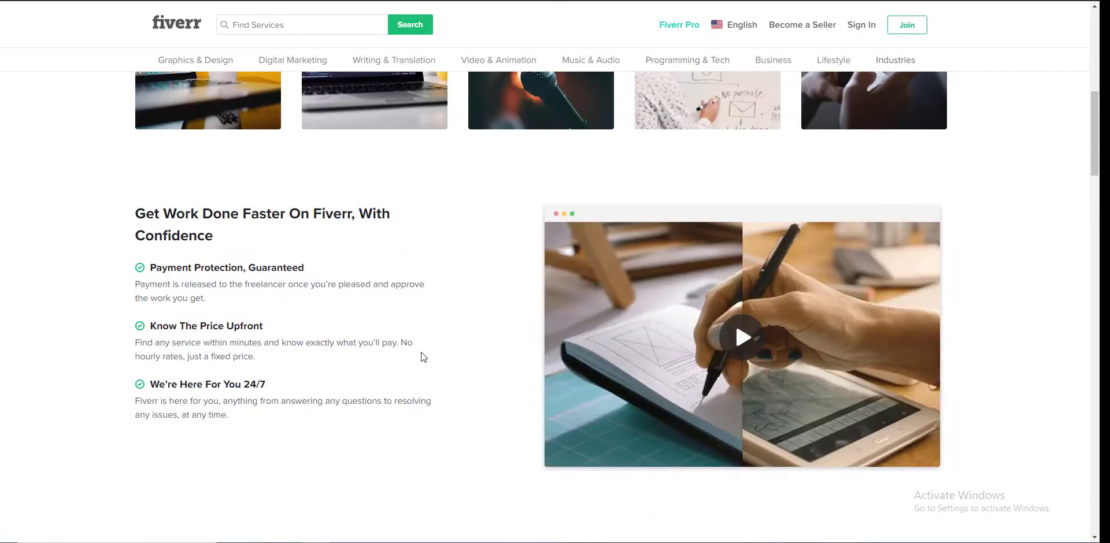
scroll(422, 352, down, 9)
scroll(408, 351, down, 2)
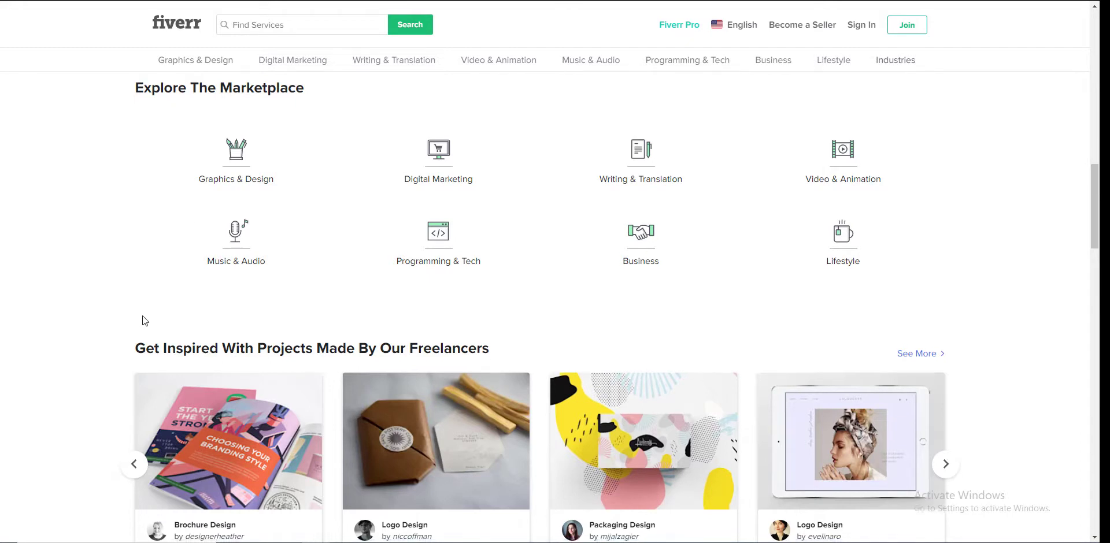
scroll(142, 318, down, 1)
scroll(142, 318, up, 2)
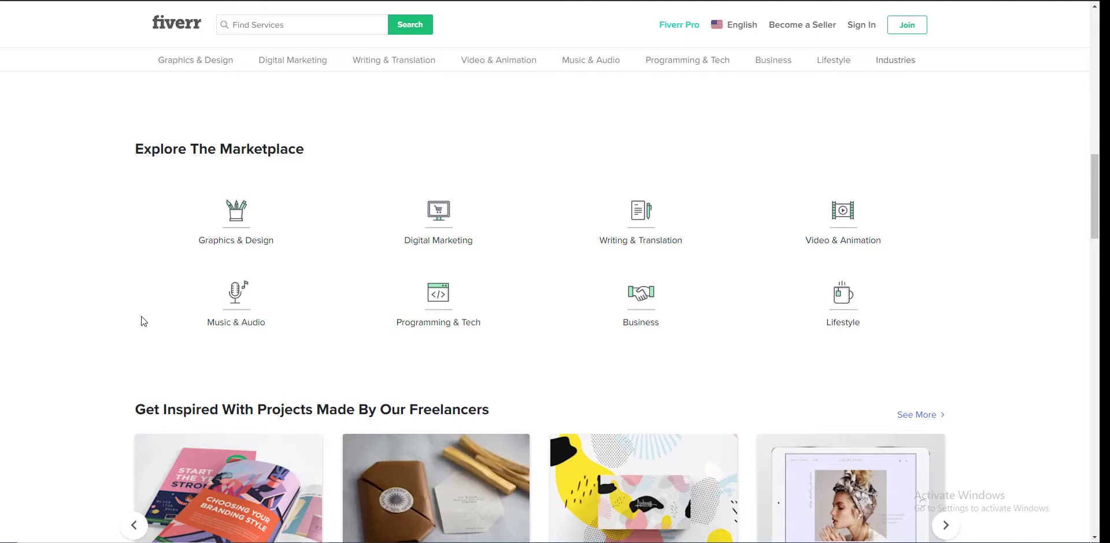
scroll(154, 315, down, 2)
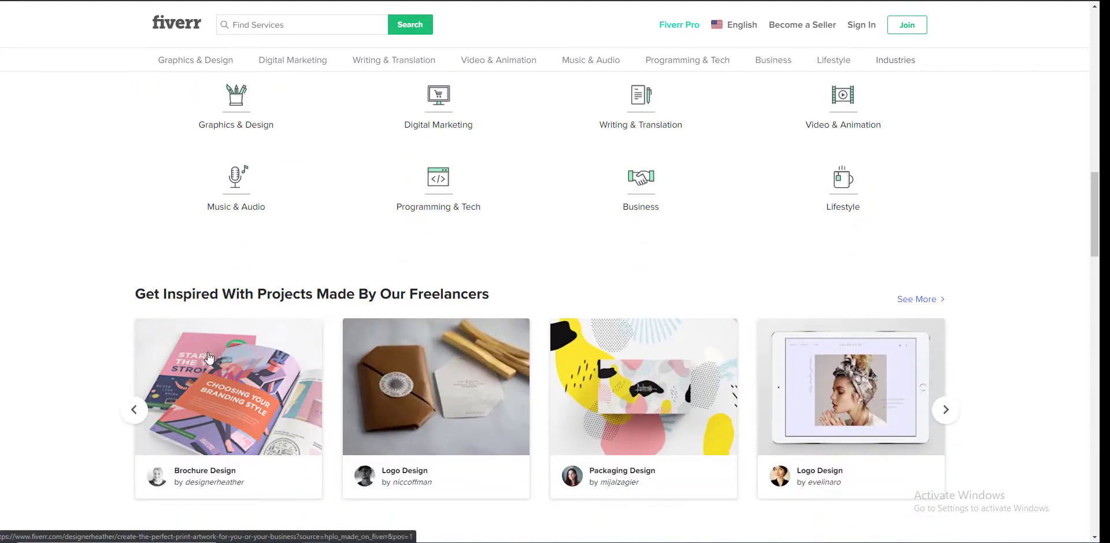
scroll(210, 359, down, 2)
scroll(212, 358, up, 2)
scroll(219, 360, up, 1)
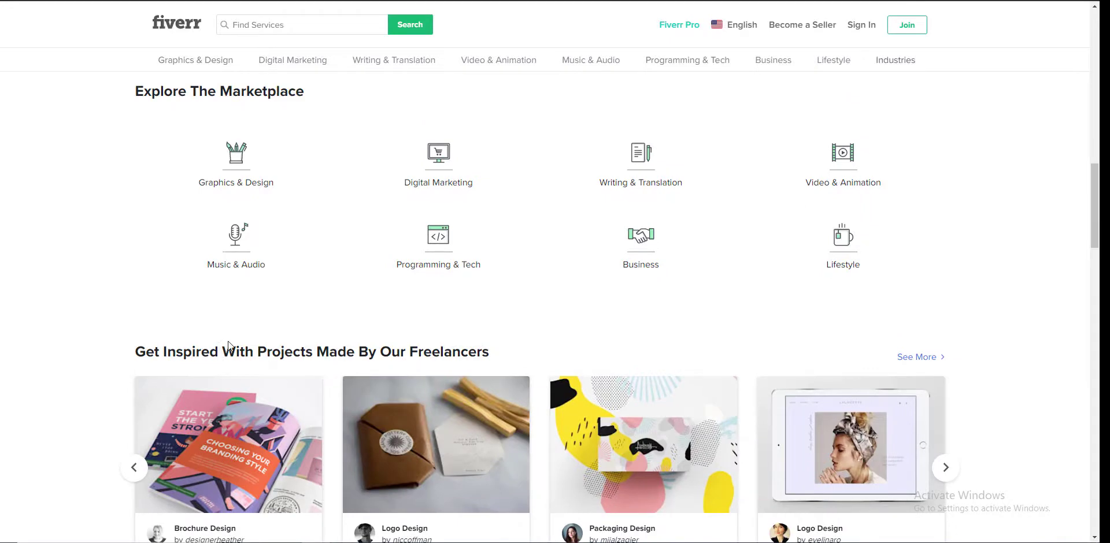
scroll(283, 351, up, 1)
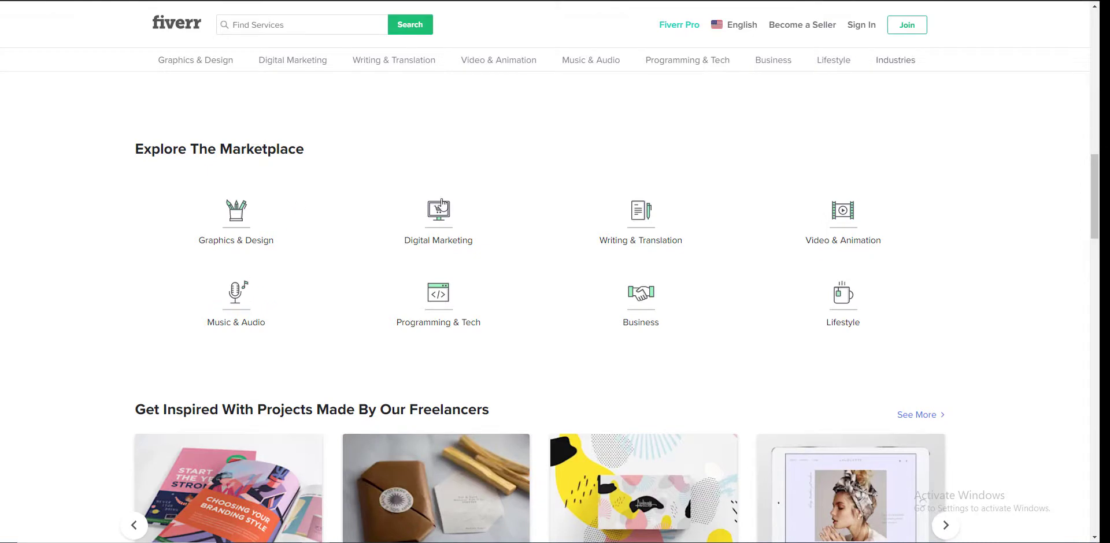
scroll(292, 199, up, 2)
scroll(283, 260, down, 1)
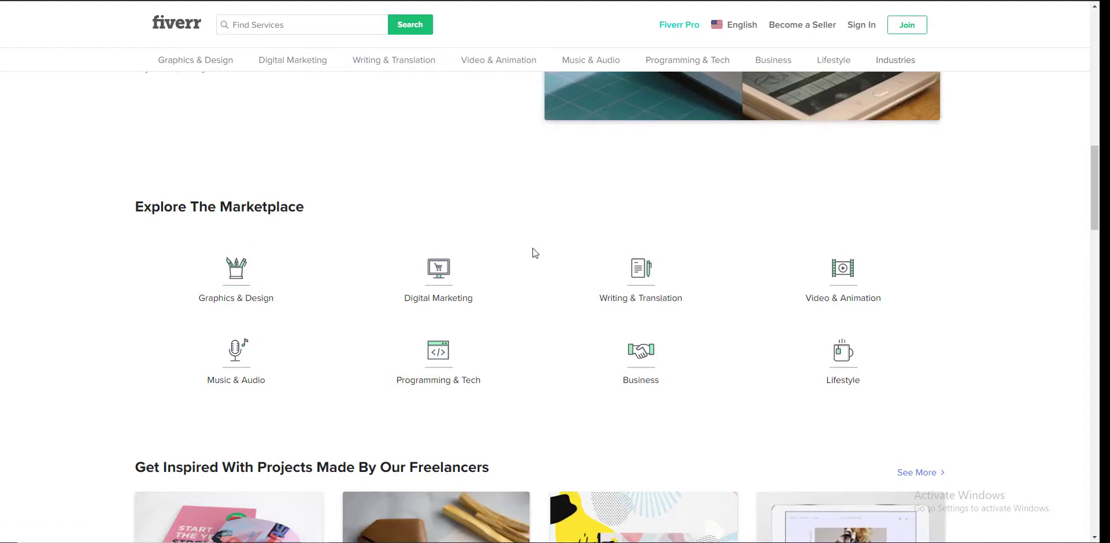
scroll(355, 153, up, 2)
Open the Graphics & Design category from the Explore The Marketplace section.
click(248, 22)
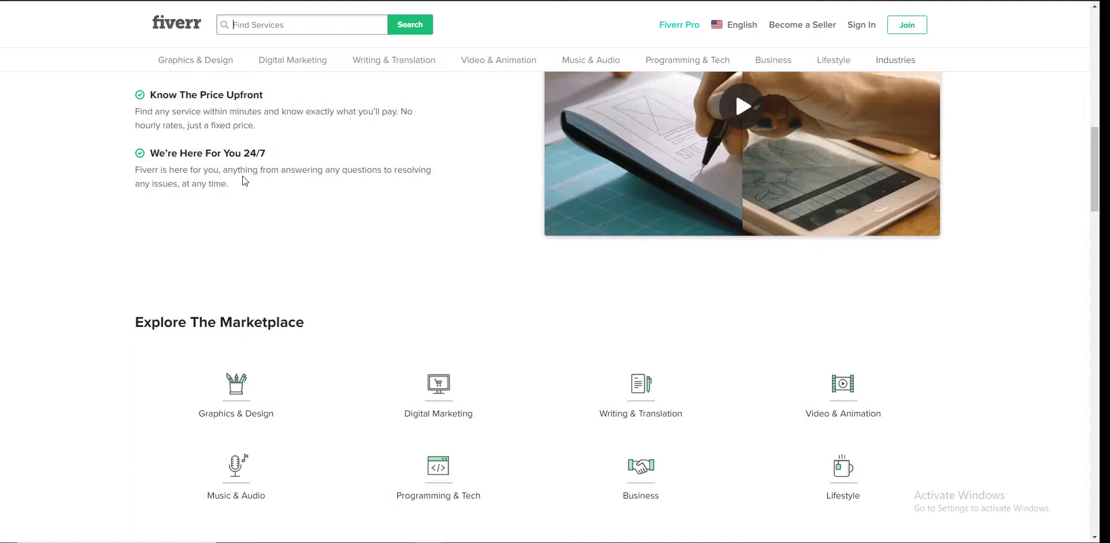
scroll(281, 306, down, 2)
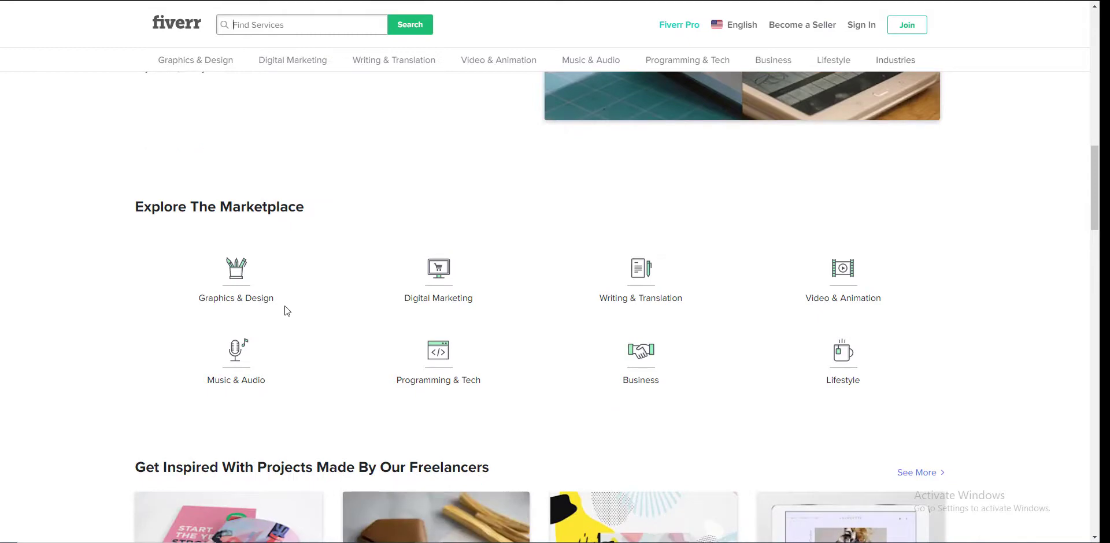
click(254, 288)
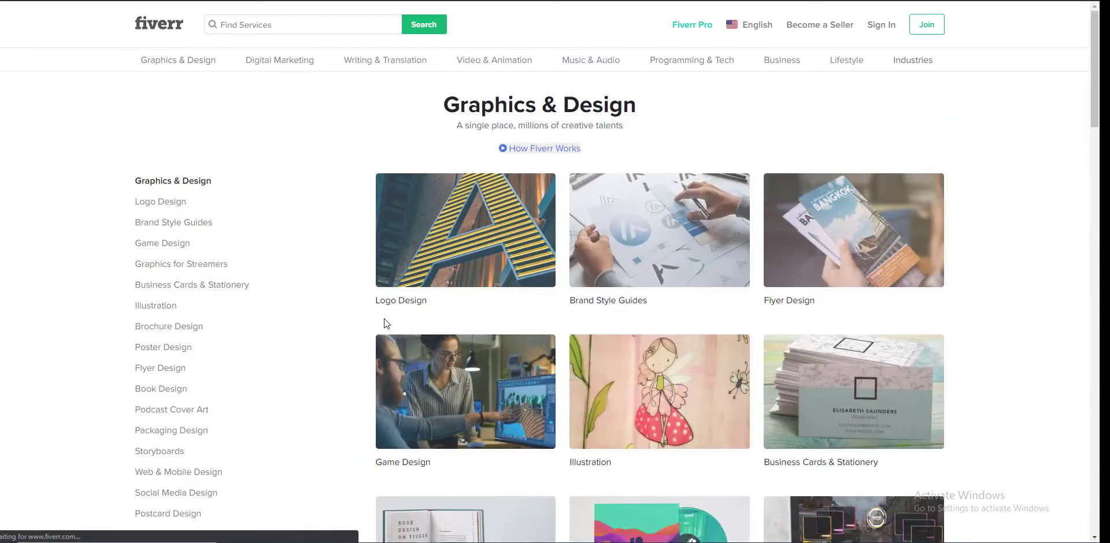
Open the Banner Ads subcategory from the Graphics & Design subcategory list.
scroll(190, 305, down, 1)
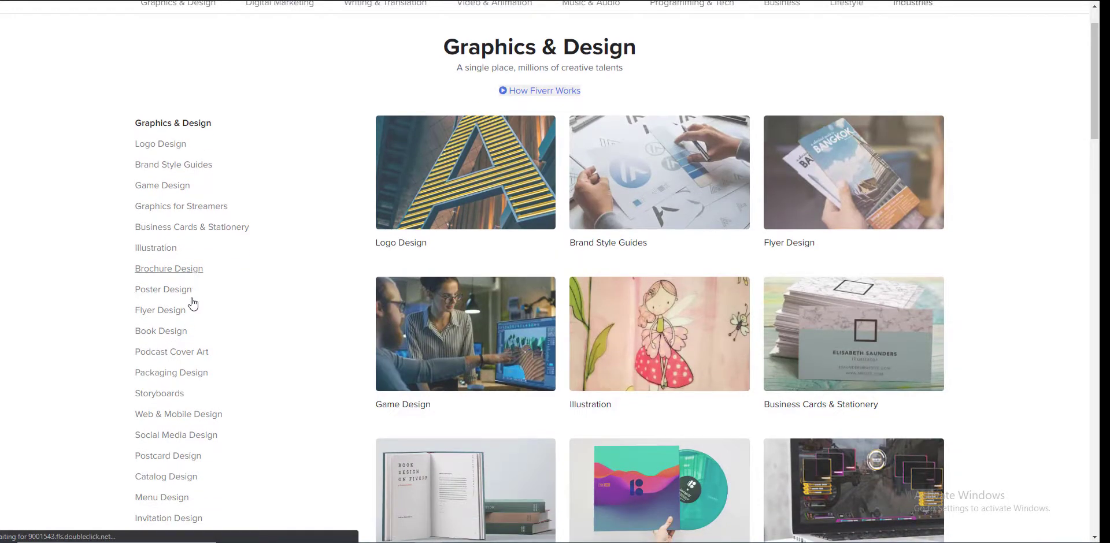
scroll(199, 422, down, 1)
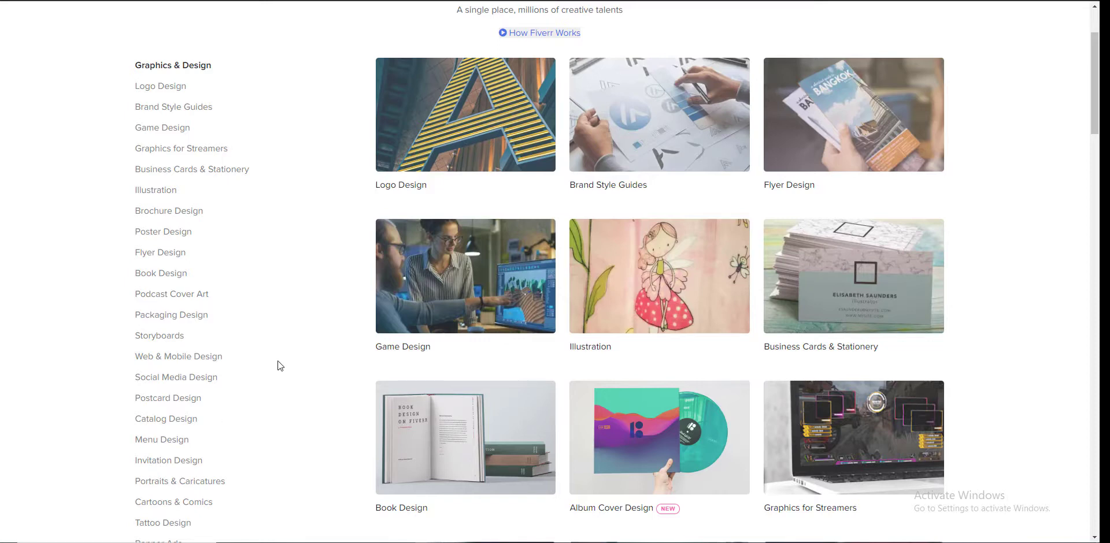
scroll(277, 363, up, 1)
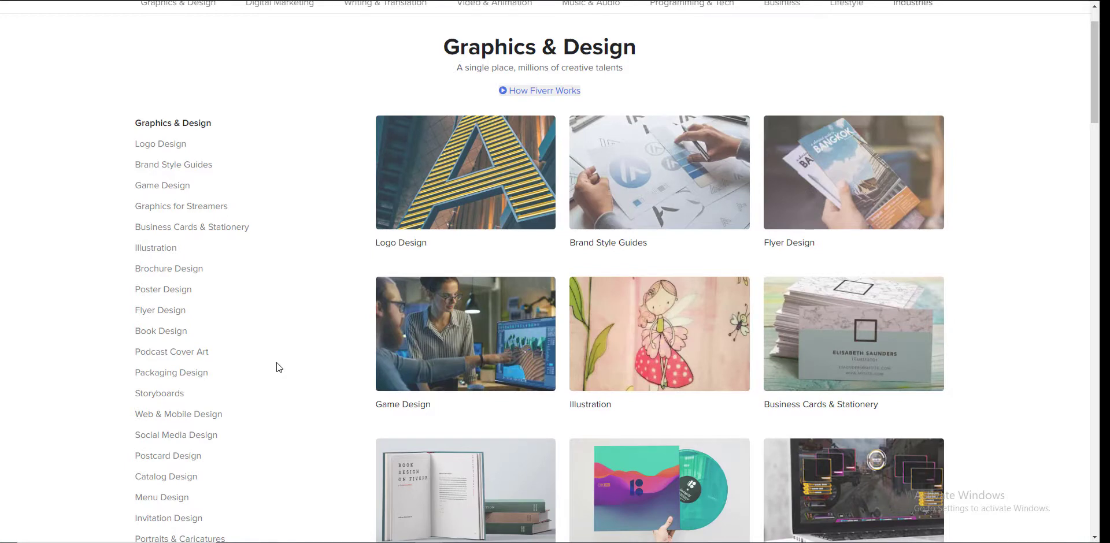
scroll(276, 367, down, 4)
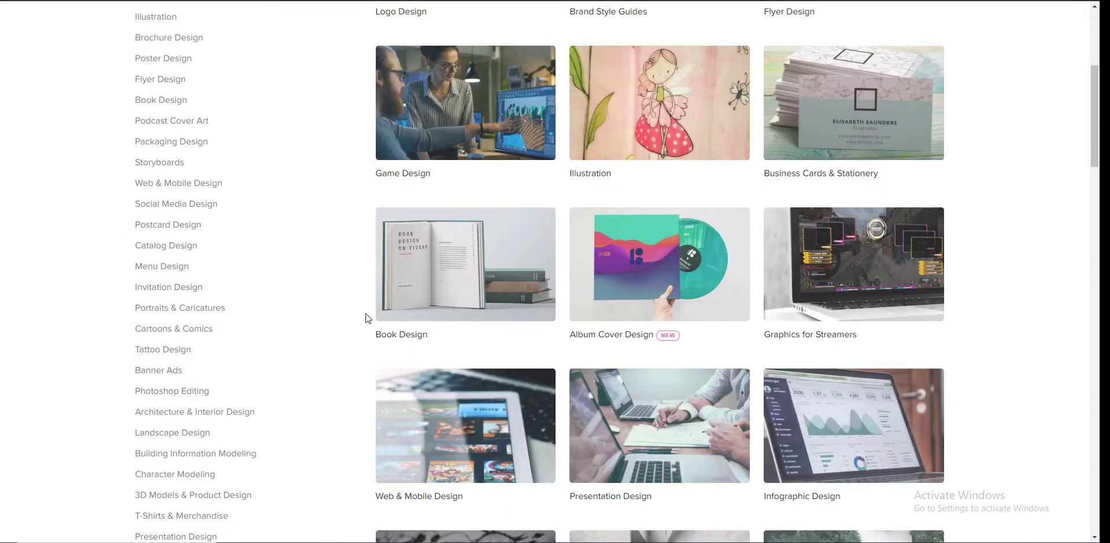
click(166, 373)
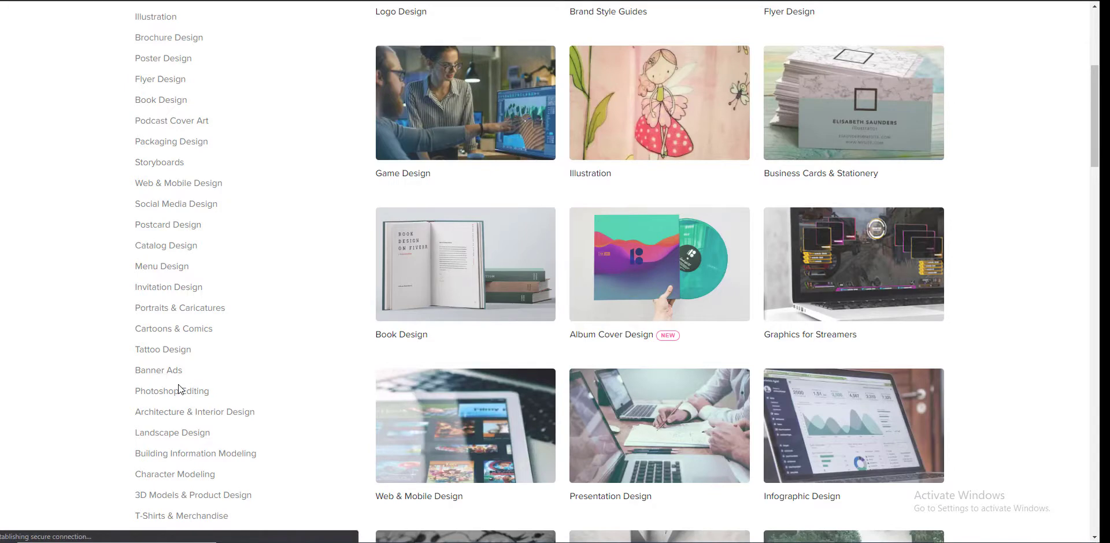
Examine the Banner Ads listings and the filter choices offered under Service Options, applying none.
scroll(222, 306, down, 2)
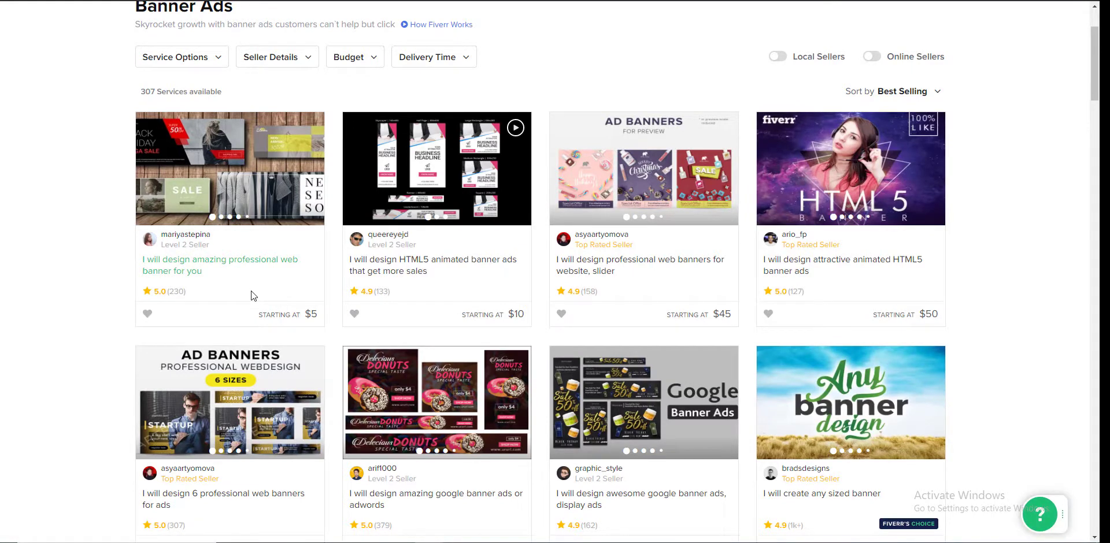
scroll(269, 255, up, 2)
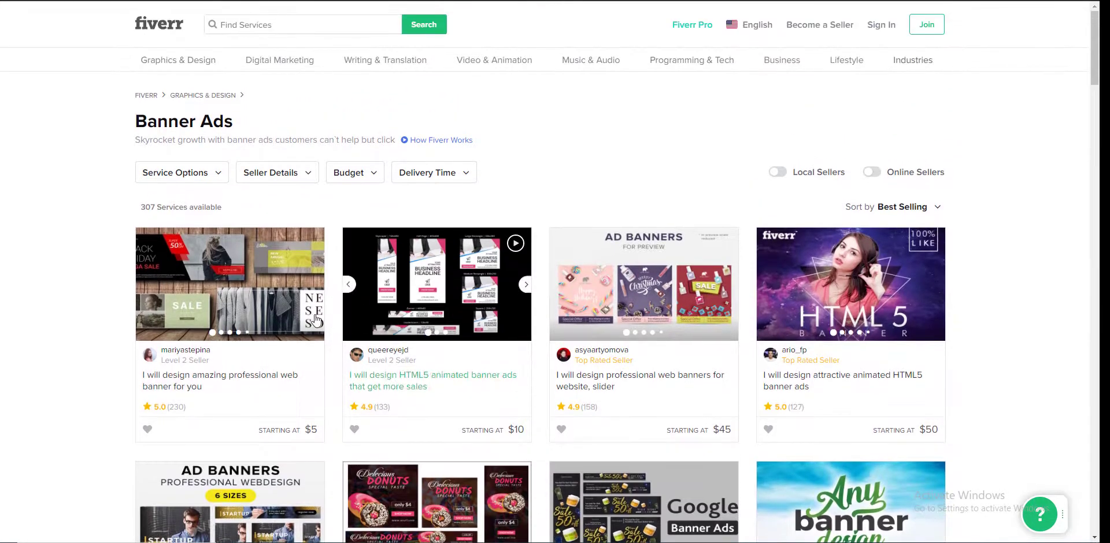
scroll(246, 267, down, 1)
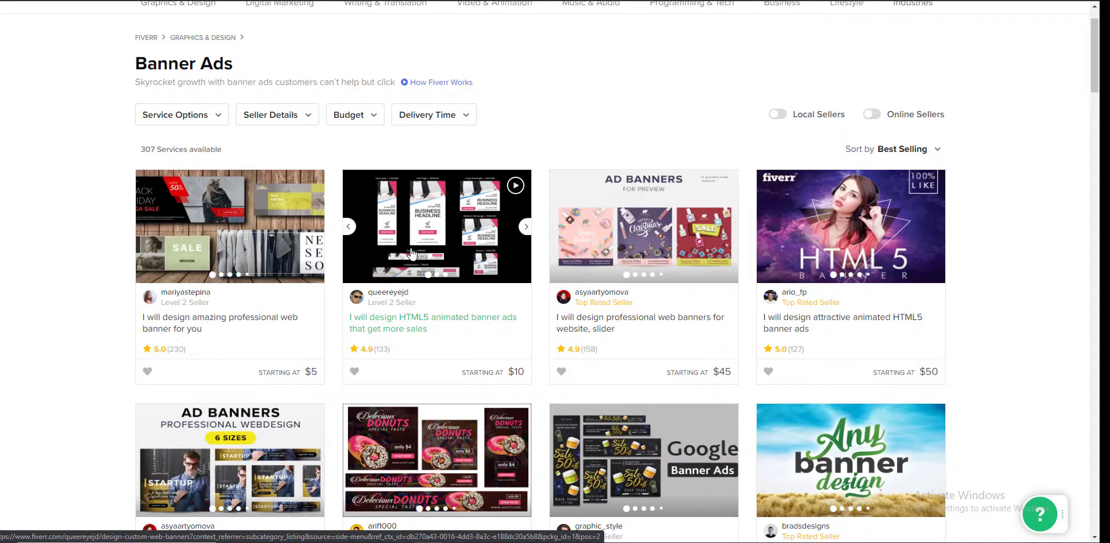
scroll(242, 74, up, 1)
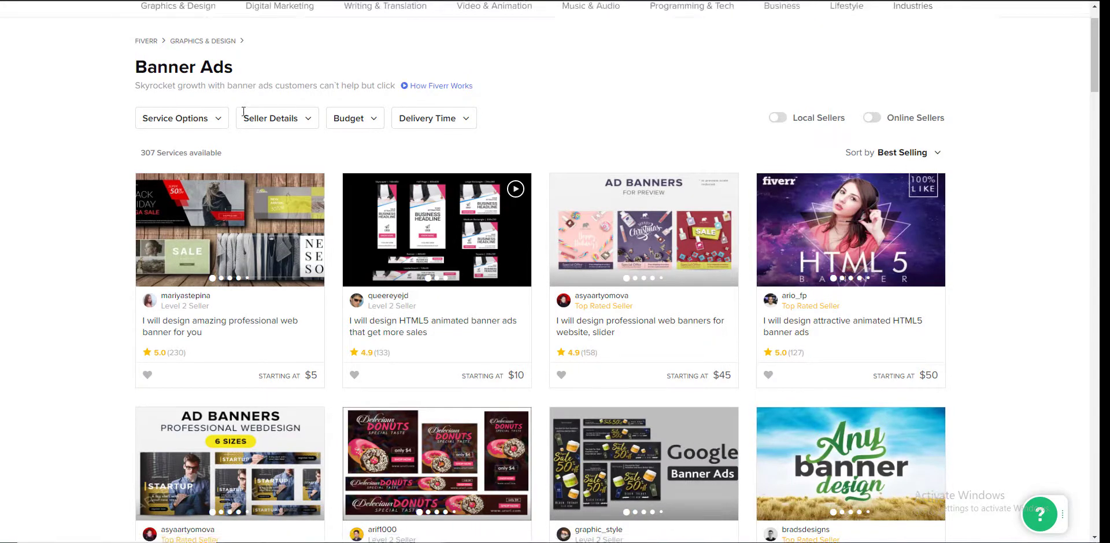
scroll(354, 225, down, 1)
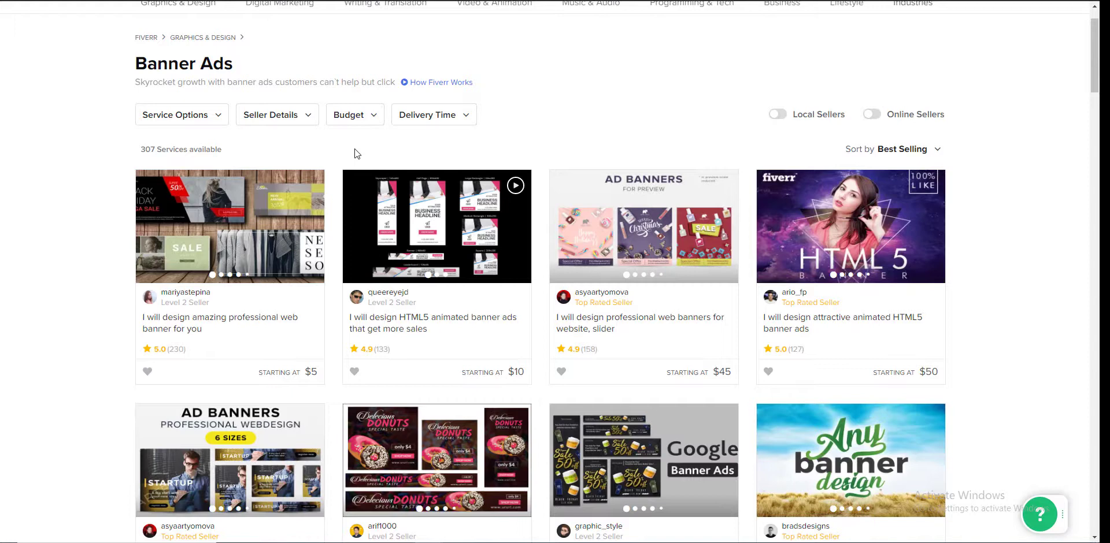
click(184, 119)
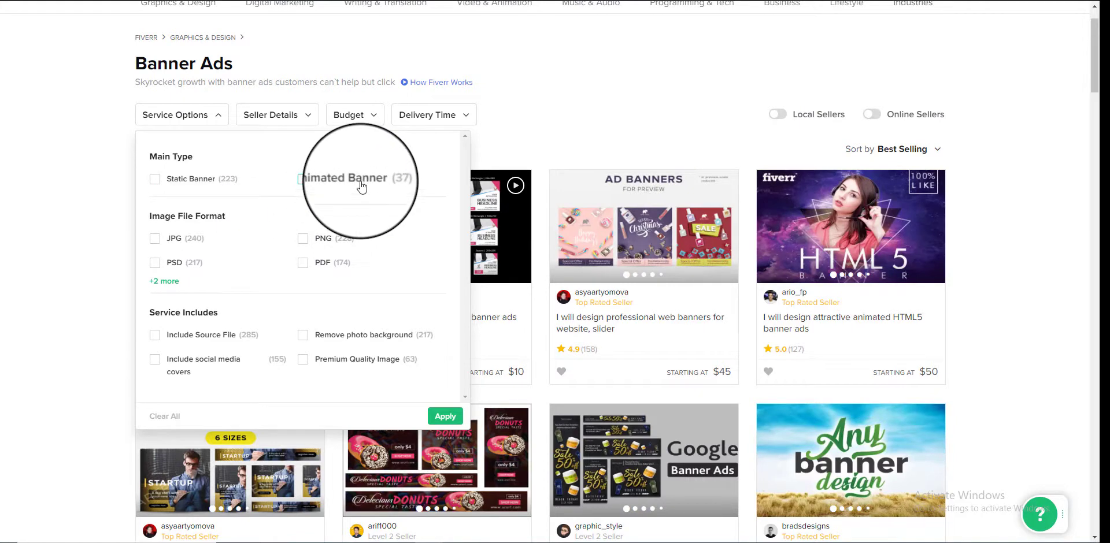
click(25, 218)
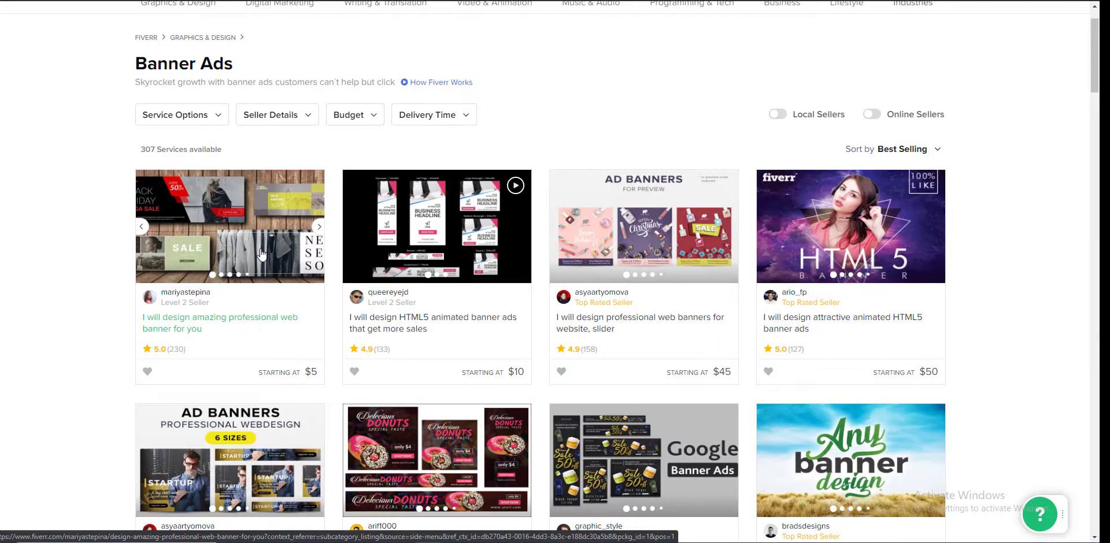
Compare the Banner Ads gigs by title, seller level, rating and starting price.
scroll(341, 263, down, 2)
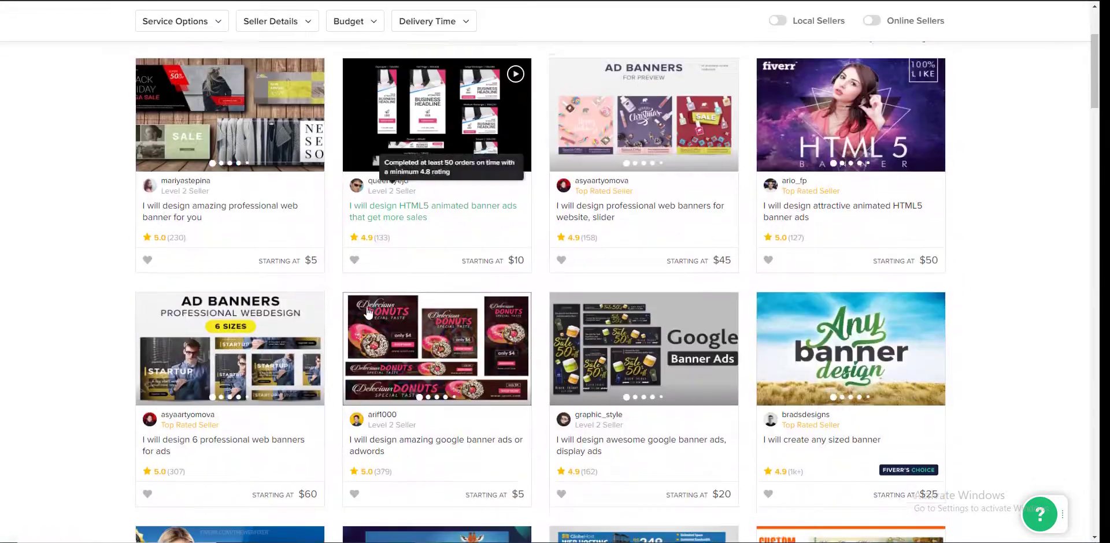
scroll(328, 271, up, 3)
scroll(328, 271, down, 4)
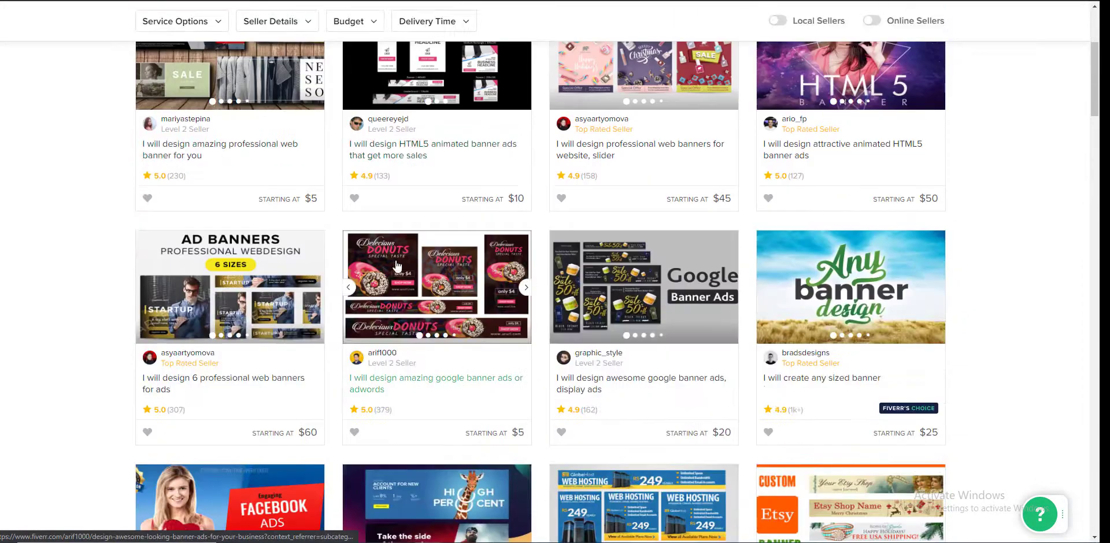
scroll(245, 240, up, 5)
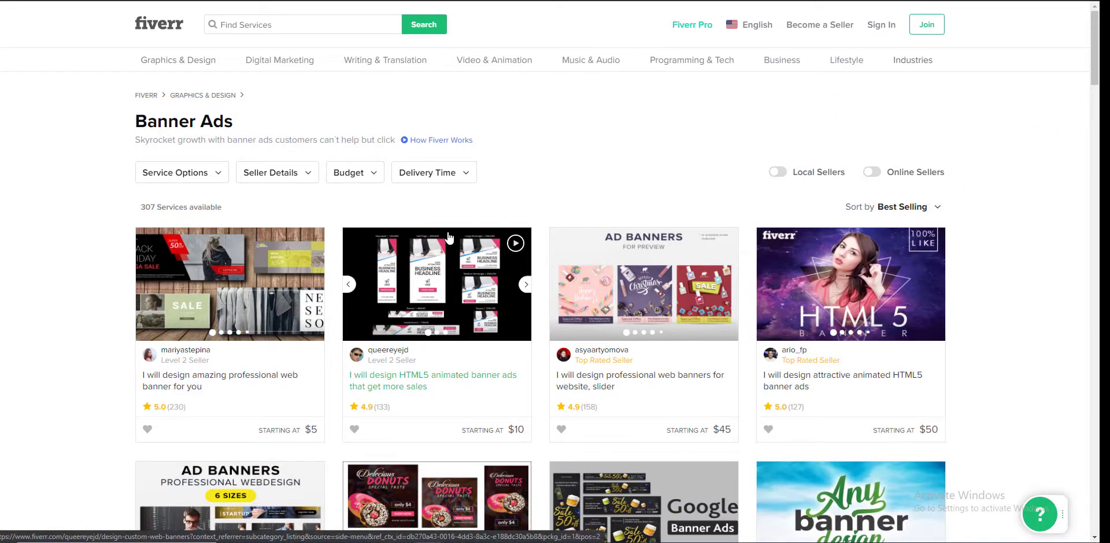
scroll(449, 237, down, 3)
scroll(422, 267, up, 2)
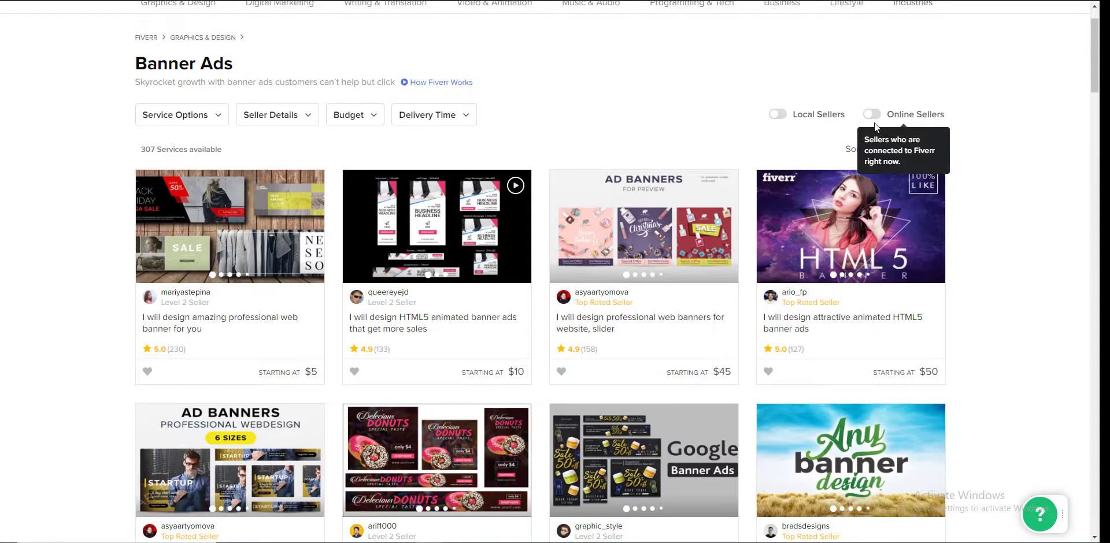
scroll(753, 271, up, 1)
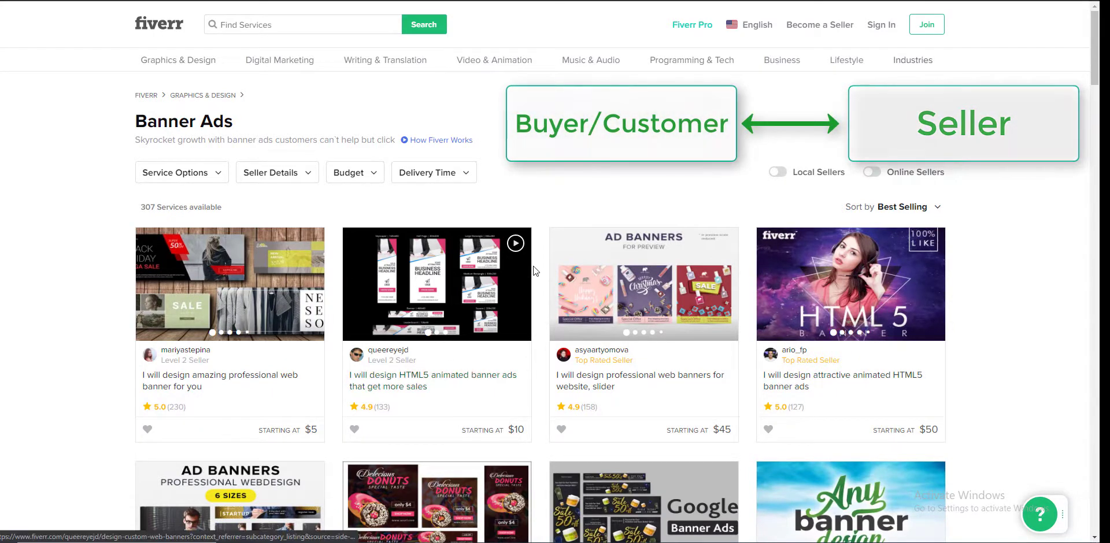
scroll(491, 330, down, 1)
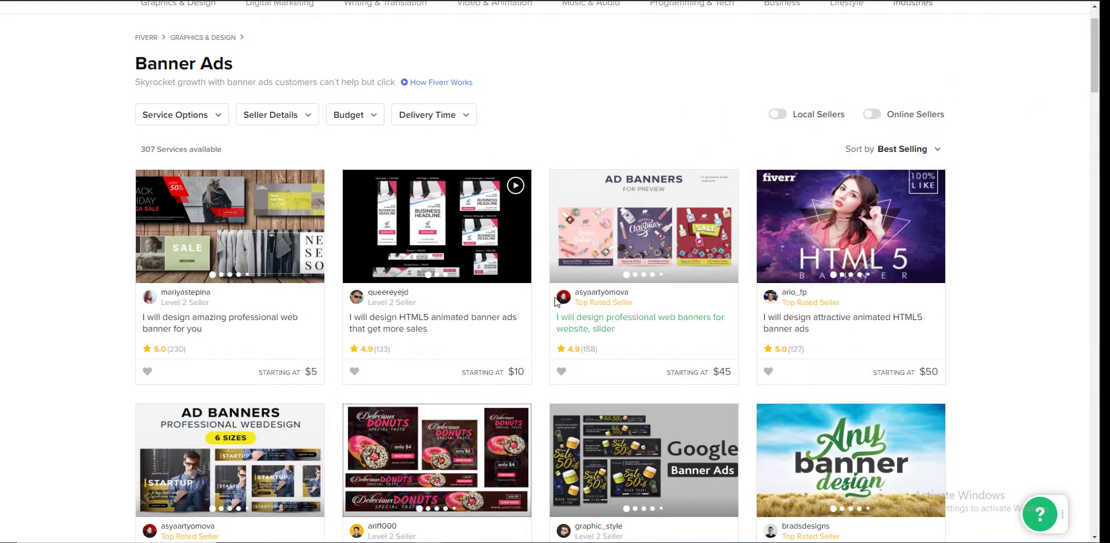
scroll(37, 211, up, 1)
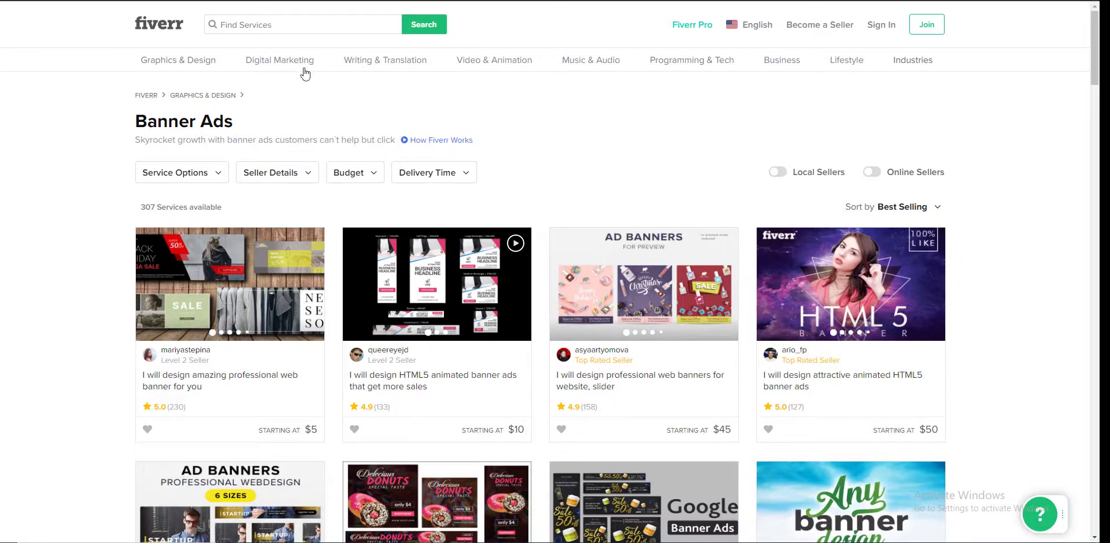
scroll(584, 191, down, 4)
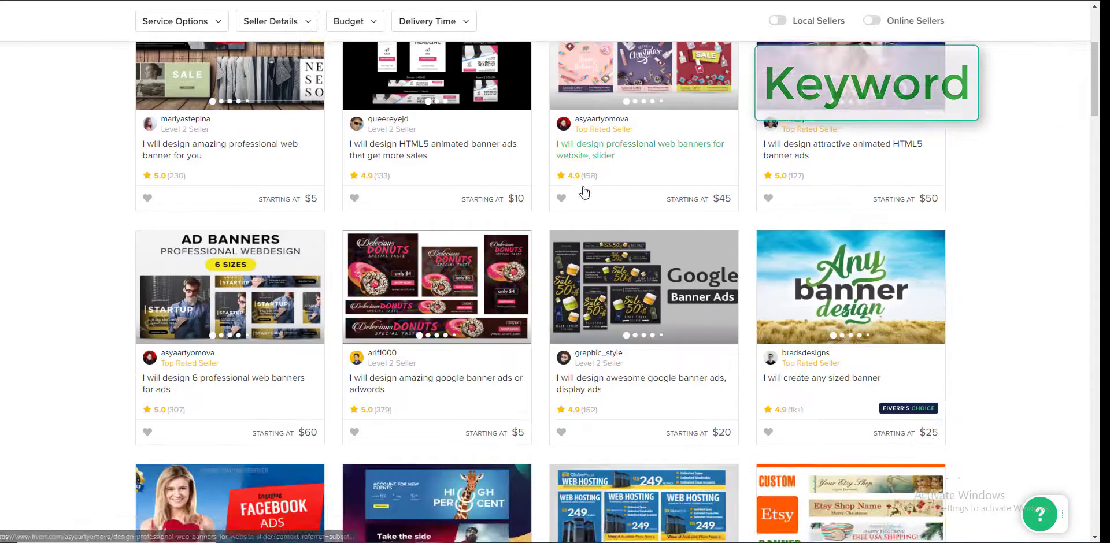
scroll(468, 289, up, 4)
Return to the Fiverr homepage and enter "facebook banner" as the service search term to get keyword suggestions.
click(177, 28)
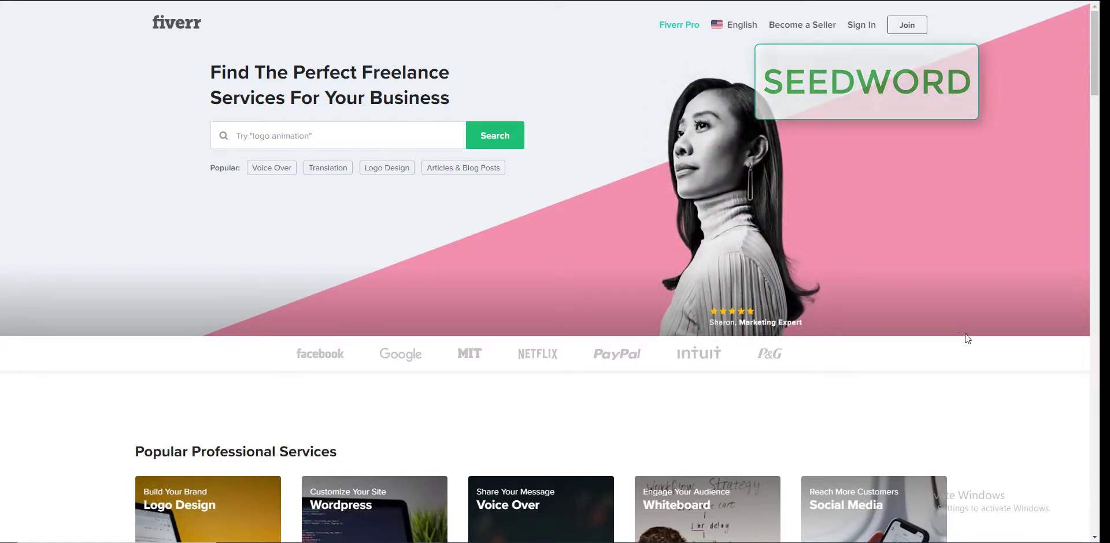
click(279, 137)
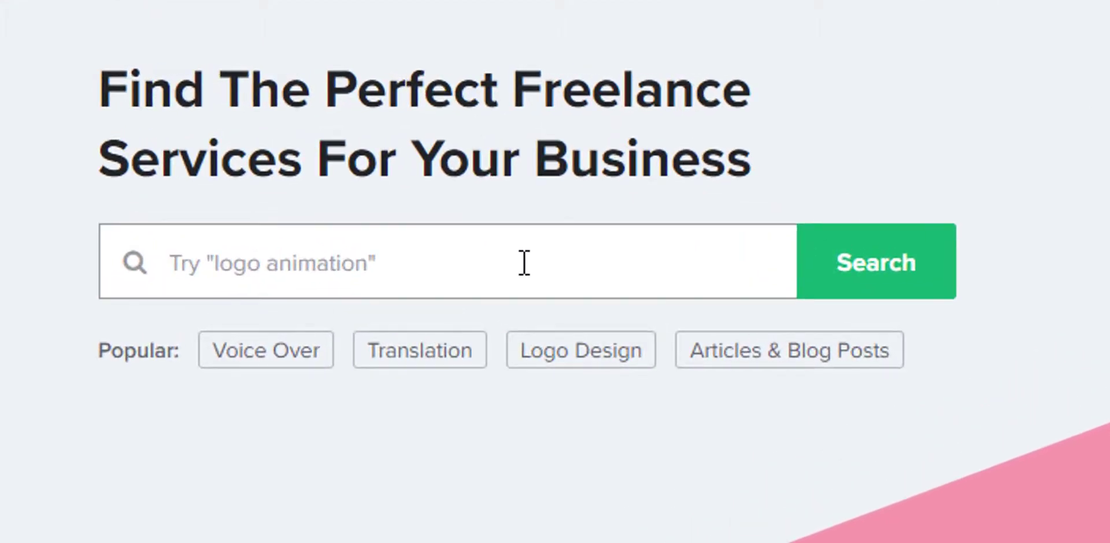
text(facebook )
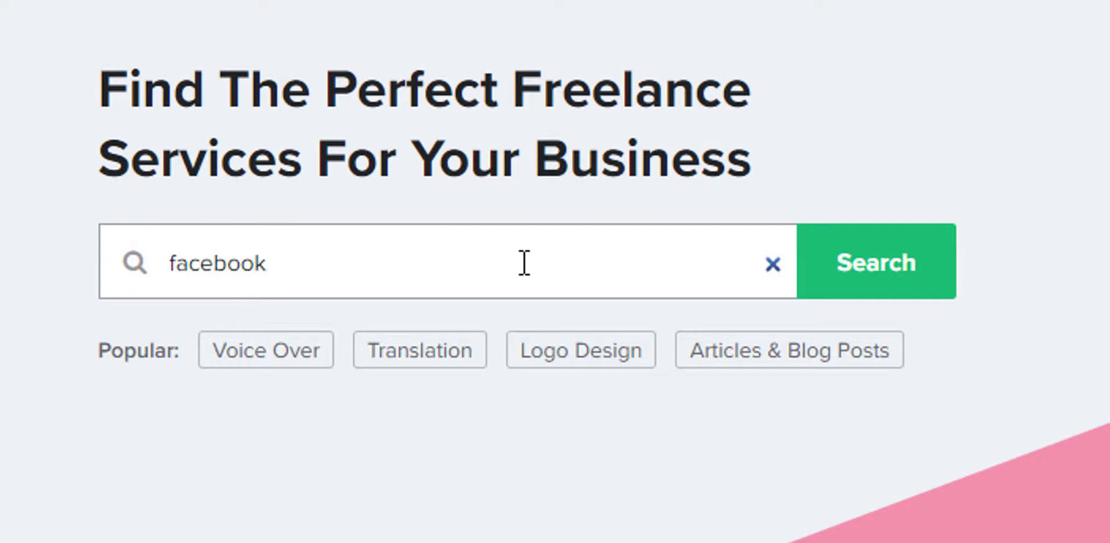
text(banner)
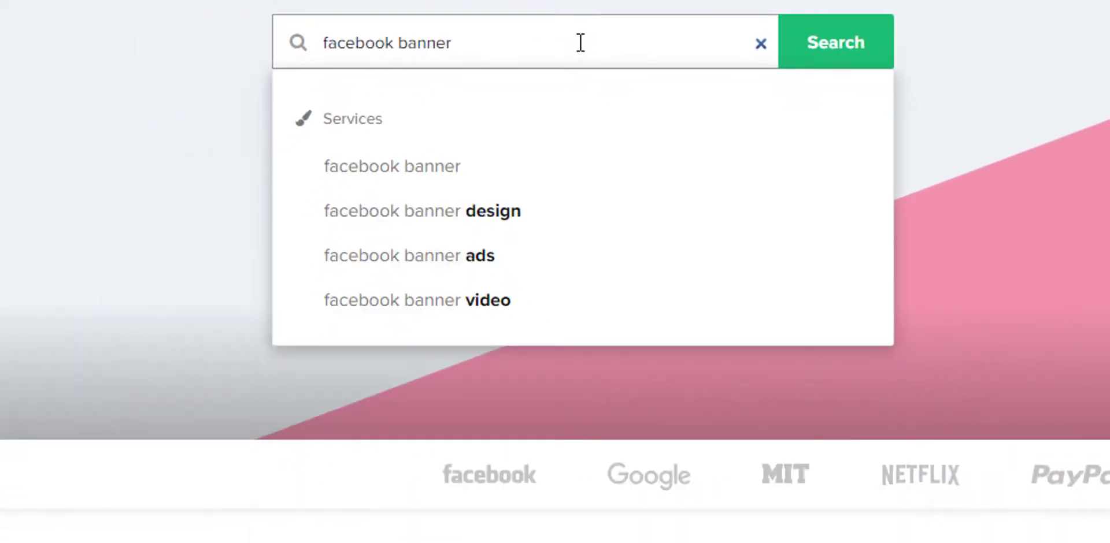
Shorten the search term to "facebook" to get its broader keyword suggestions.
key(BackSpace)
key(BackSpace)
key(BackSpace)
key(BackSpace)
key(BackSpace)
key(BackSpace)
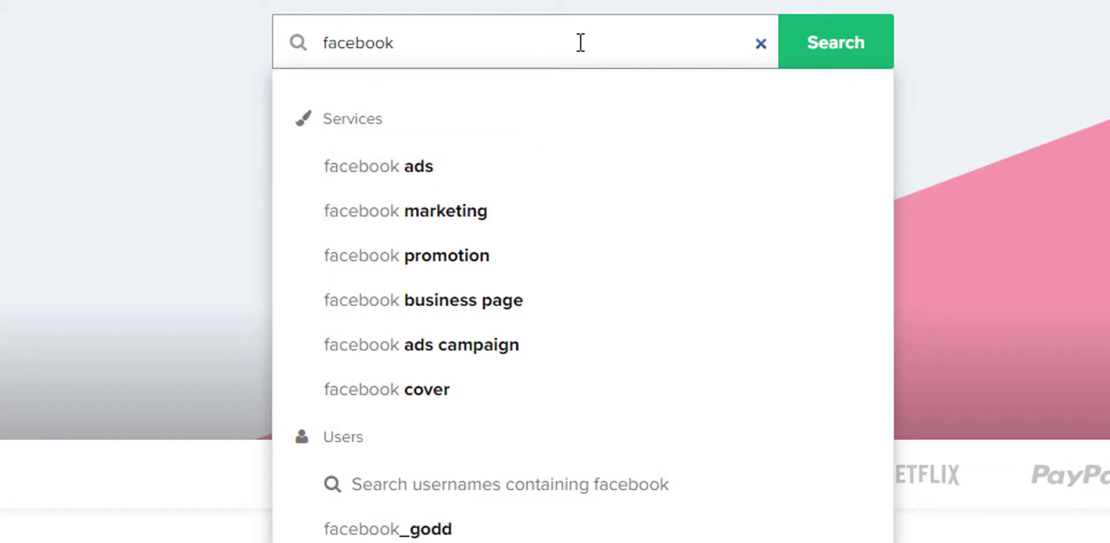
Restore the search term to "facebook banner" and run the service search.
text(banner)
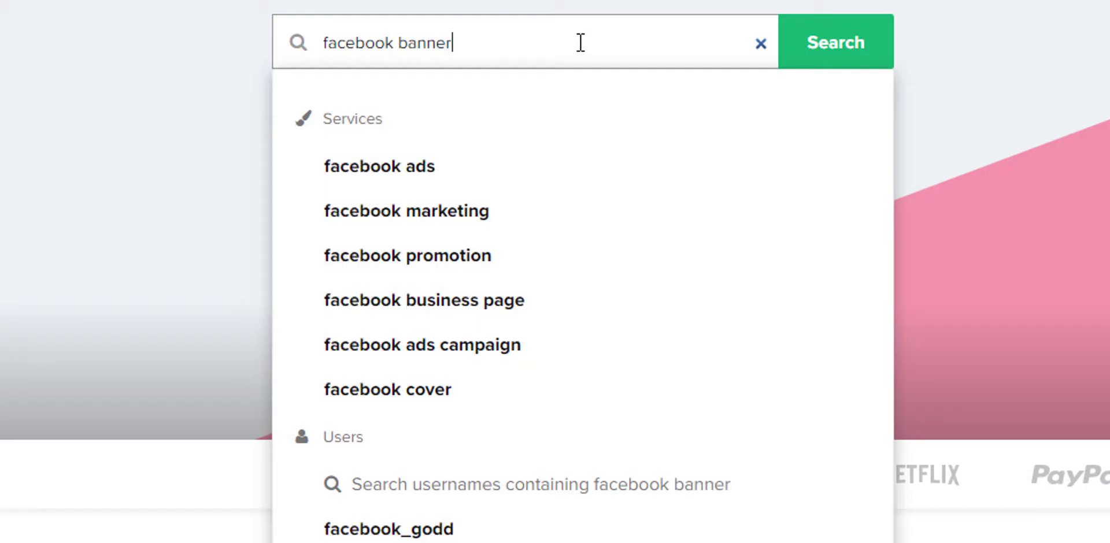
key(Escape)
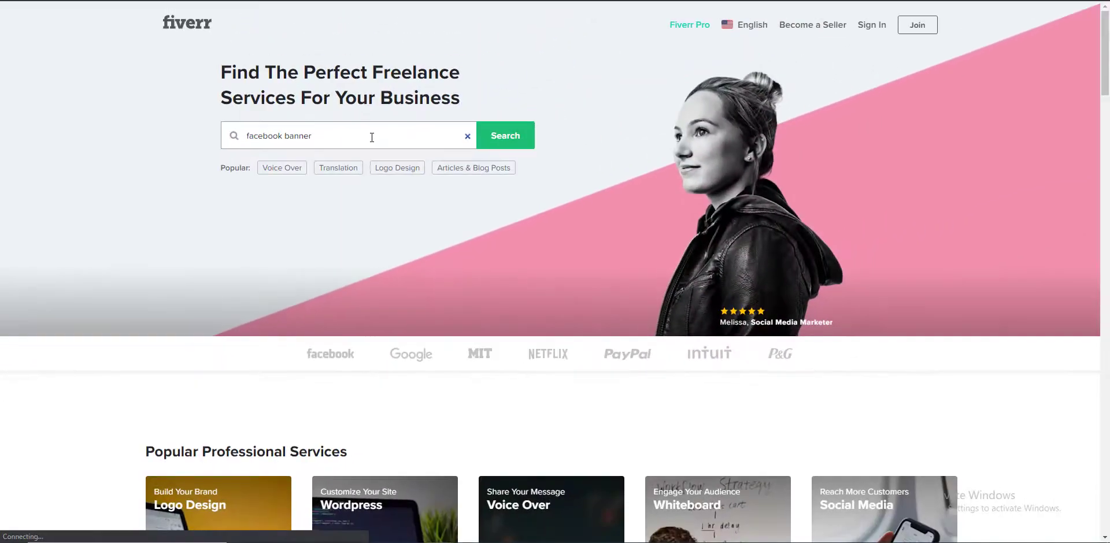
key(Return)
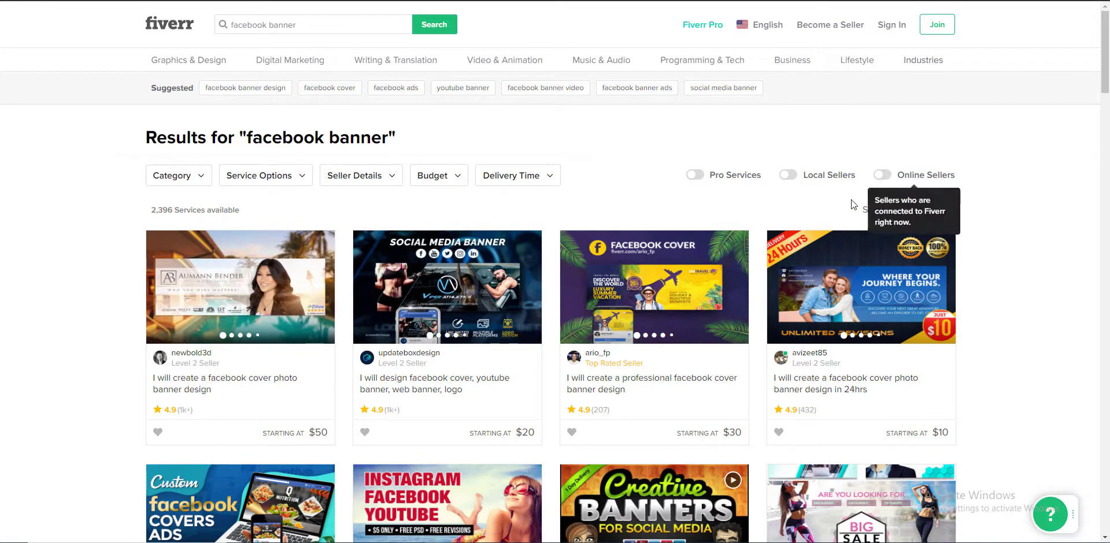
Compare the "facebook banner" gigs by title, rating and starting price, and check the keyword suggestions offered for that term.
scroll(282, 291, down, 1)
scroll(282, 291, up, 1)
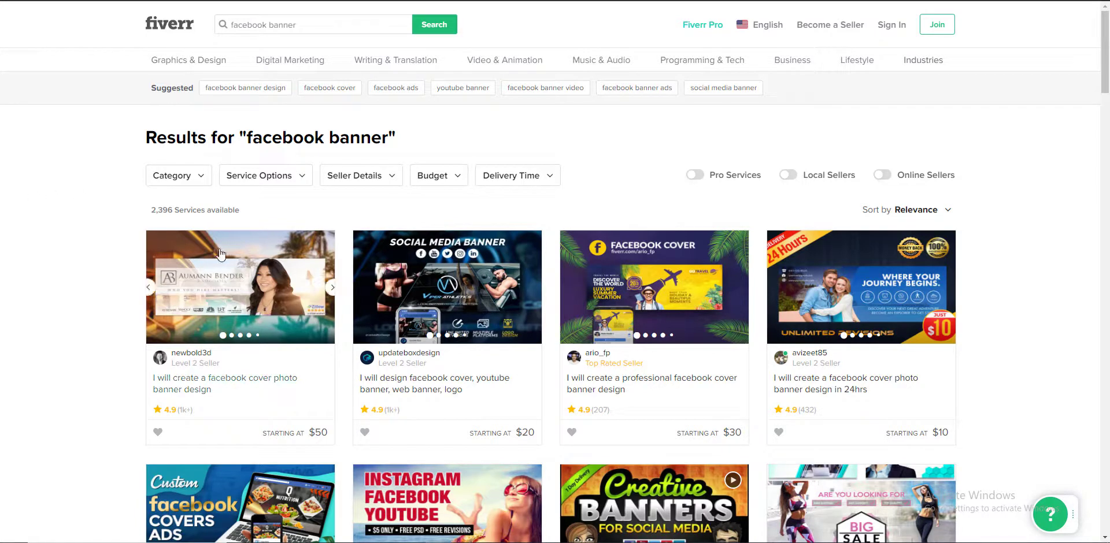
scroll(281, 134, down, 1)
scroll(281, 134, down, 1)
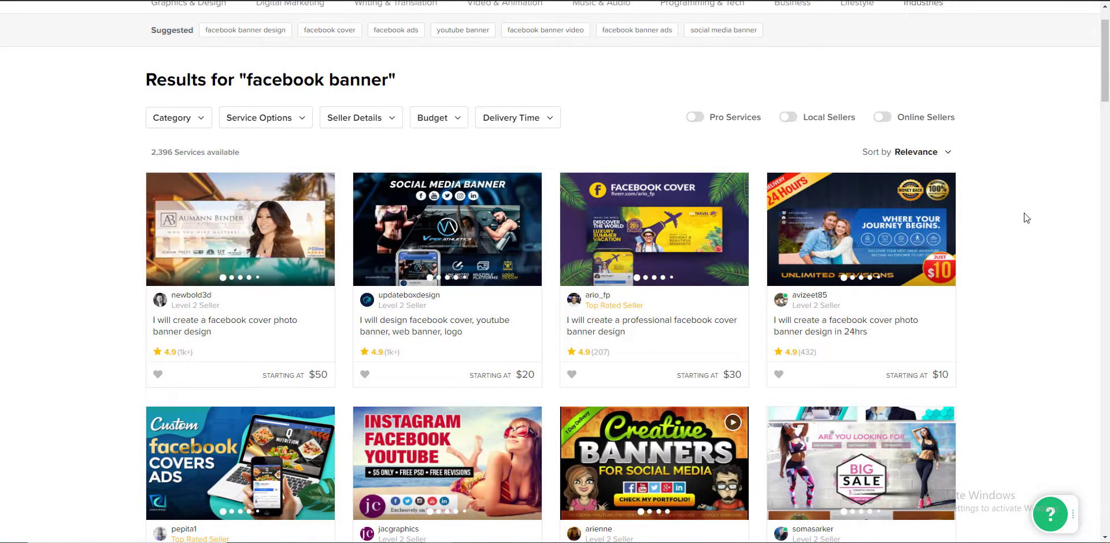
scroll(959, 311, down, 5)
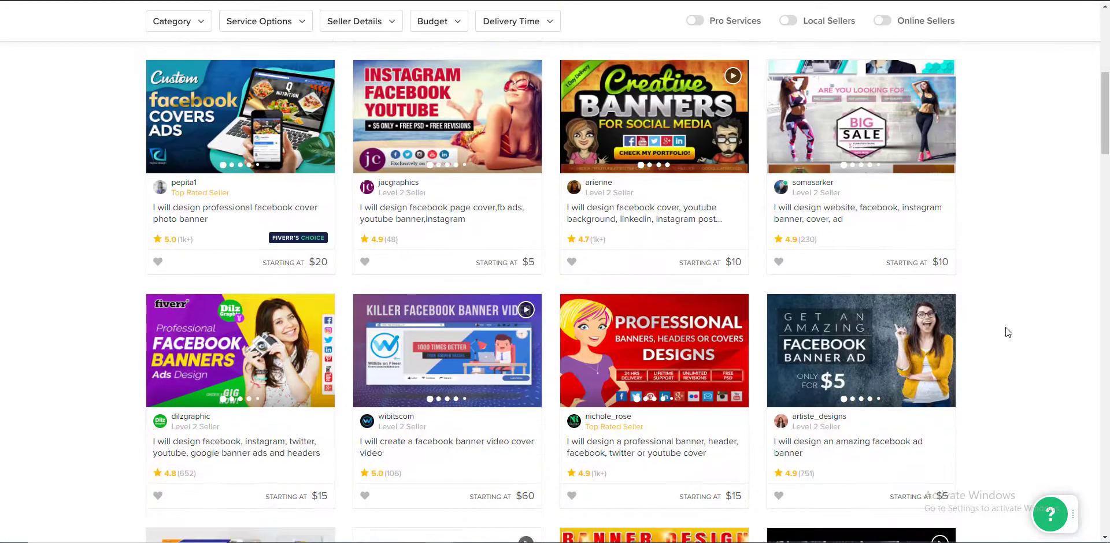
scroll(1004, 328, up, 7)
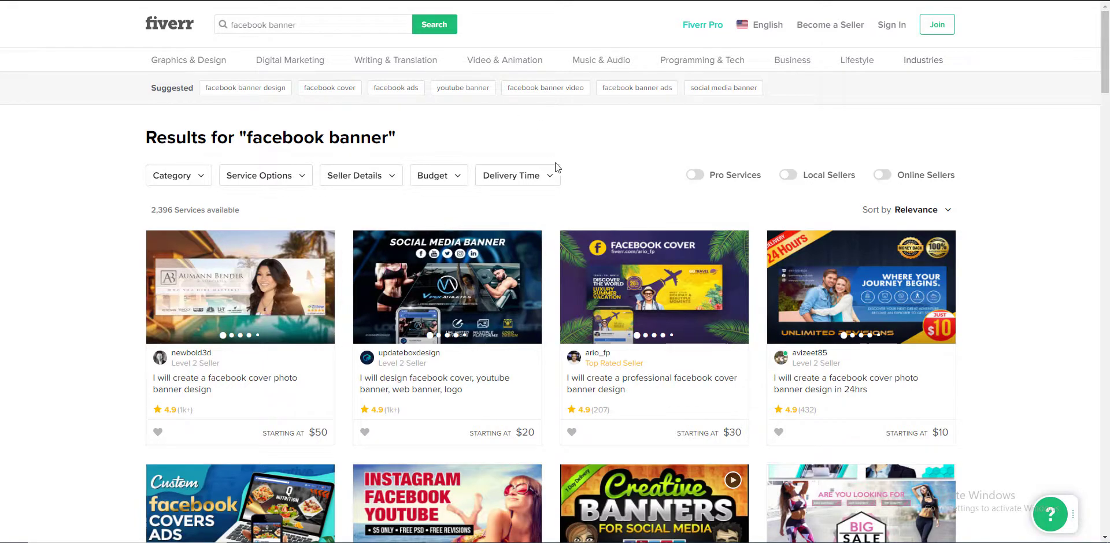
scroll(347, 177, down, 1)
scroll(347, 177, up, 1)
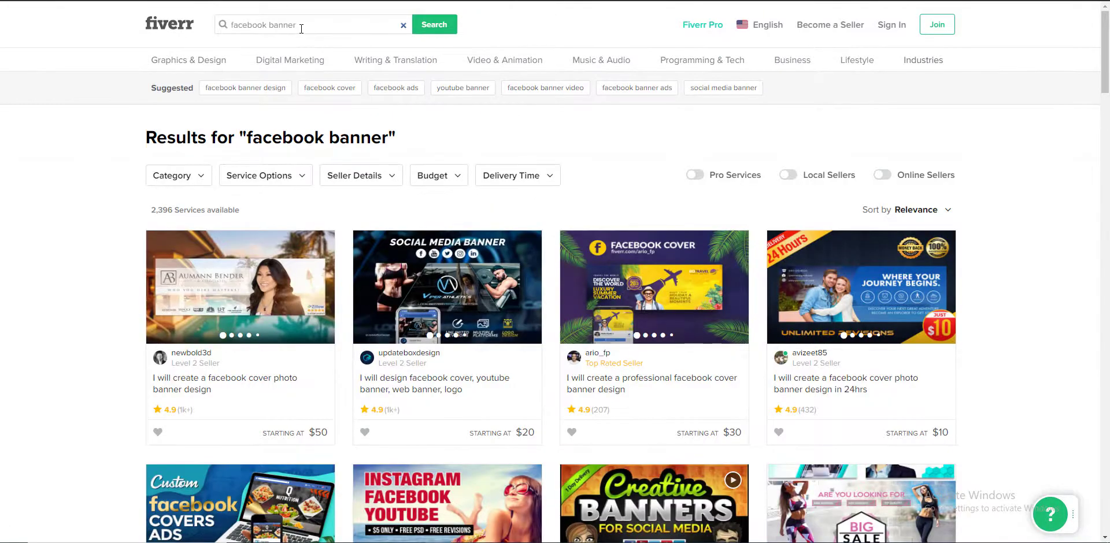
click(301, 28)
click(16, 189)
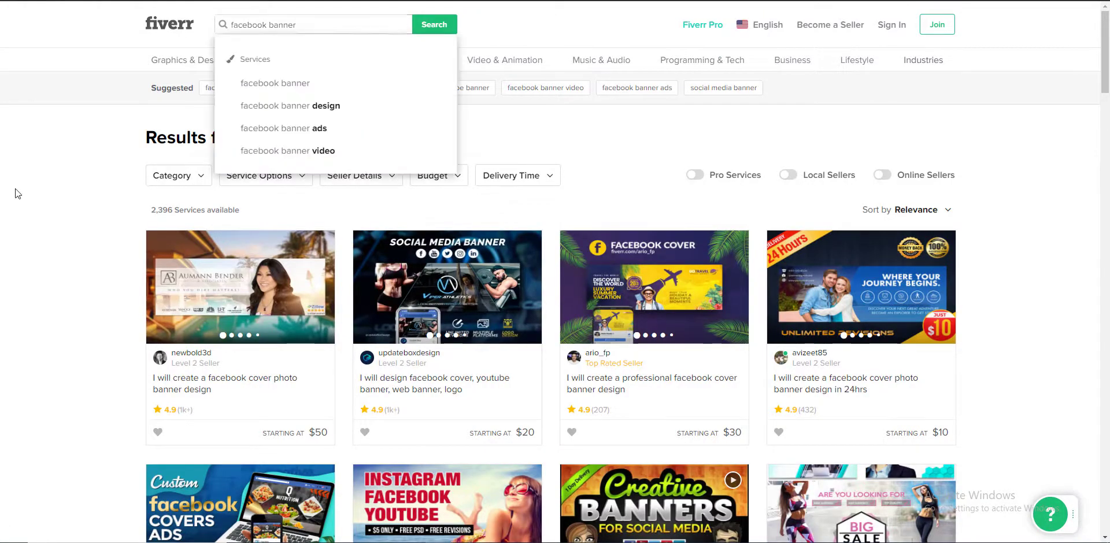
Return to the Fiverr homepage and enter "facebook" as the search term to get keyword suggestions.
click(181, 25)
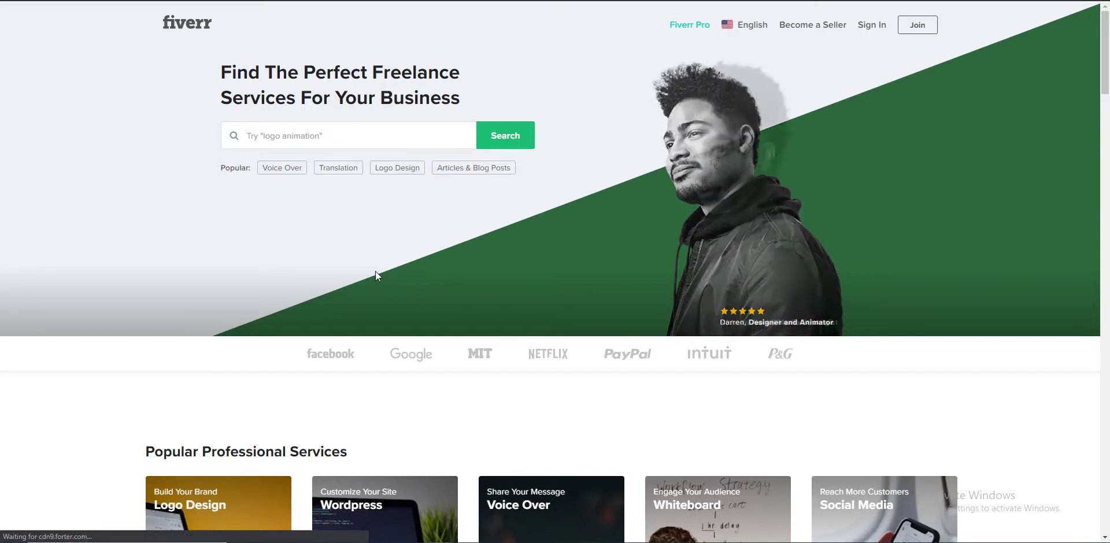
click(348, 144)
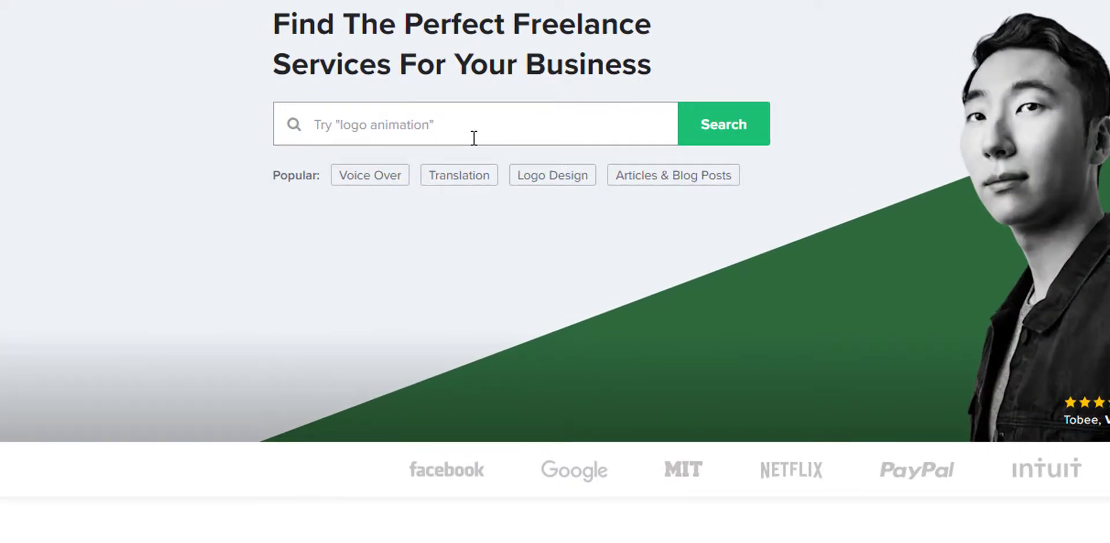
text(face)
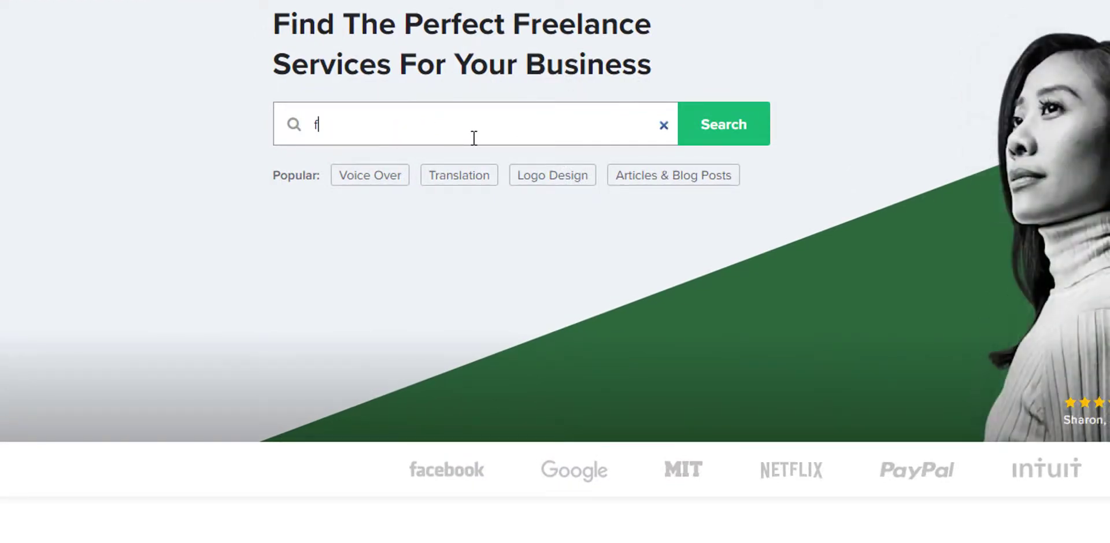
text(book)
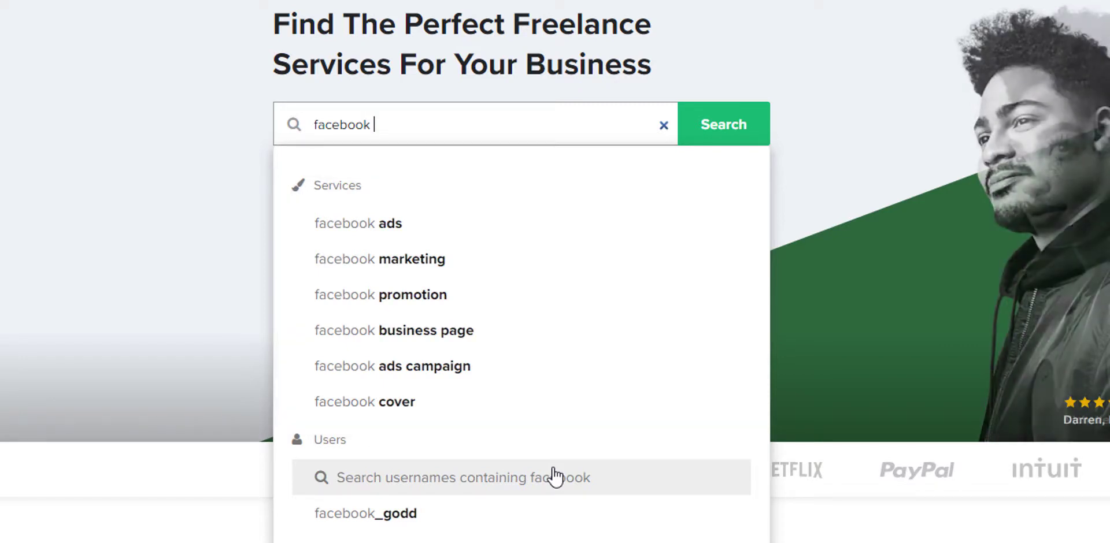
Extend the search term to "facebook ads" and to "facebook ads campaign" from the keyword suggestions.
key(Down)
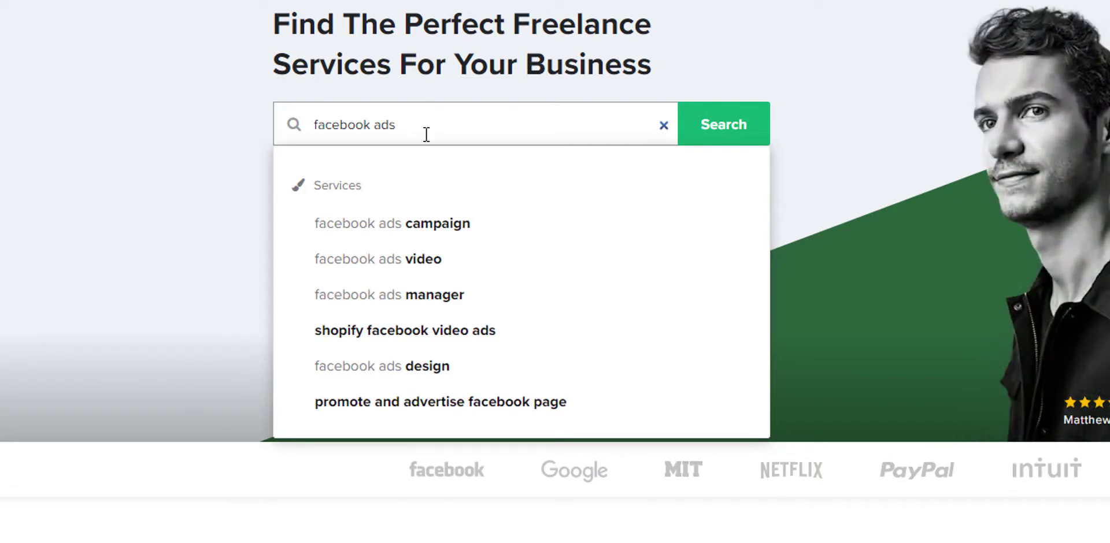
click(408, 226)
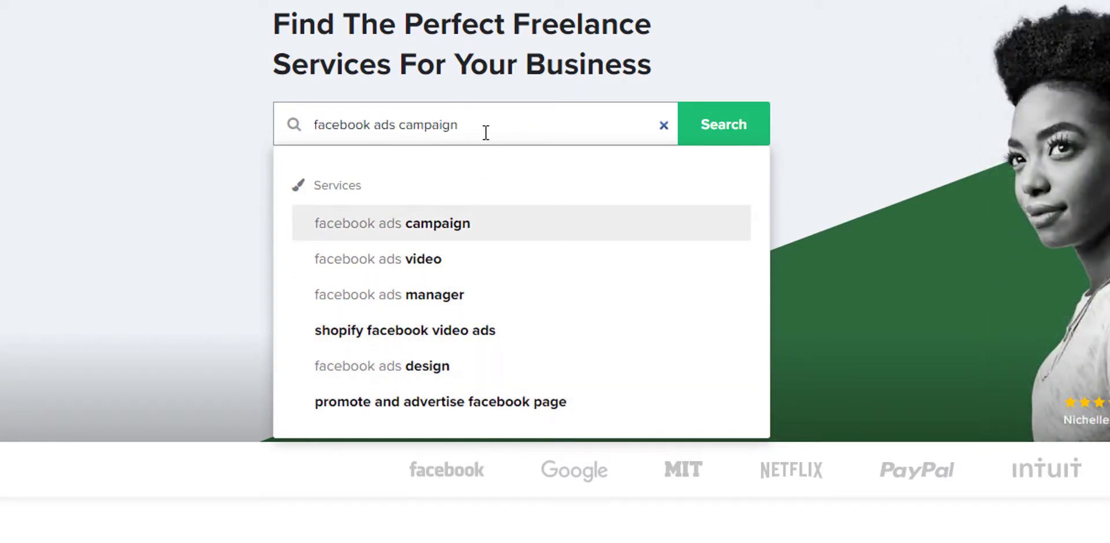
Change the search term to "facebook cover" and look through its keyword suggestions.
key(BackSpace)
key(BackSpace)
key(BackSpace)
key(BackSpace)
key(BackSpace)
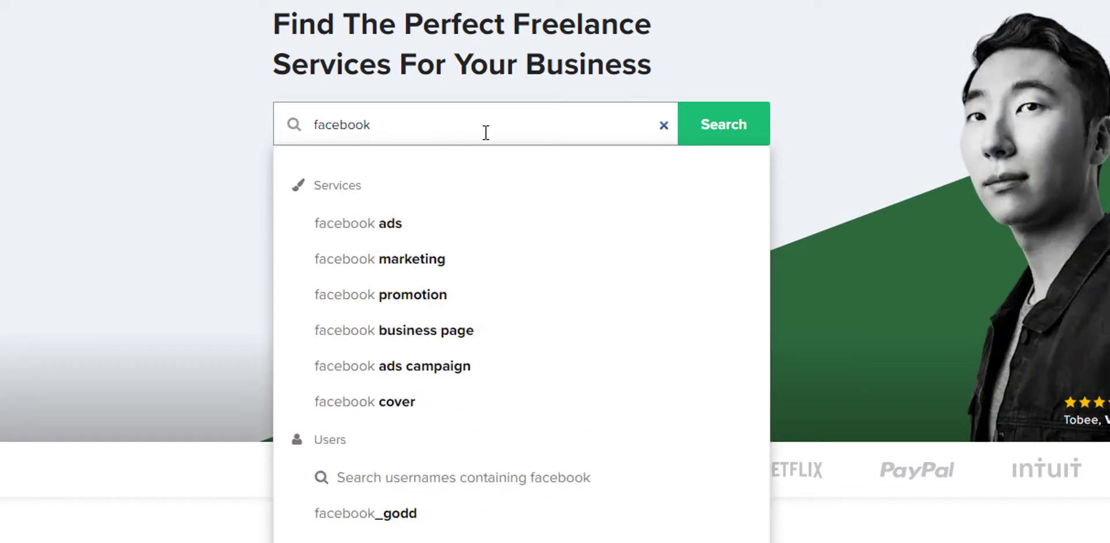
text(cover)
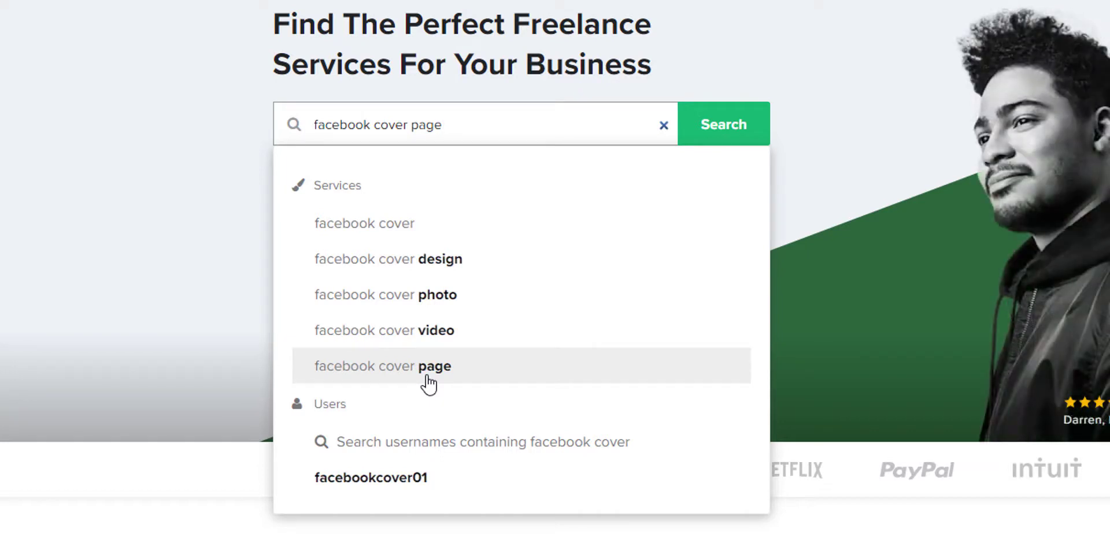
Clear the search term and run a service search for the suggested "facebook ads".
triple_click(459, 125)
key(BackSpace)
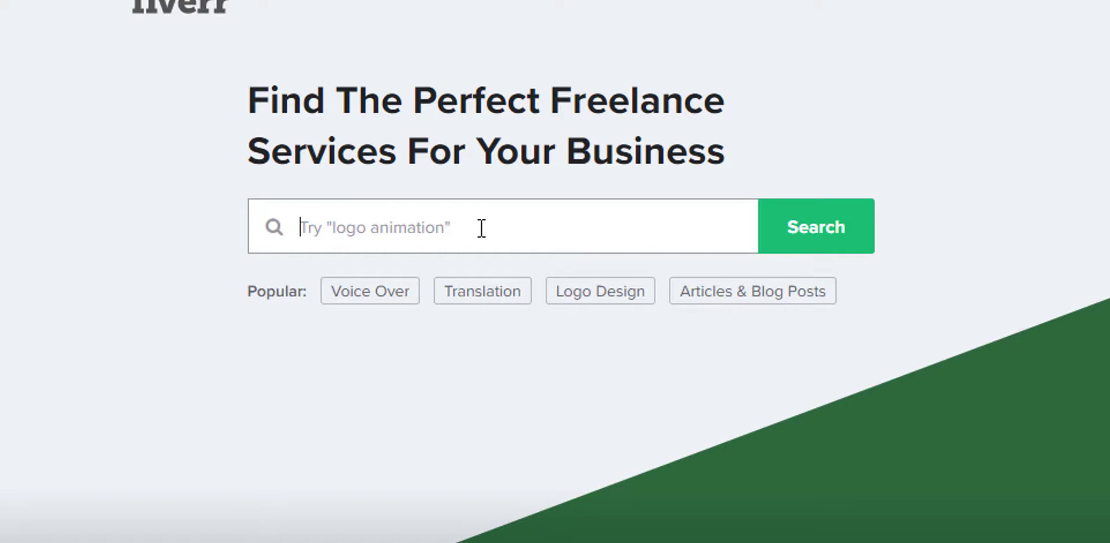
text(face)
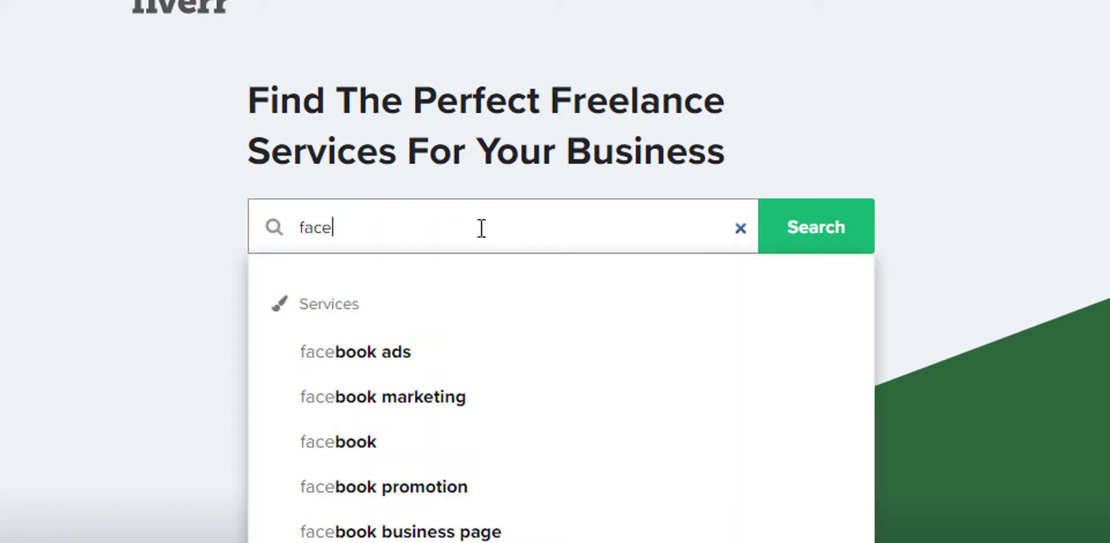
key(Down)
key(Down)
key(Up)
key(Return)
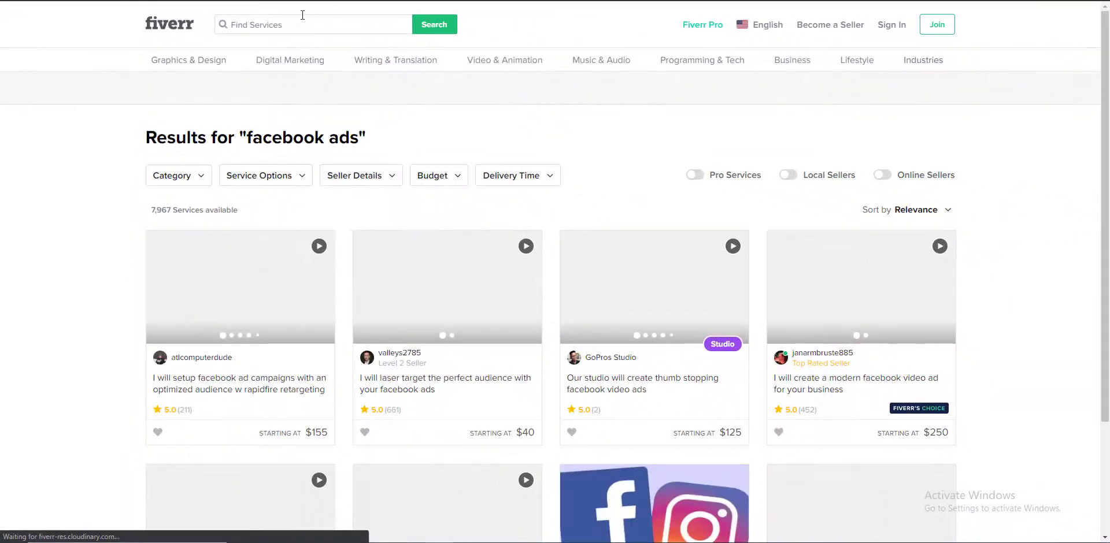
Replace the search term with "facebook cover" and run the service search.
click(308, 27)
key(BackSpace)
key(BackSpace)
key(BackSpace)
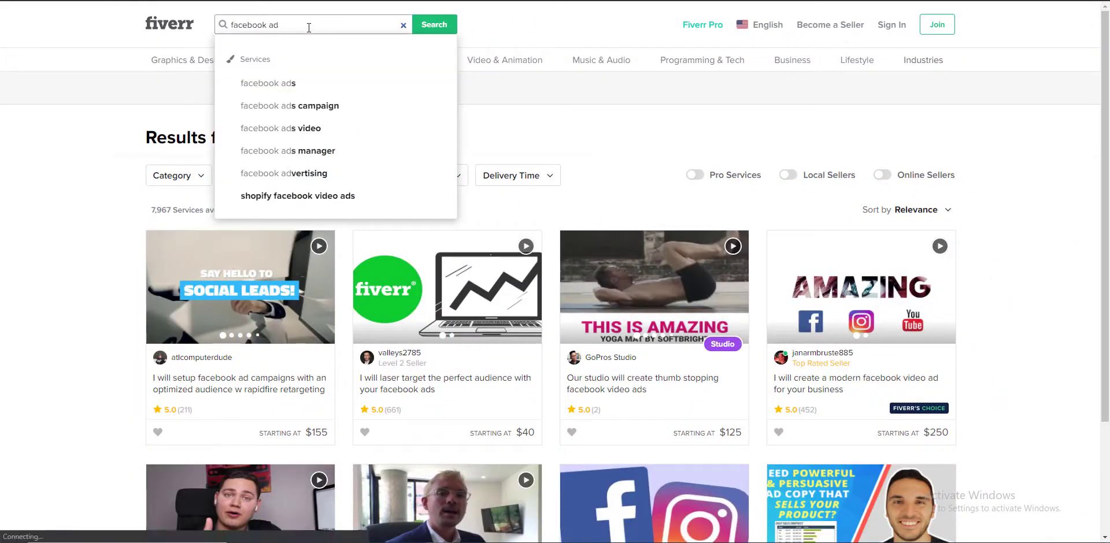
text(cover)
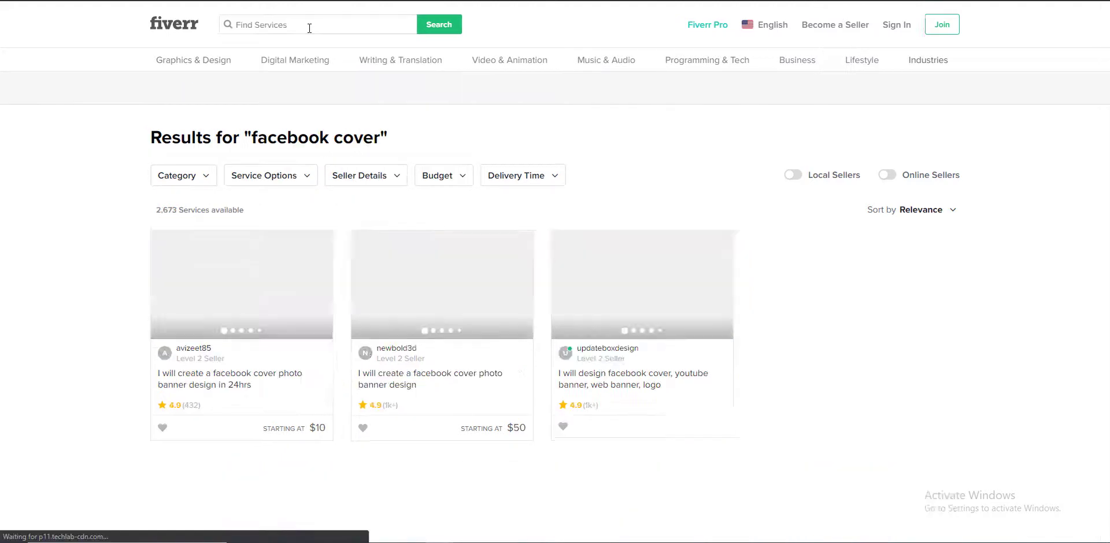
Compare the "facebook cover" gigs by title, seller level, rating and starting price.
scroll(504, 247, down, 1)
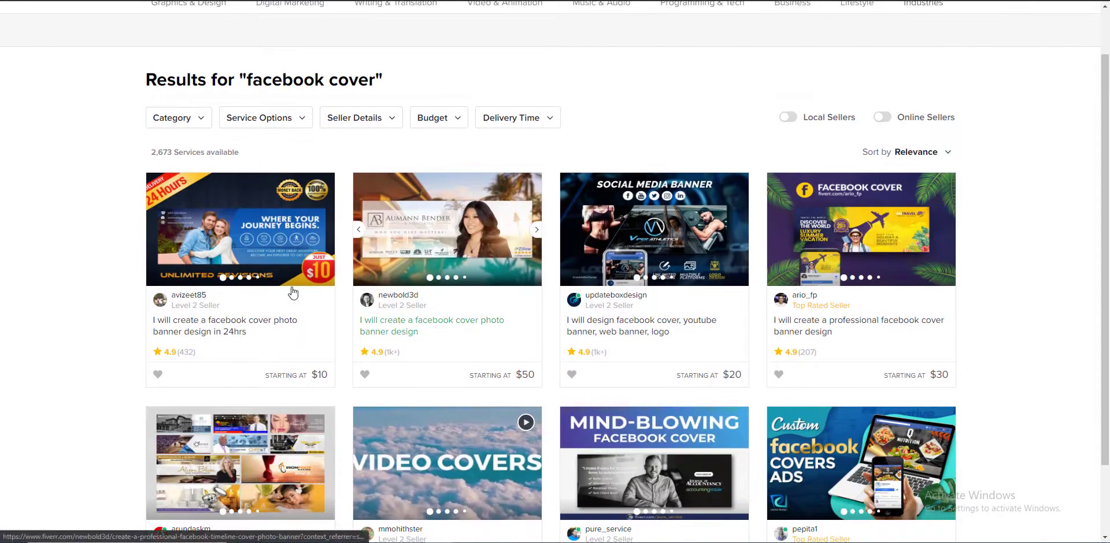
scroll(505, 248, down, 1)
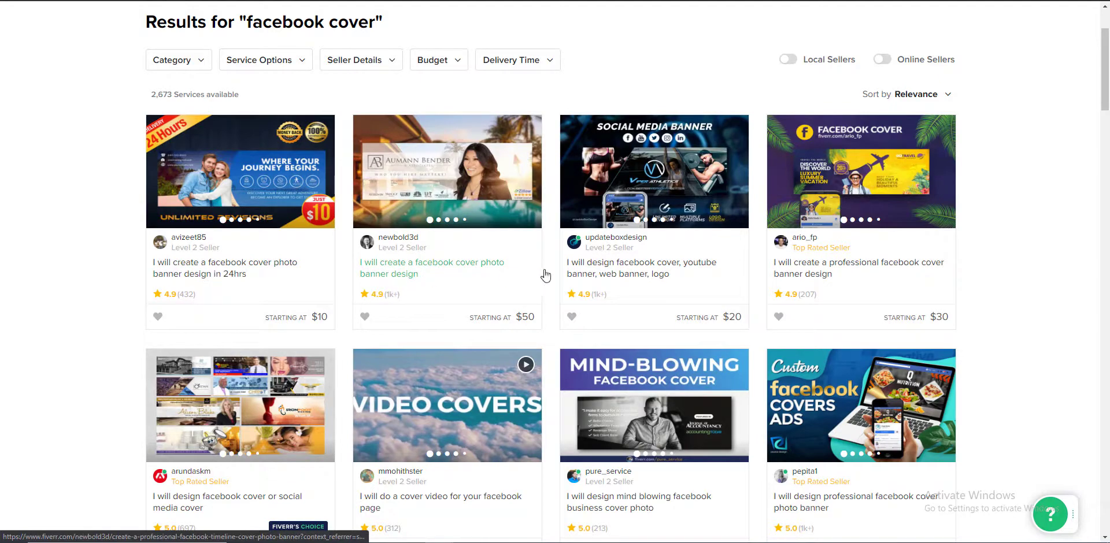
scroll(413, 310, down, 3)
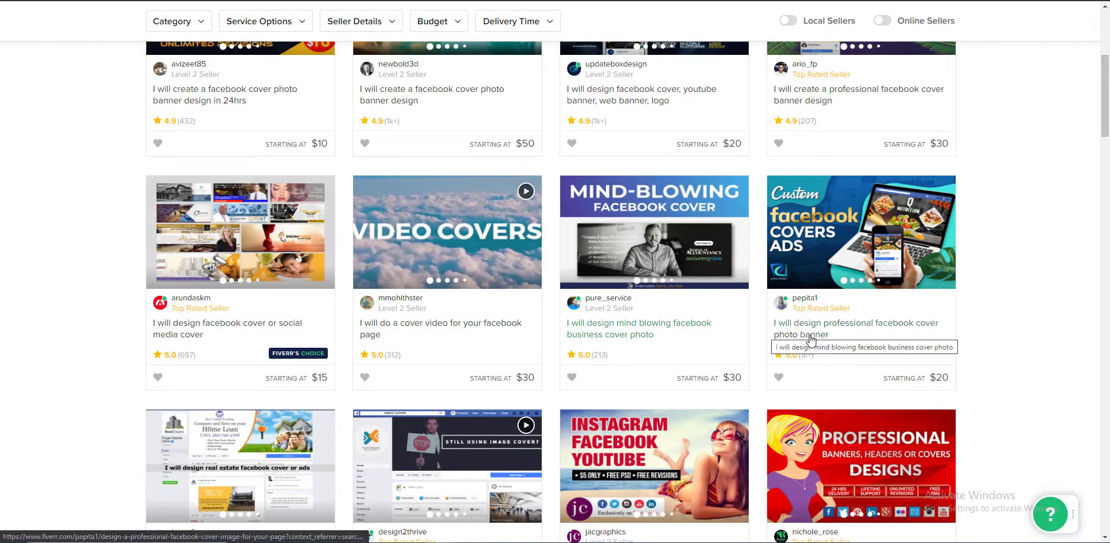
scroll(259, 315, down, 4)
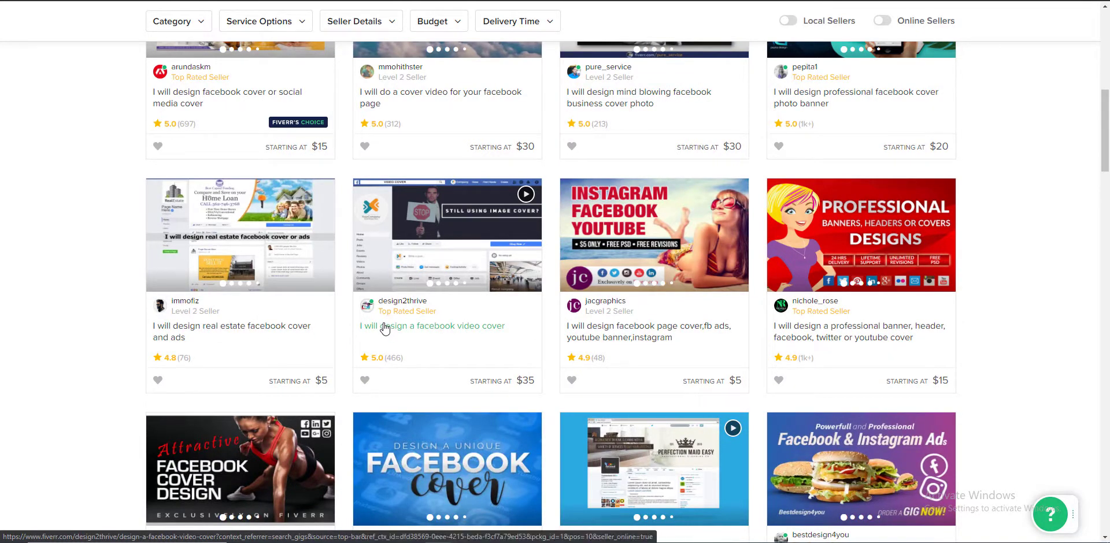
scroll(398, 349, down, 2)
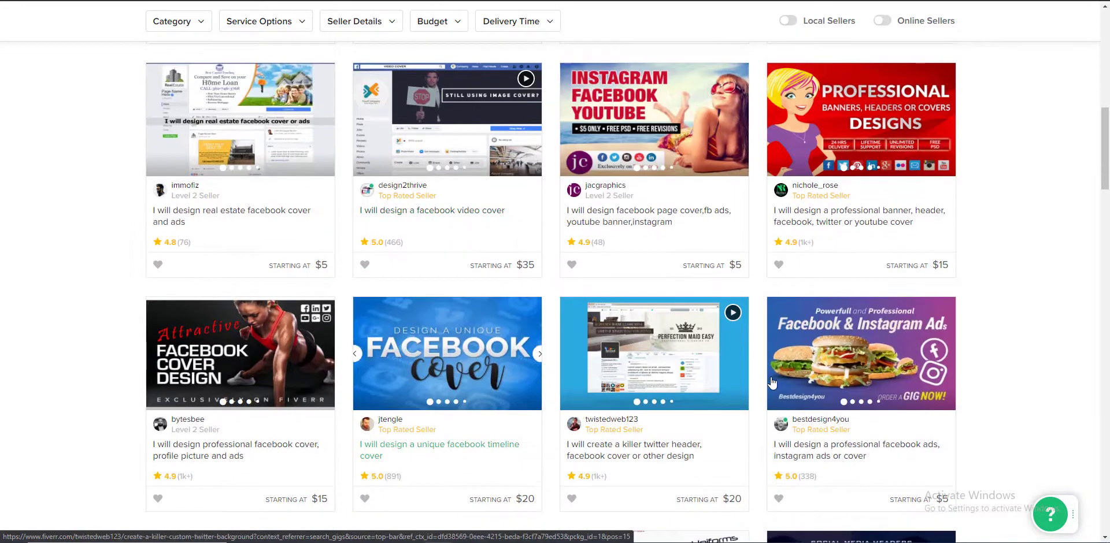
scroll(648, 405, up, 15)
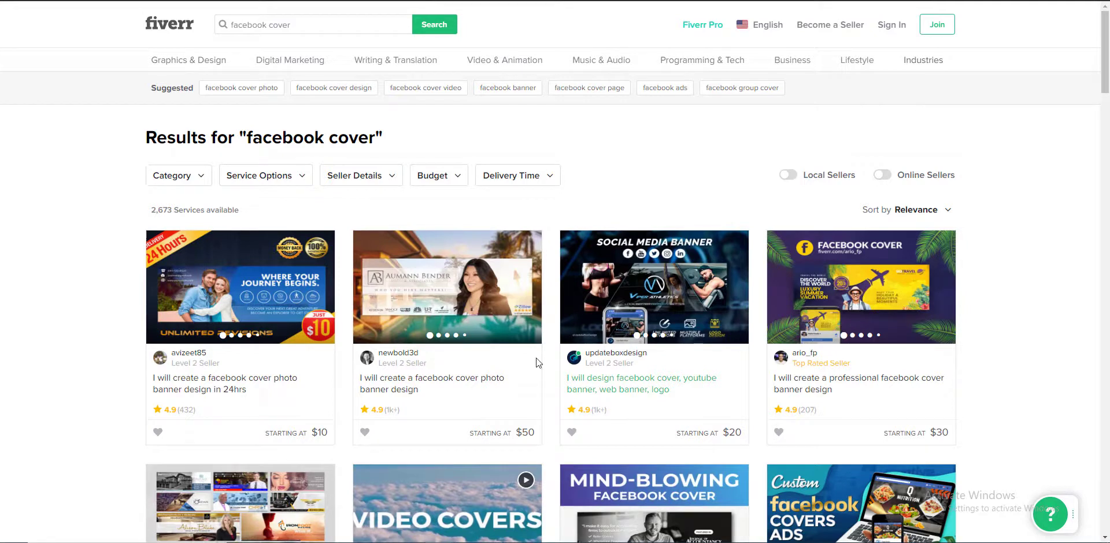
Open the gig "I will create a facebook cover photo banner design in 24hrs" and examine its Related Tags.
click(393, 247)
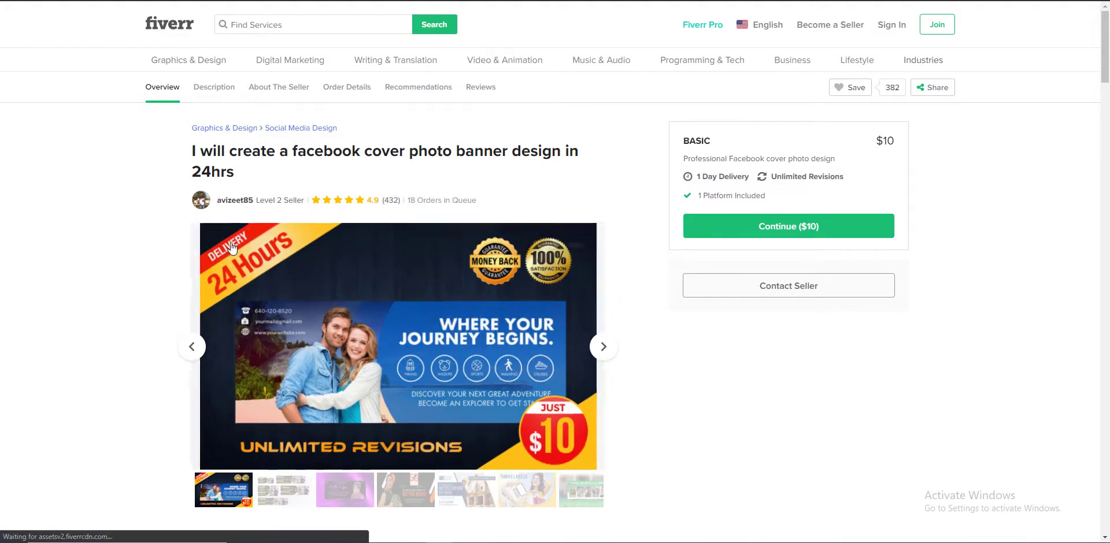
scroll(520, 310, down, 20)
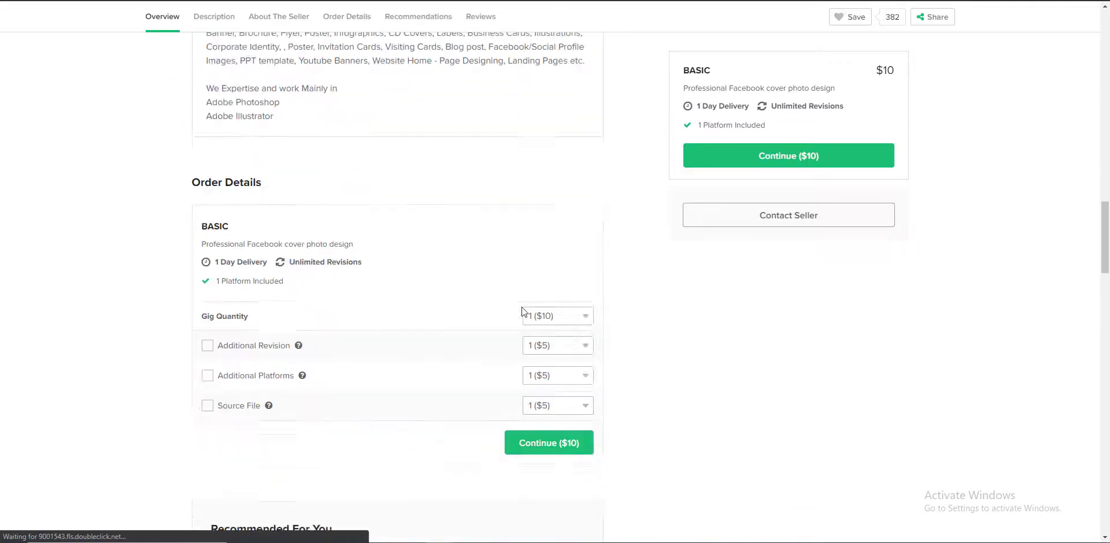
scroll(522, 312, down, 20)
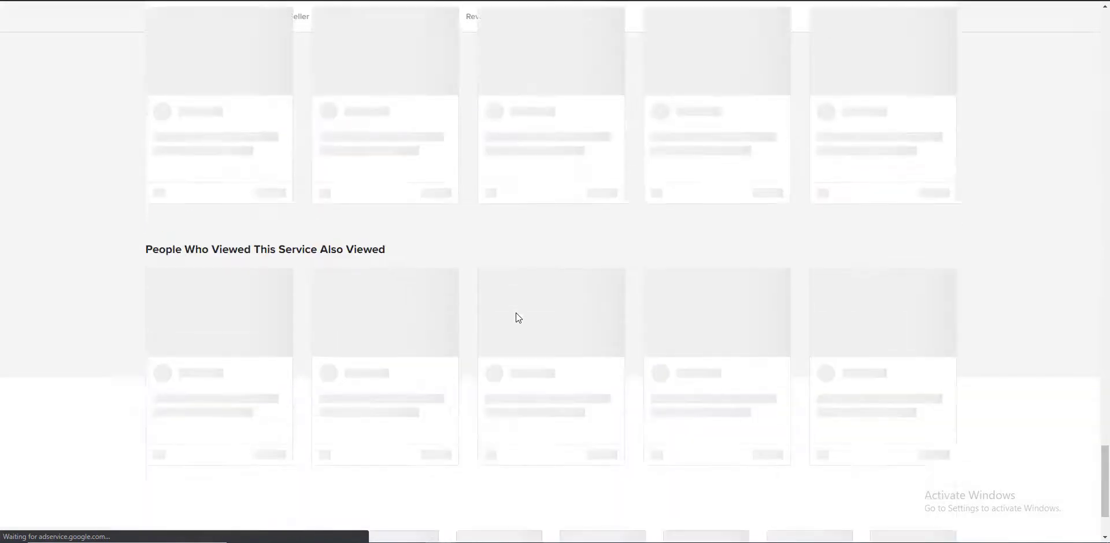
scroll(516, 317, up, 12)
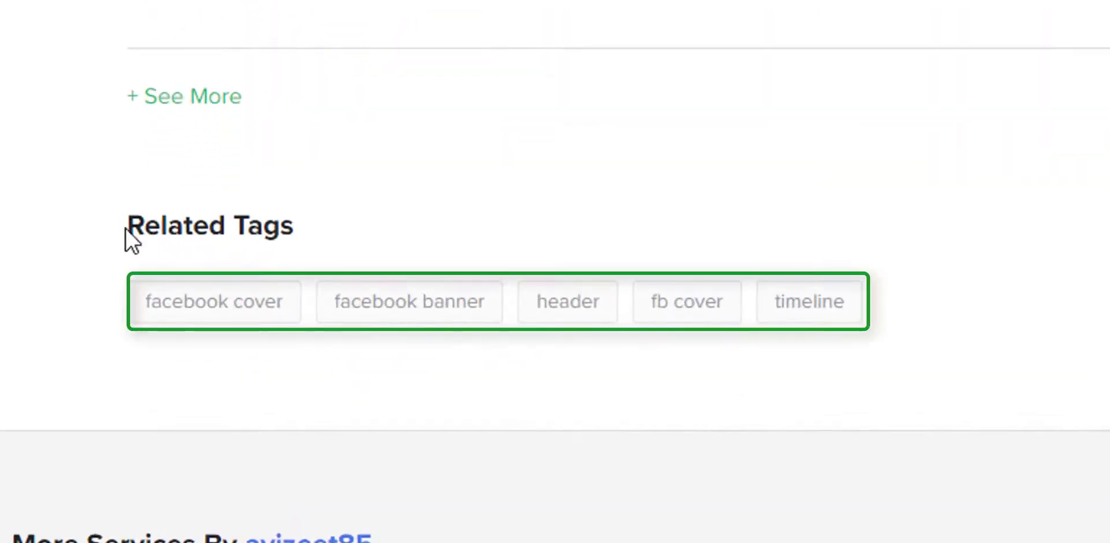
triple_click(296, 218)
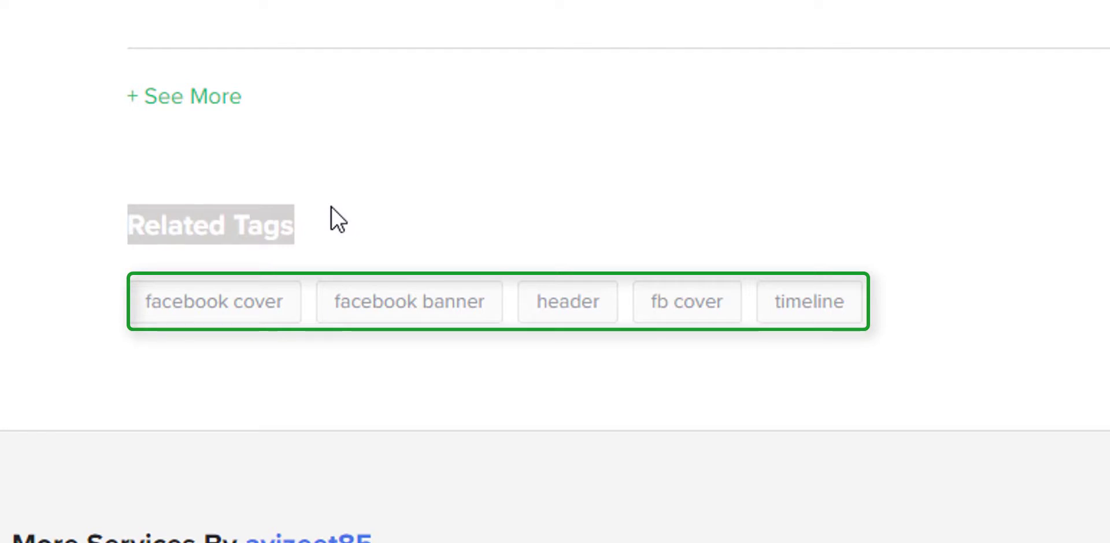
click(65, 302)
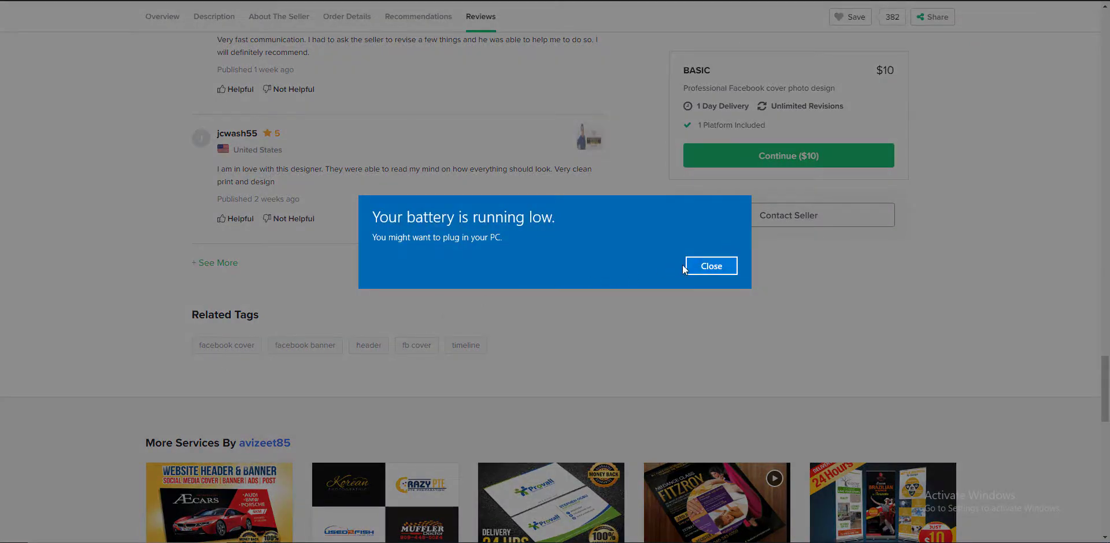
Dismiss the battery warning and look for the Related Tags of the $50 gig "I will create a facebook cover photo banner design".
click(691, 265)
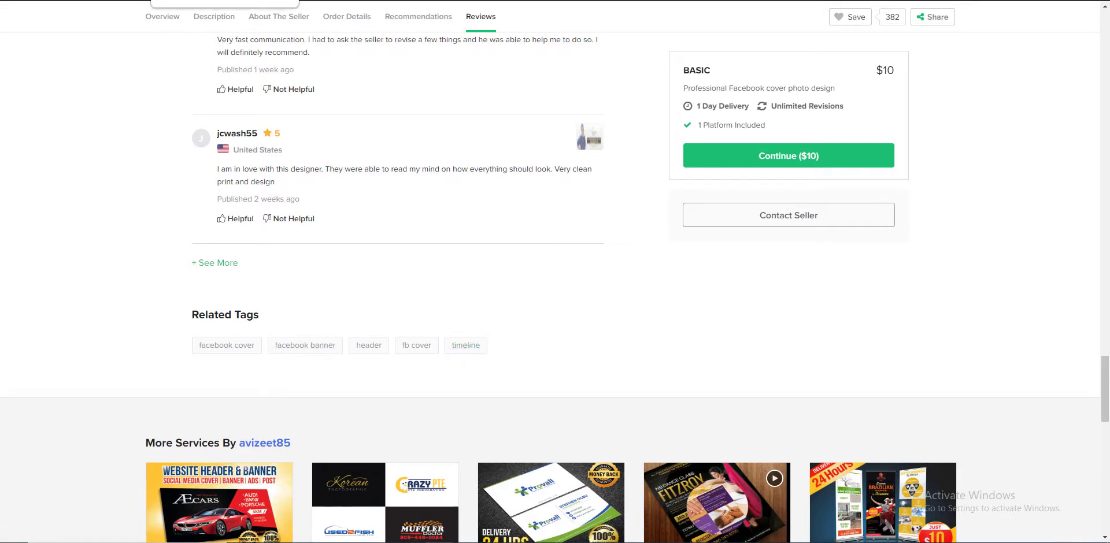
key(alt+Left)
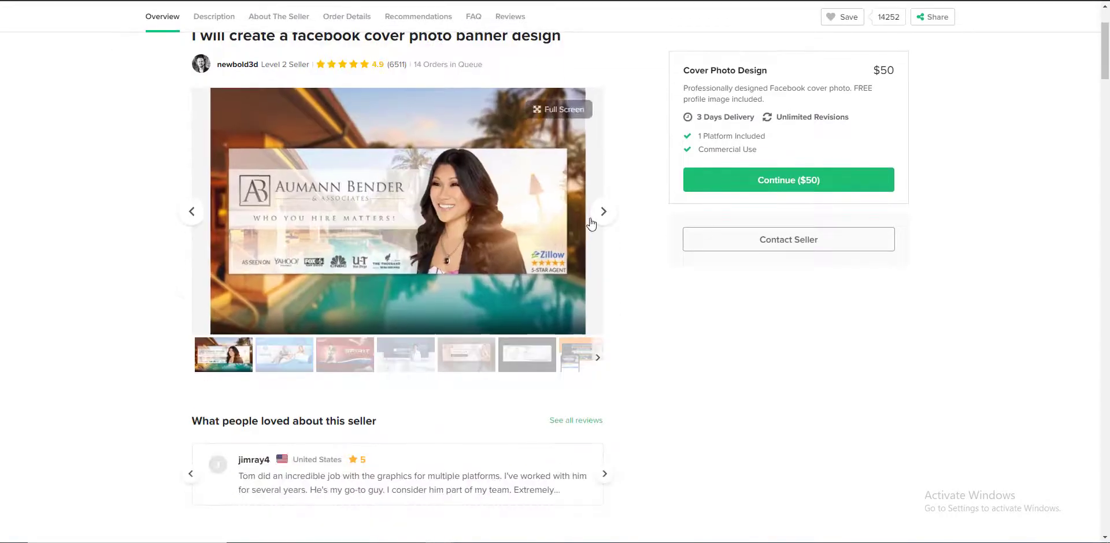
scroll(660, 372, down, 20)
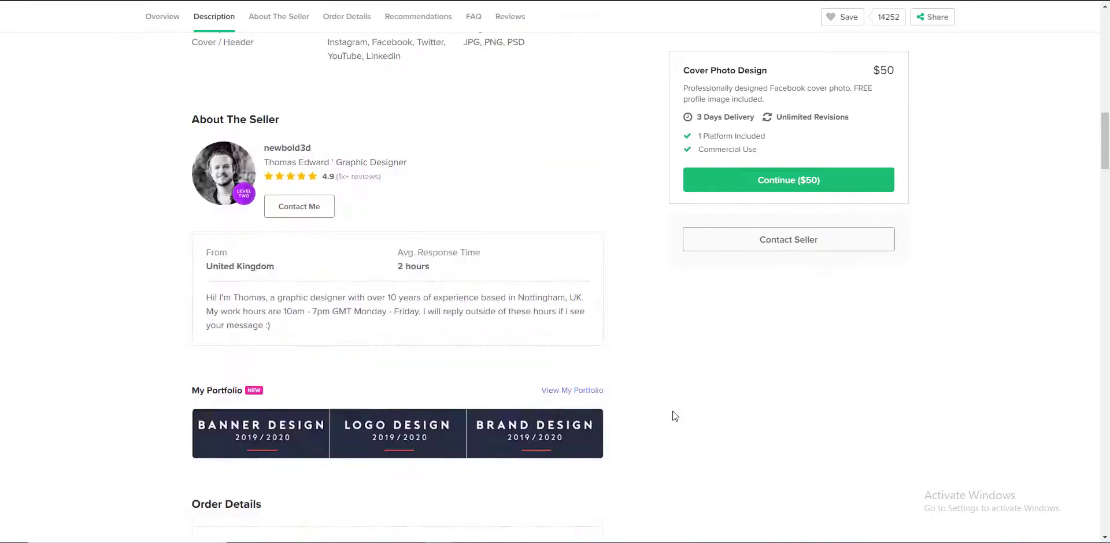
scroll(546, 401, down, 20)
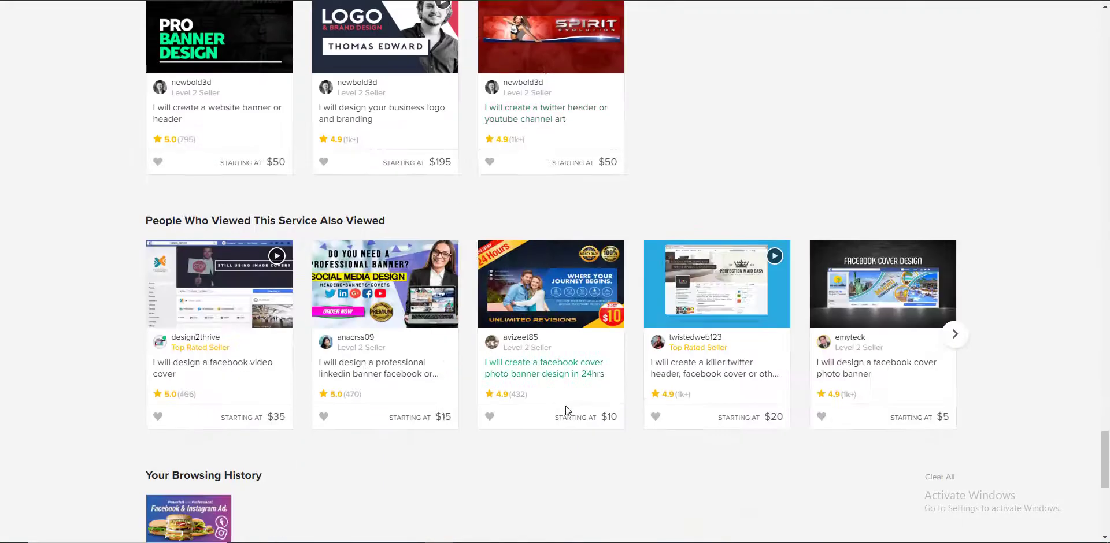
scroll(342, 349, up, 5)
scroll(341, 349, up, 2)
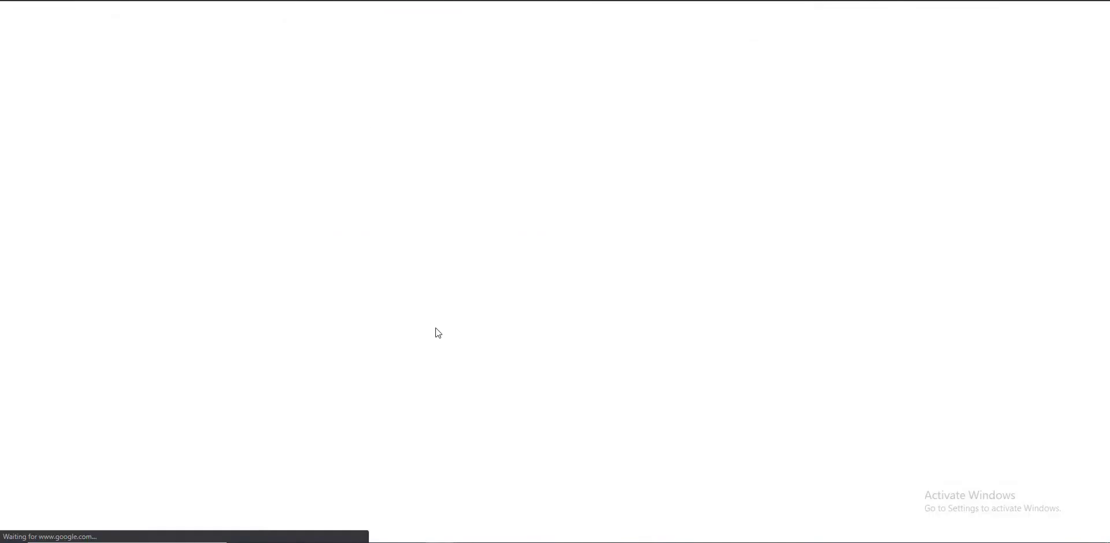
Examine the Related Tags of the gig "I will design facebook cover, youtube banner, web banner, logo".
scroll(438, 327, down, 20)
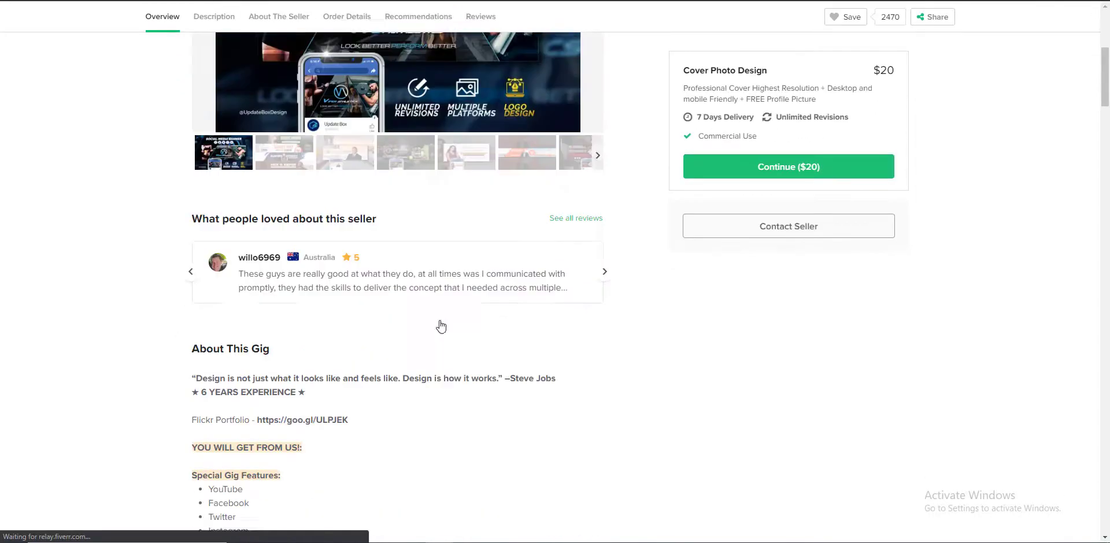
scroll(479, 373, down, 20)
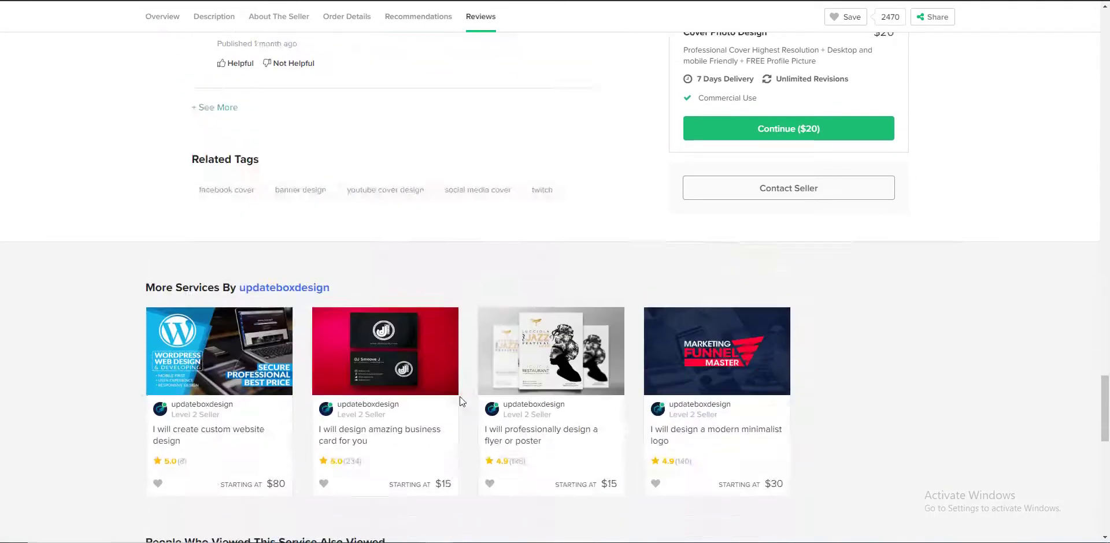
scroll(460, 396, up, 6)
scroll(421, 392, up, 6)
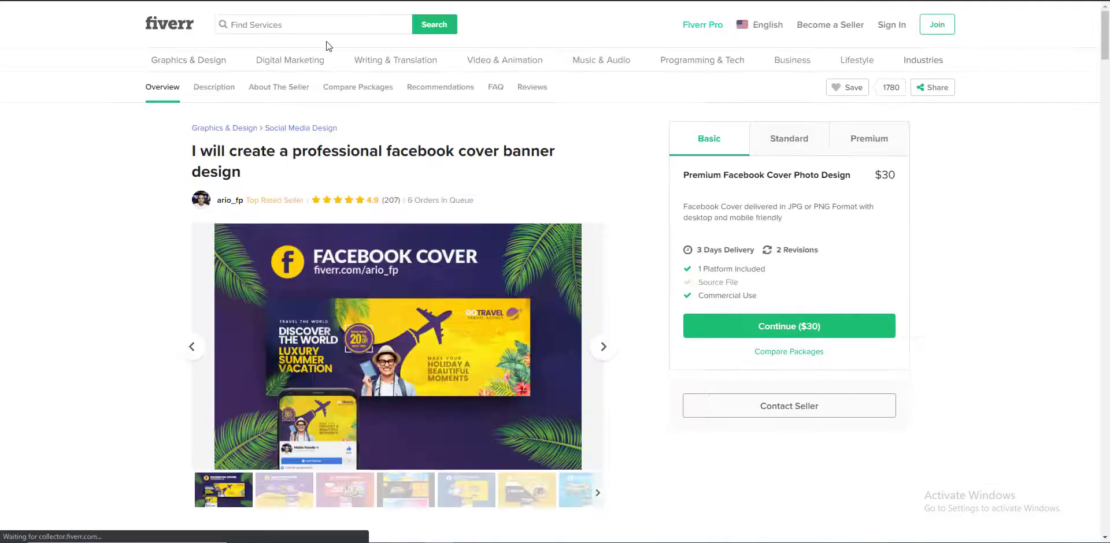
Examine the Related Tags of the gig "I will create a professional facebook cover banner design".
scroll(416, 223, down, 20)
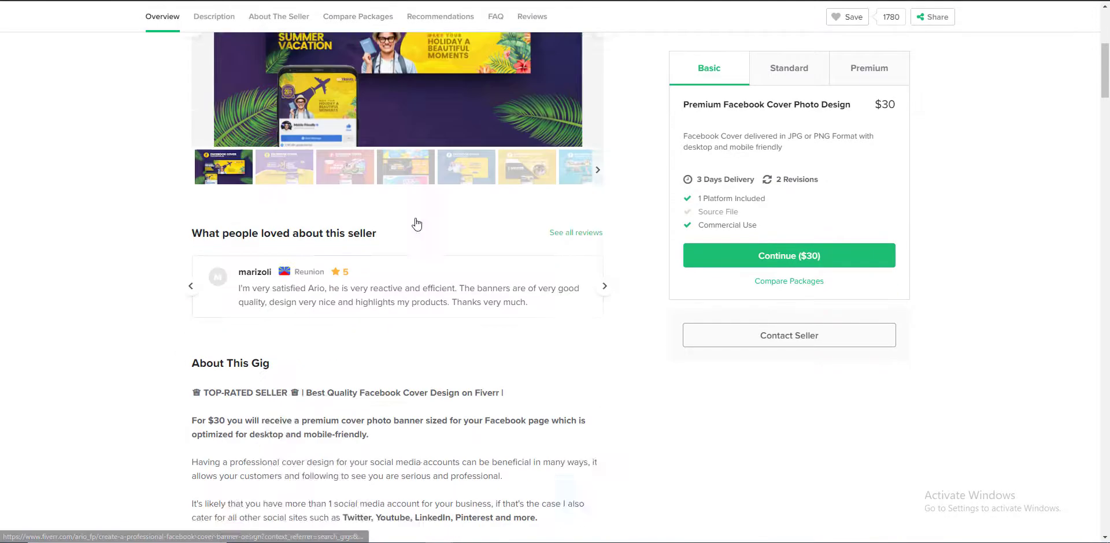
scroll(395, 322, down, 20)
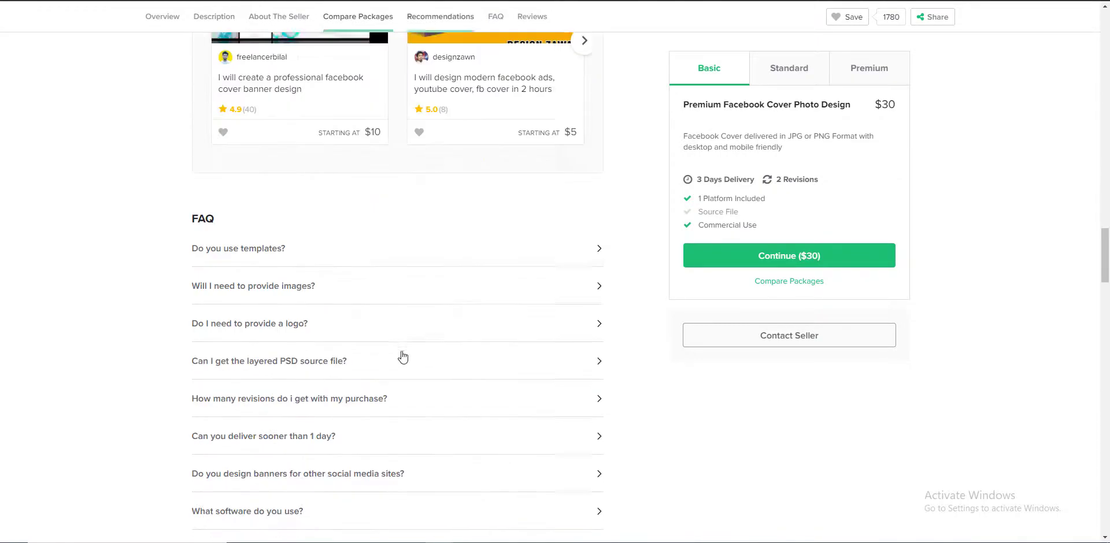
scroll(428, 356, down, 8)
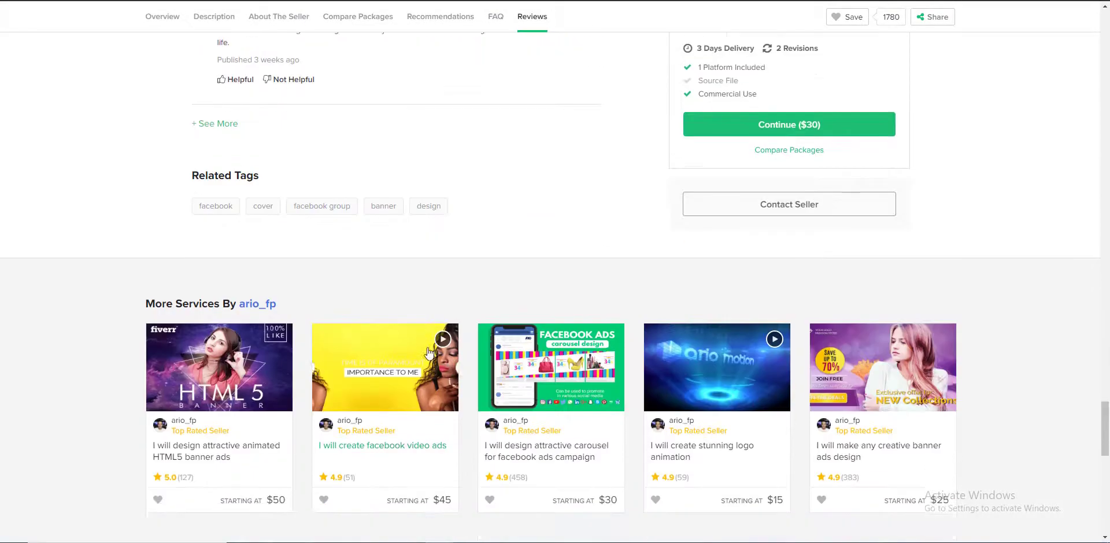
scroll(384, 328, up, 3)
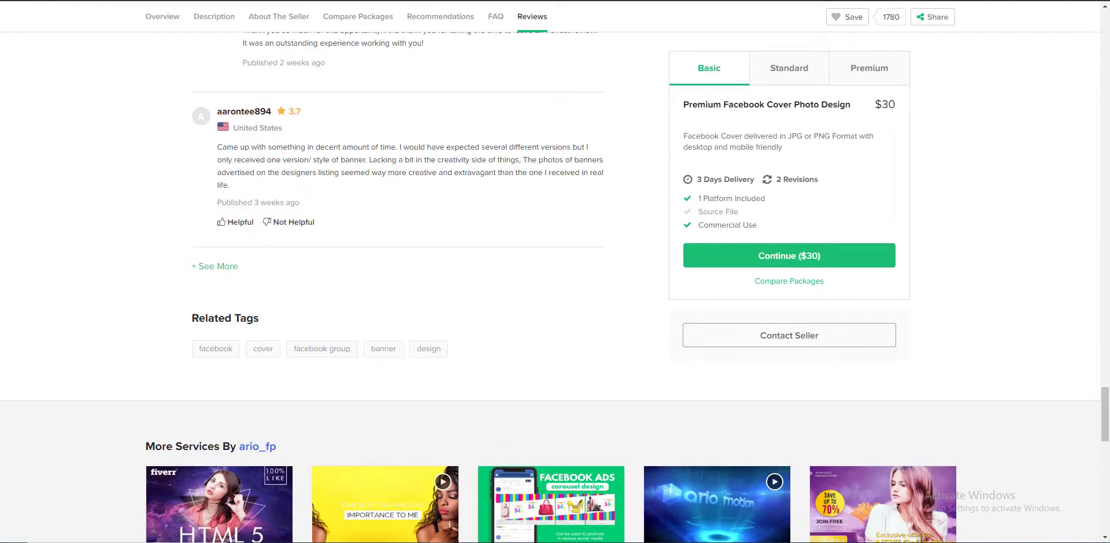
Leave the gig pages and open fivlytics.com in the blank incognito page.
key(ctrl+Tab)
key(ctrl+Tab)
key(ctrl+Tab)
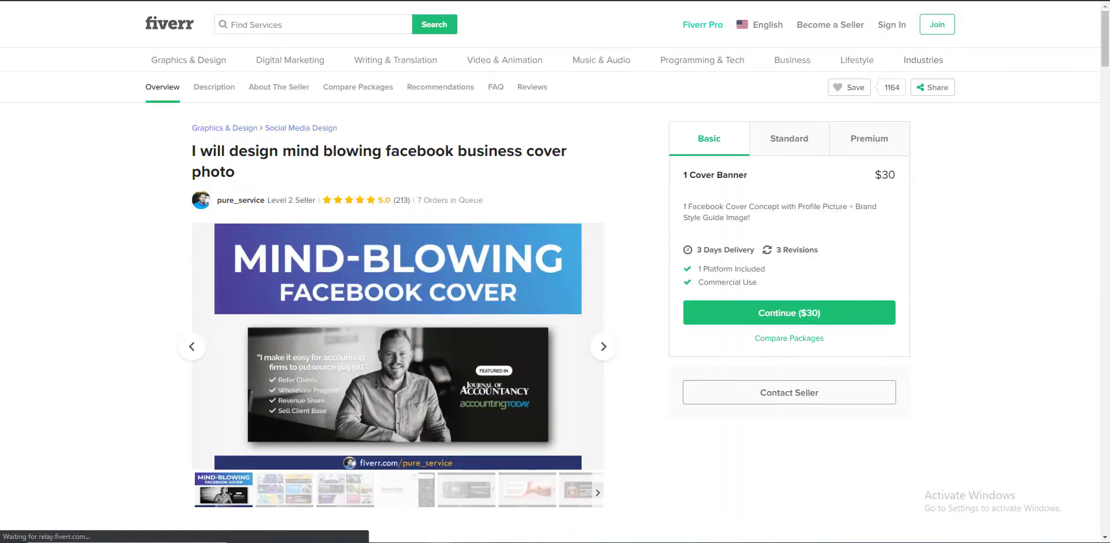
key(ctrl+Tab)
key(ctrl+Tab)
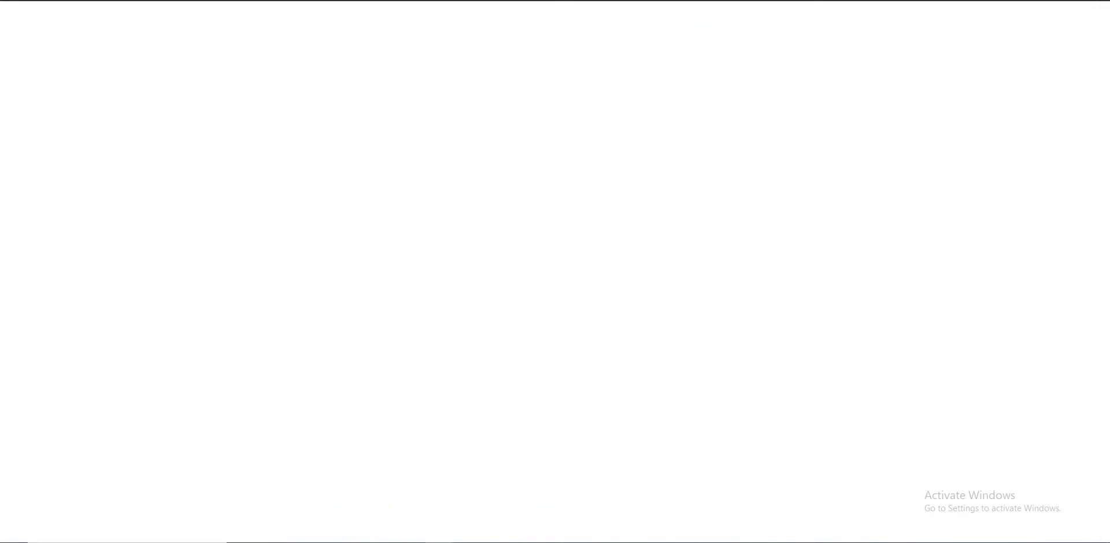
key(ctrl+Tab)
key(ctrl+Tab)
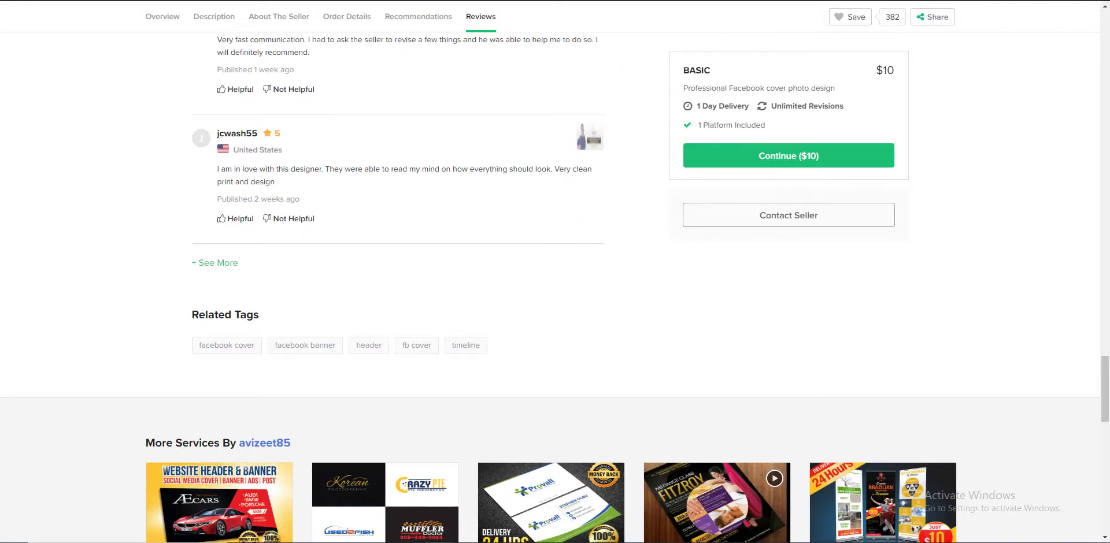
key(ctrl+Tab)
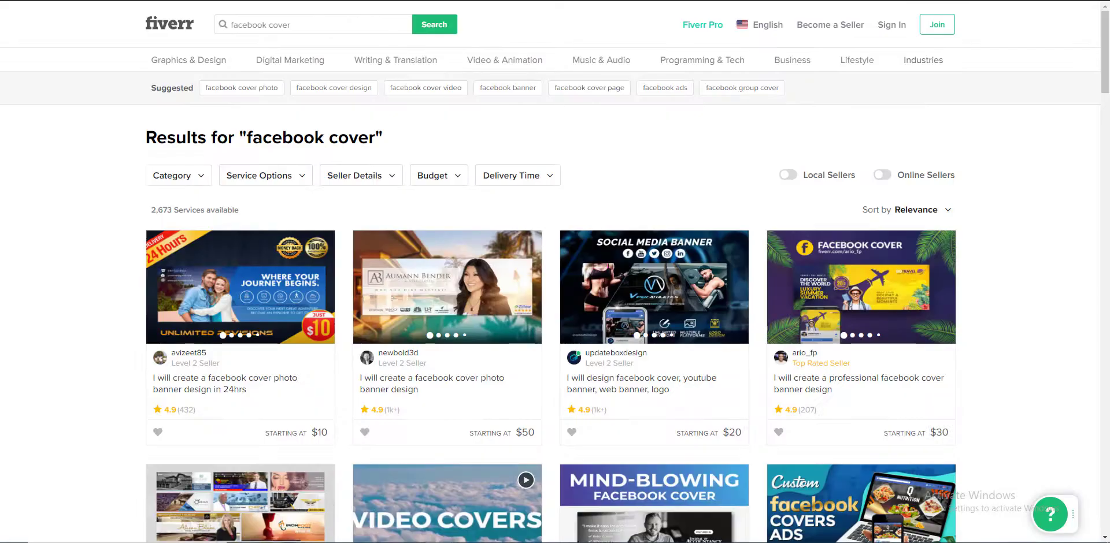
key(ctrl+Tab)
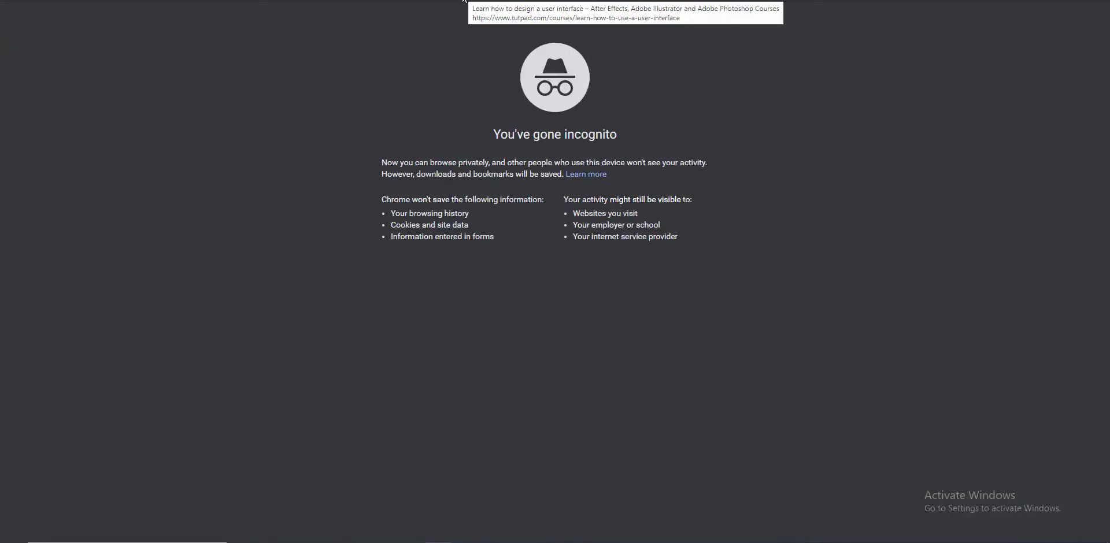
text(fivl)
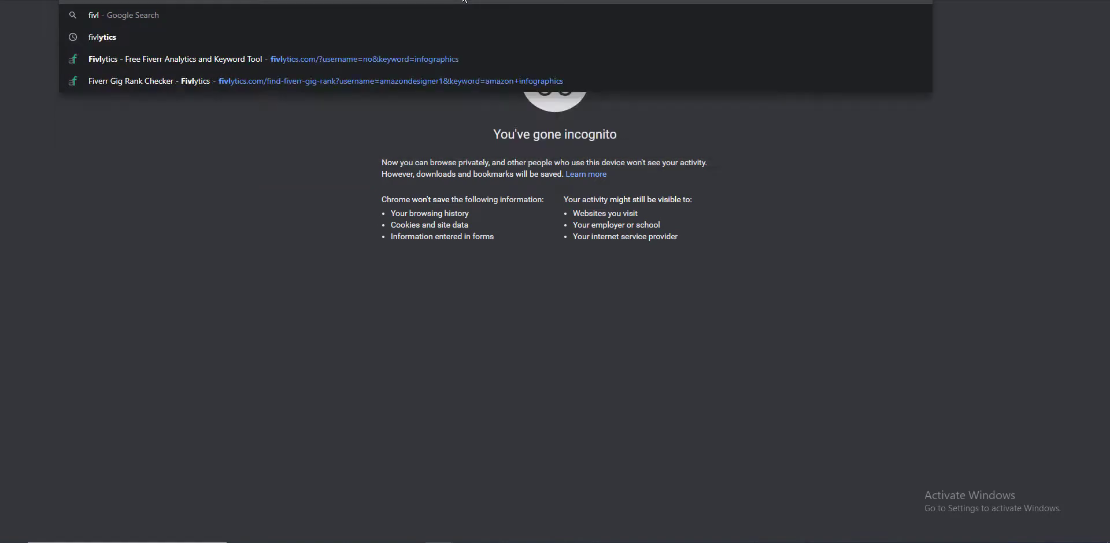
text(ytics.com)
key(Return)
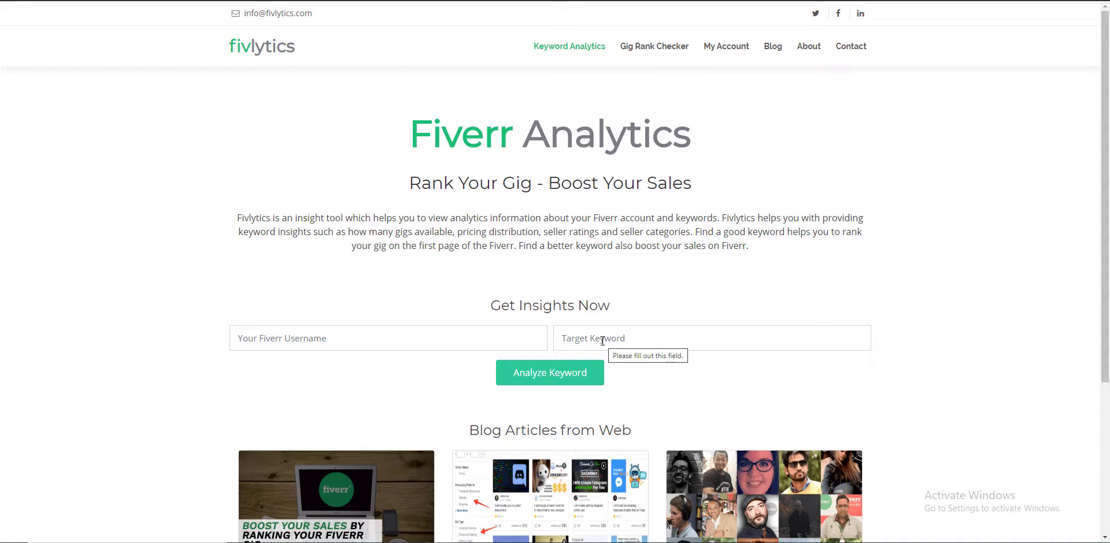
Enter "facebook cover" as the target keyword in Fivlytics and try to analyze it.
click(627, 343)
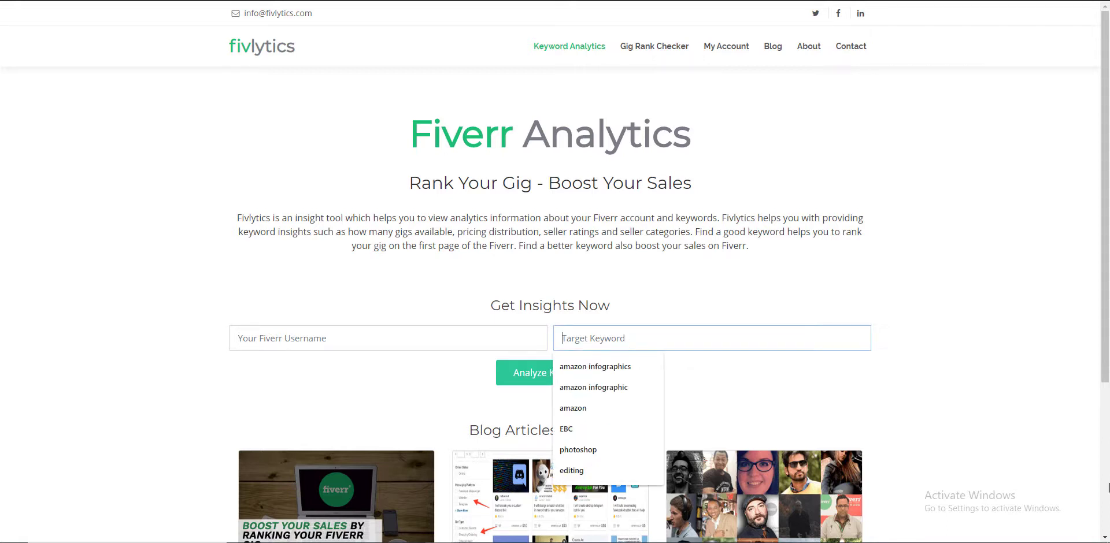
text(faceboo)
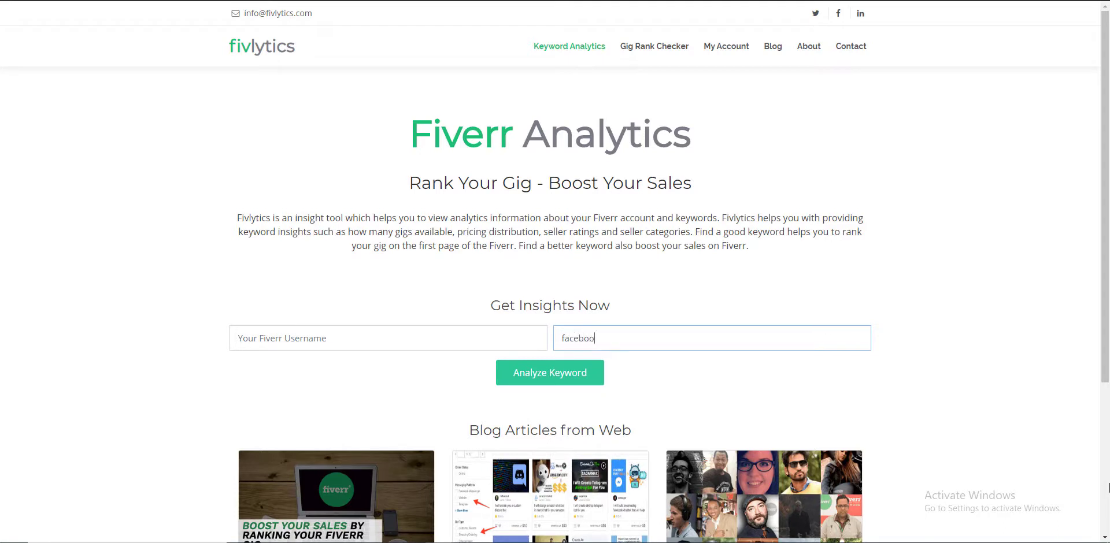
text(k cover)
click(563, 386)
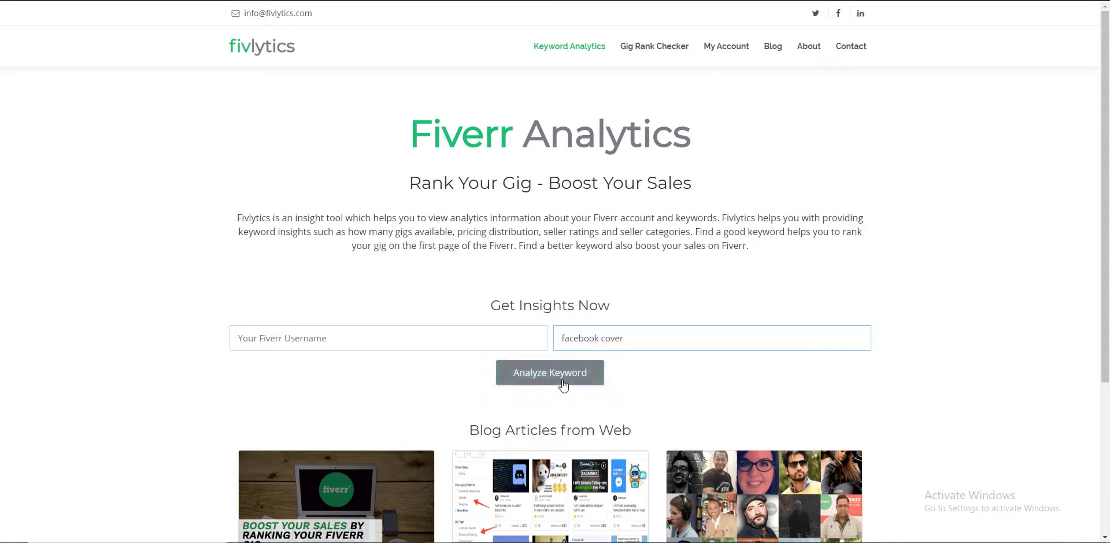
click(563, 386)
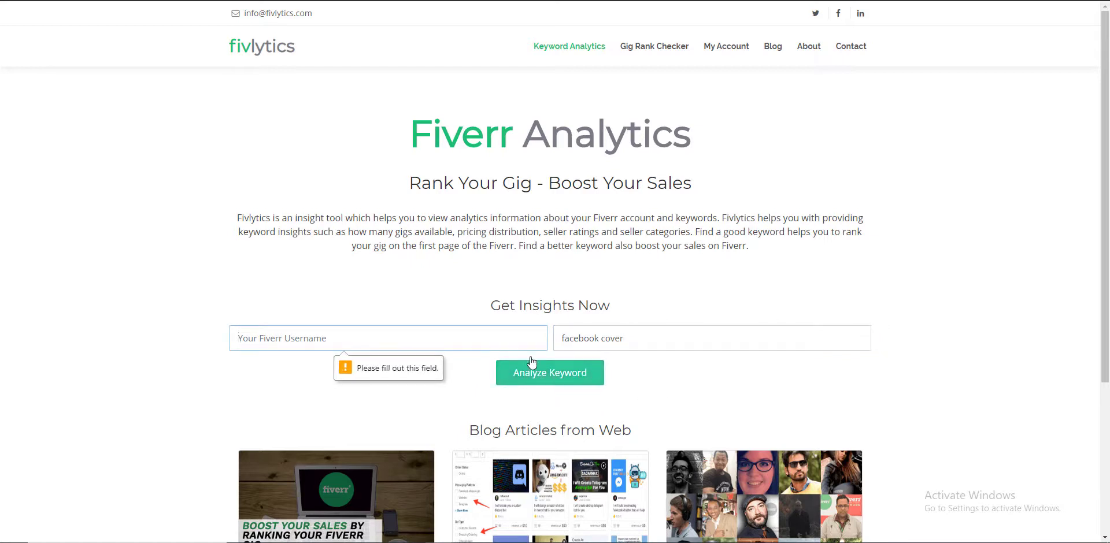
Copy the seller username of the first "facebook cover" gig on Fiverr into the Fivlytics username field and analyze the keyword.
click(465, 345)
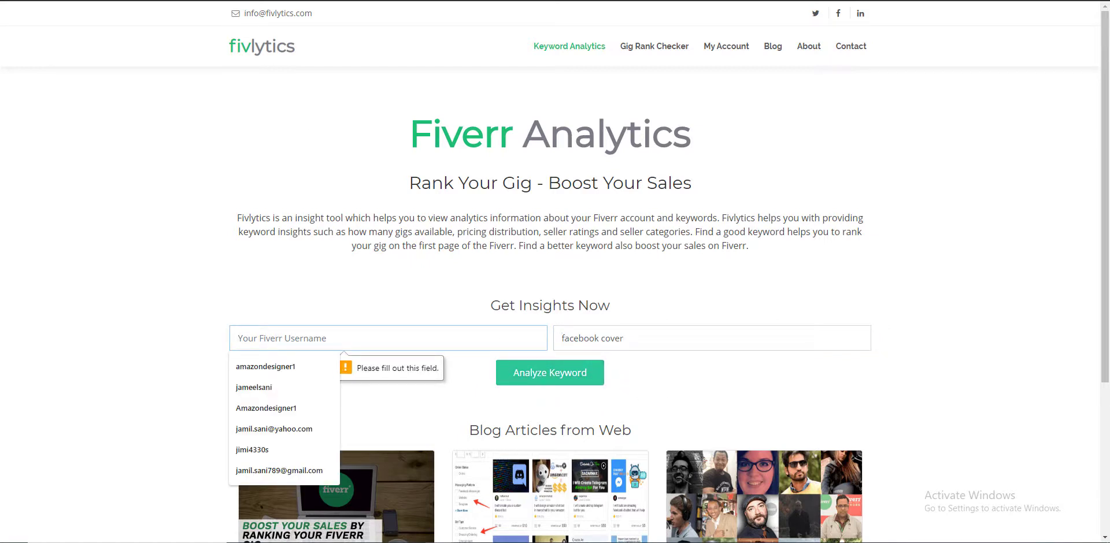
click(314, 251)
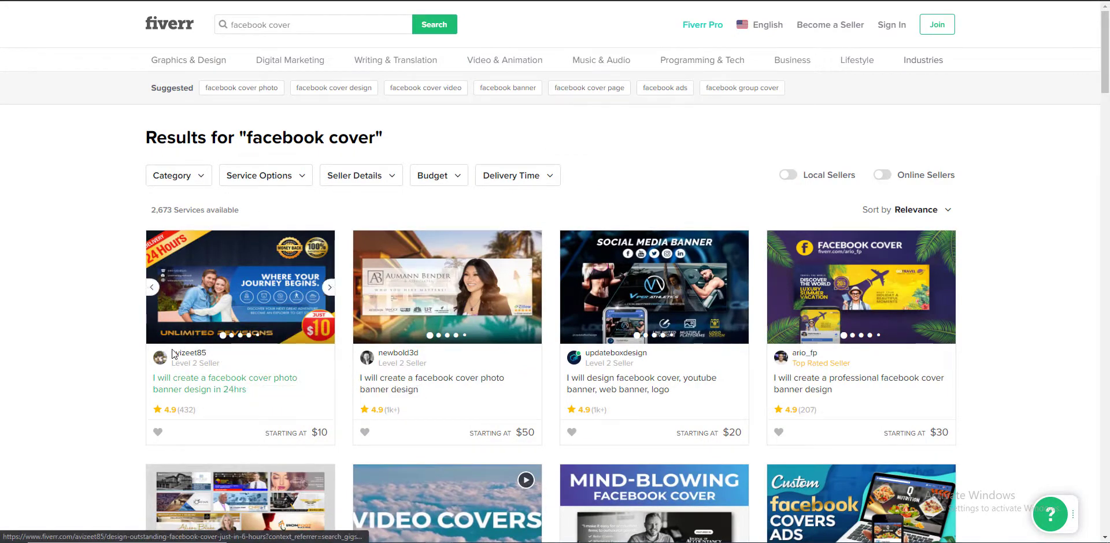
drag(171, 354, 200, 358)
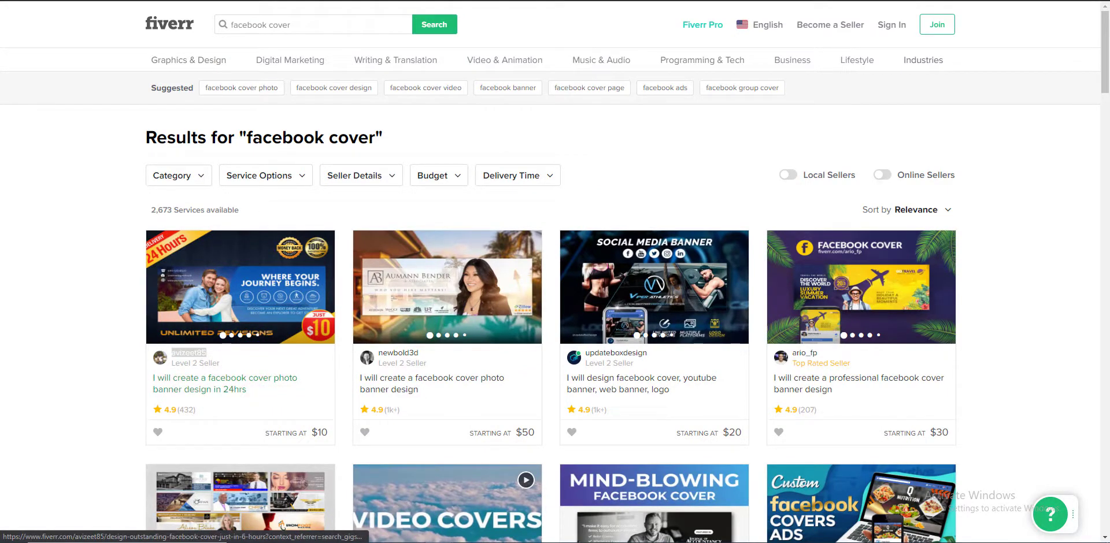
key(ctrl+Tab)
click(324, 342)
text(avizeet85)
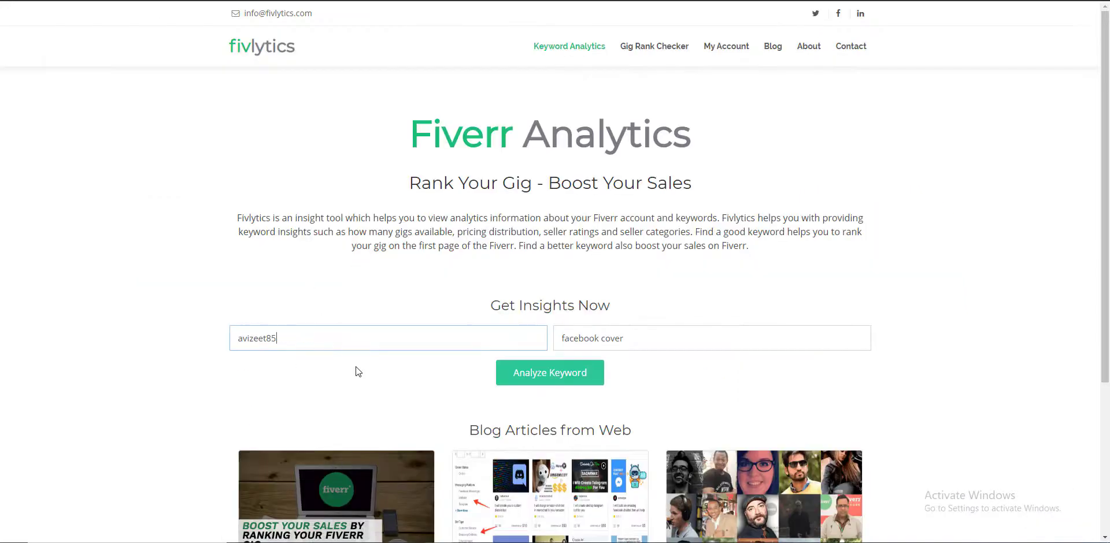
click(530, 387)
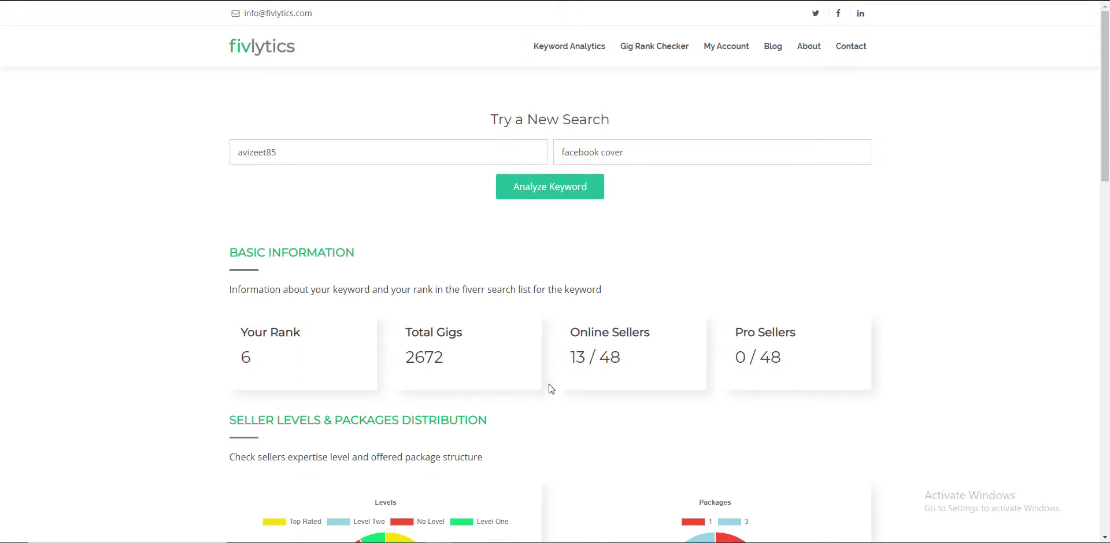
Examine the keyword report's basic information and its seller level and package distribution charts.
scroll(563, 425, down, 1)
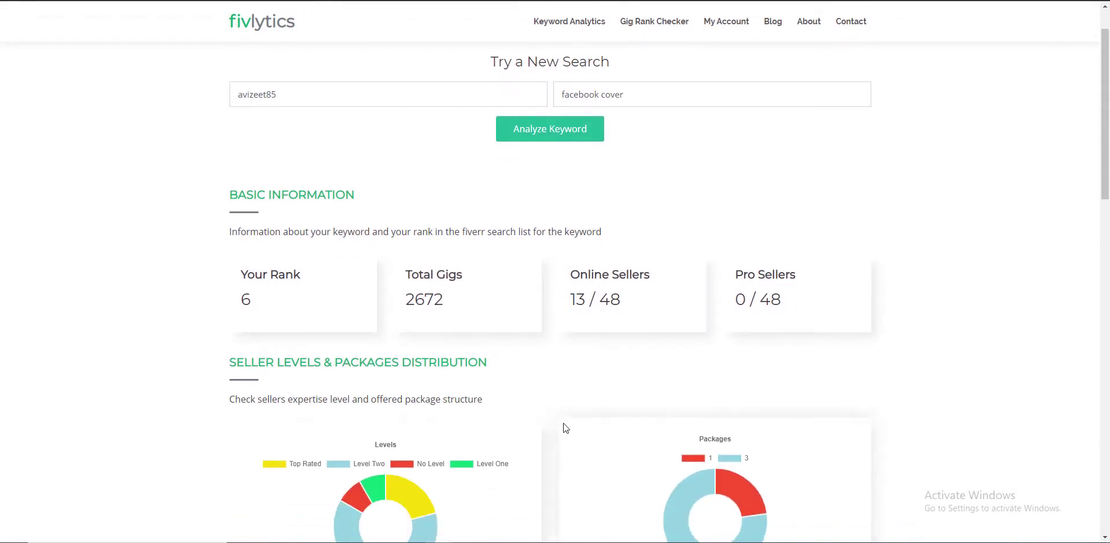
scroll(559, 422, up, 1)
scroll(539, 405, down, 1)
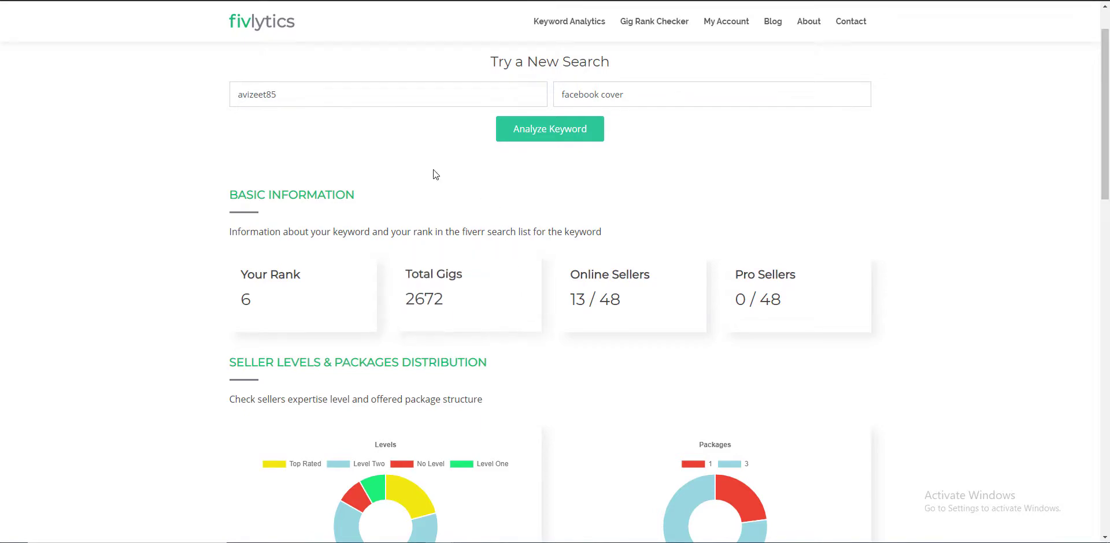
scroll(363, 268, down, 1)
scroll(361, 265, down, 6)
scroll(359, 262, up, 8)
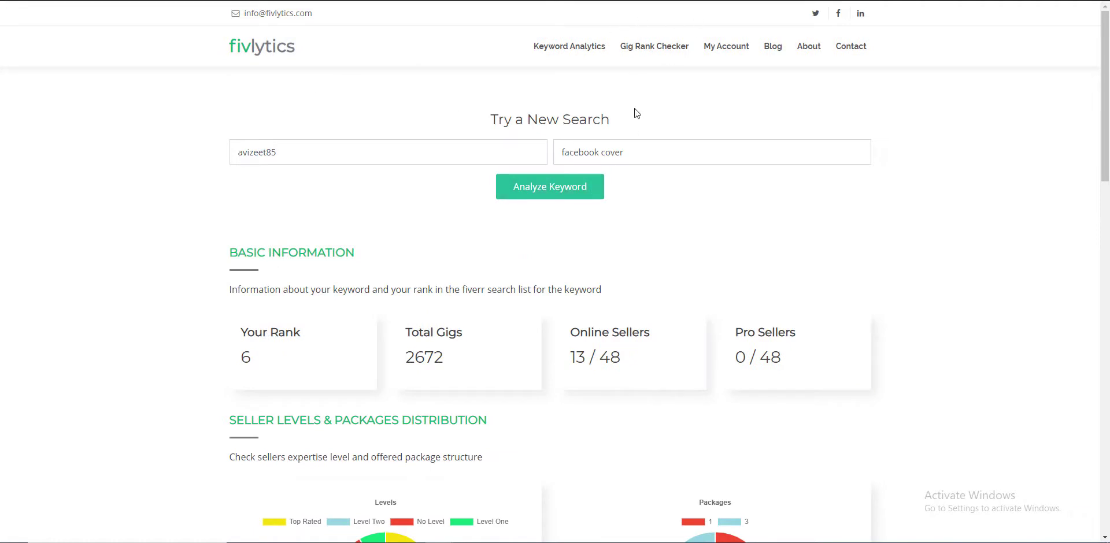
scroll(497, 286, down, 3)
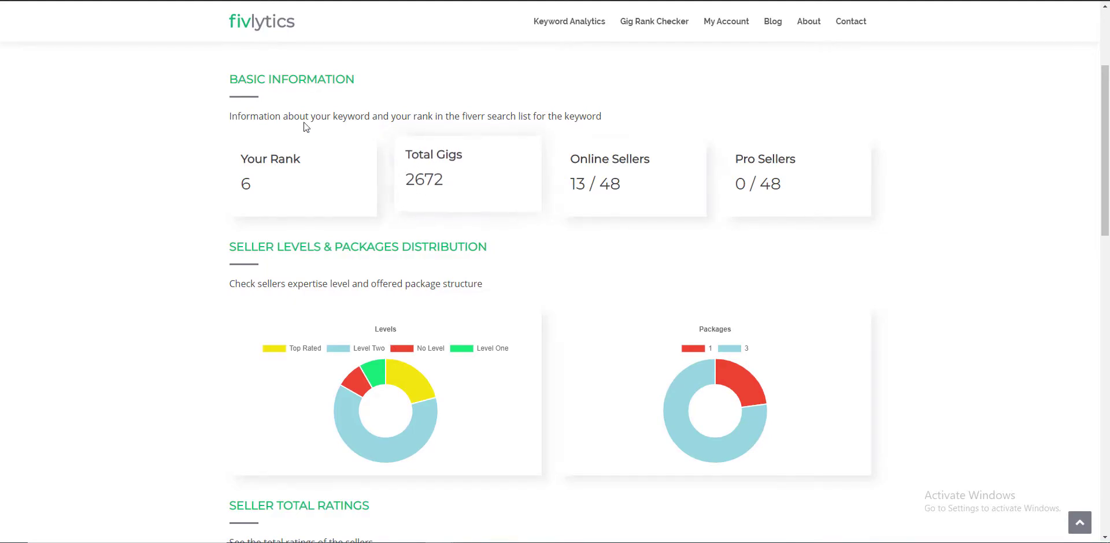
Compare the number of available services in the Fiverr "facebook cover" results with the Total Gigs figure in Fivlytics.
key(ctrl+Tab)
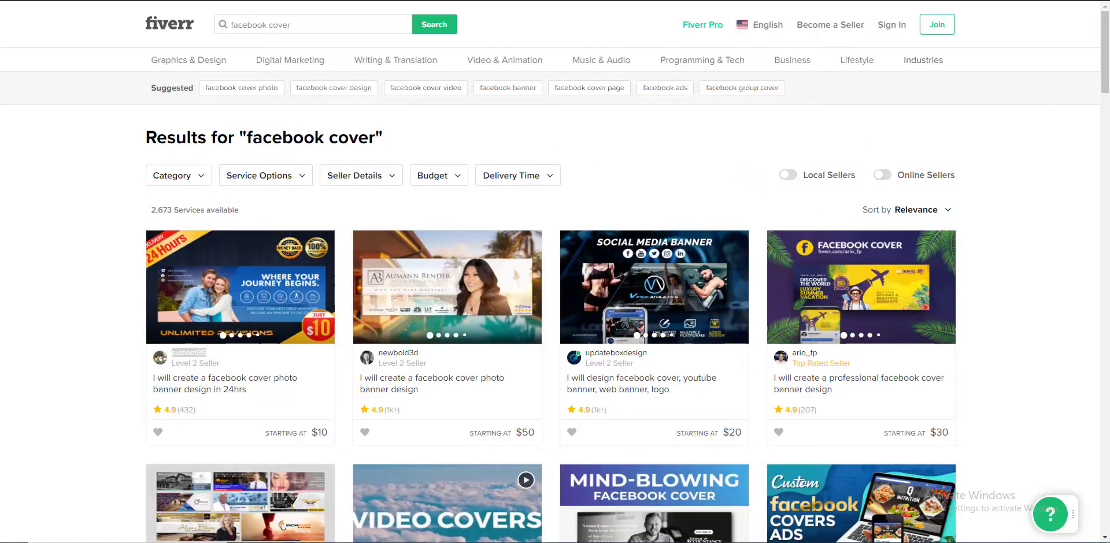
click(172, 208)
drag(172, 209, 151, 209)
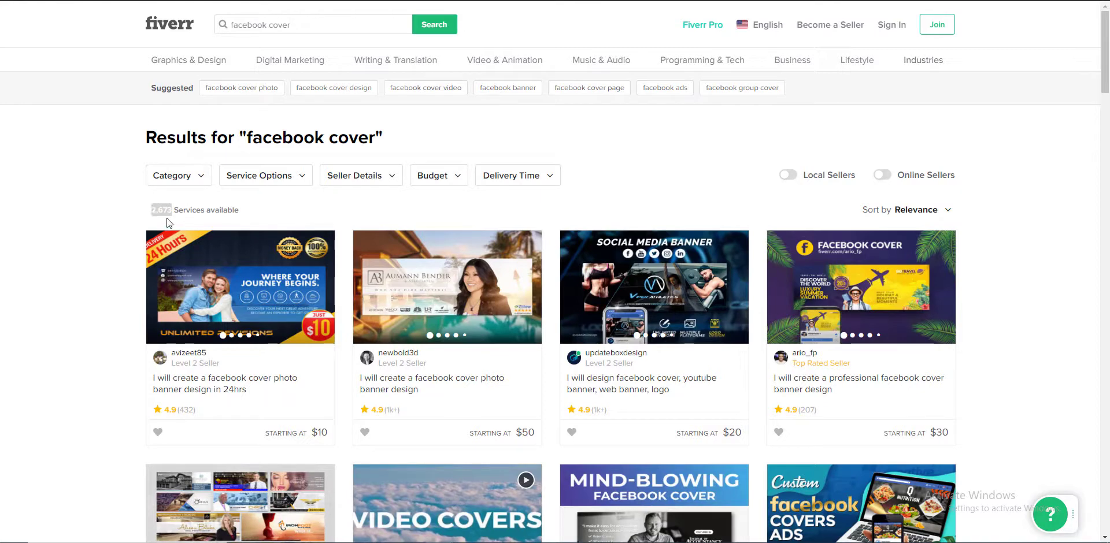
key(ctrl+Tab)
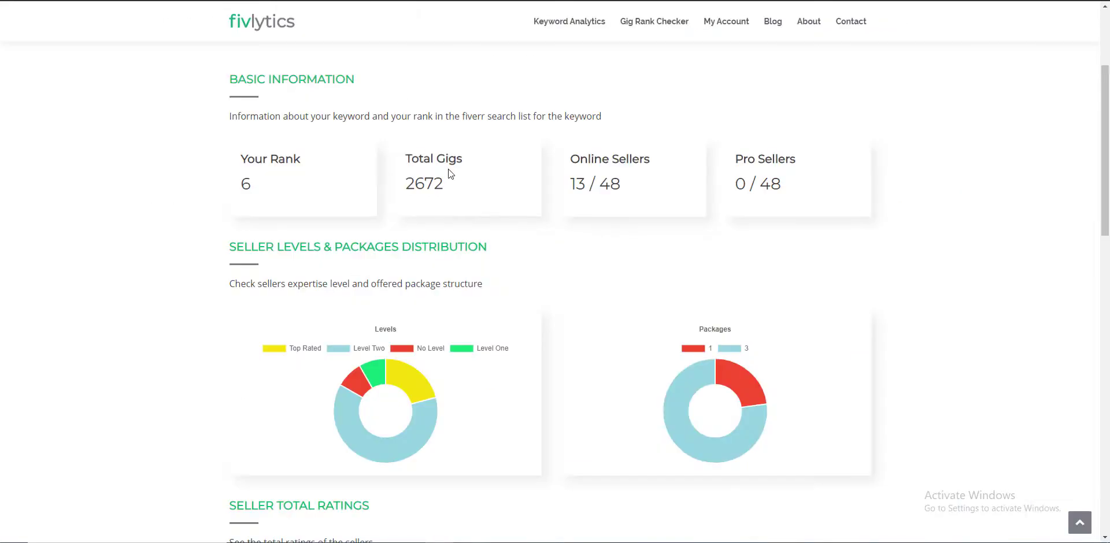
Examine the Total Gigs, Online Sellers and Pro Sellers figures in the keyword report's basic information.
drag(444, 179, 406, 178)
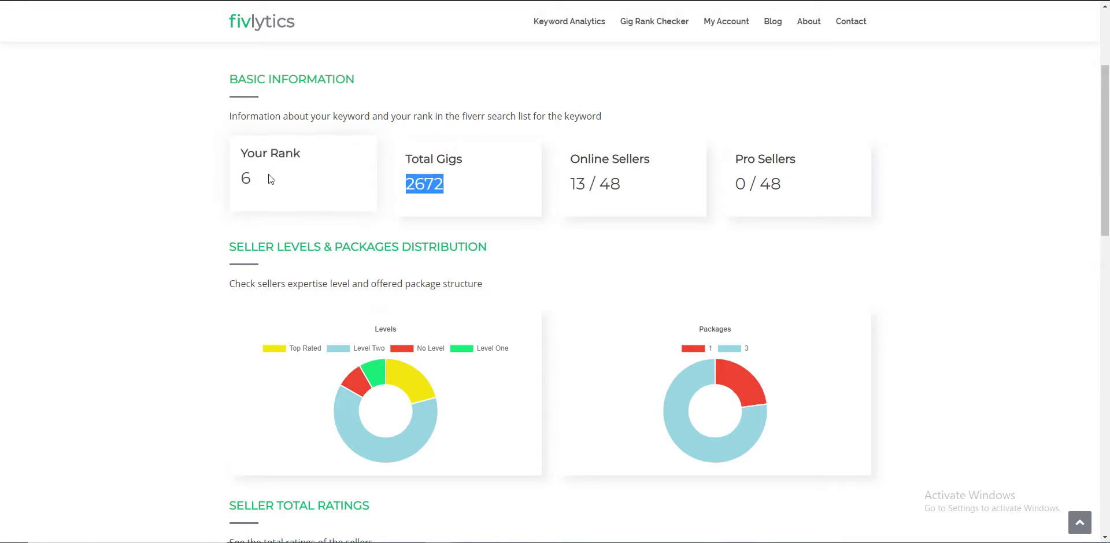
scroll(324, 220, up, 3)
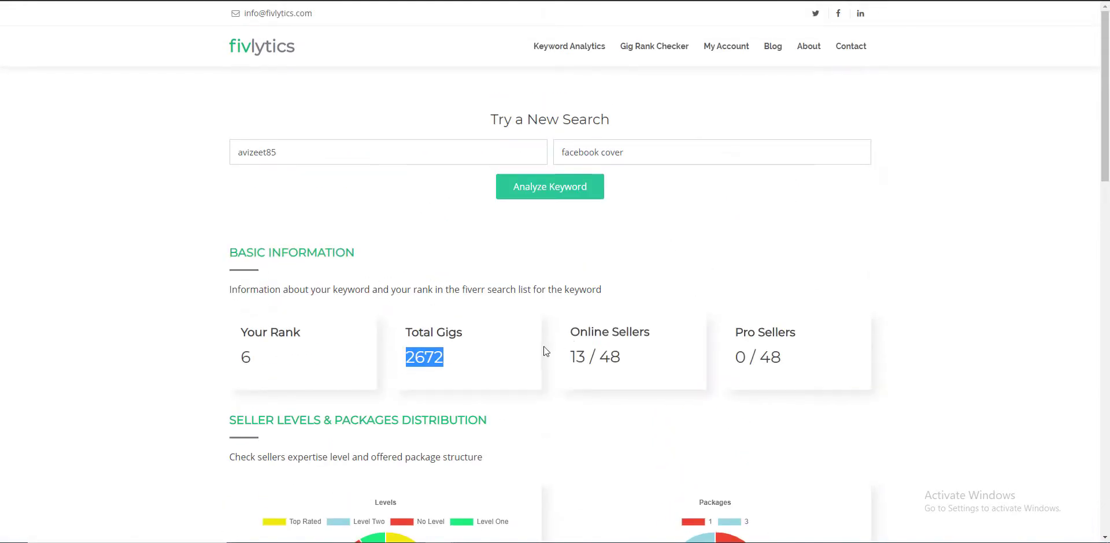
scroll(544, 346, down, 3)
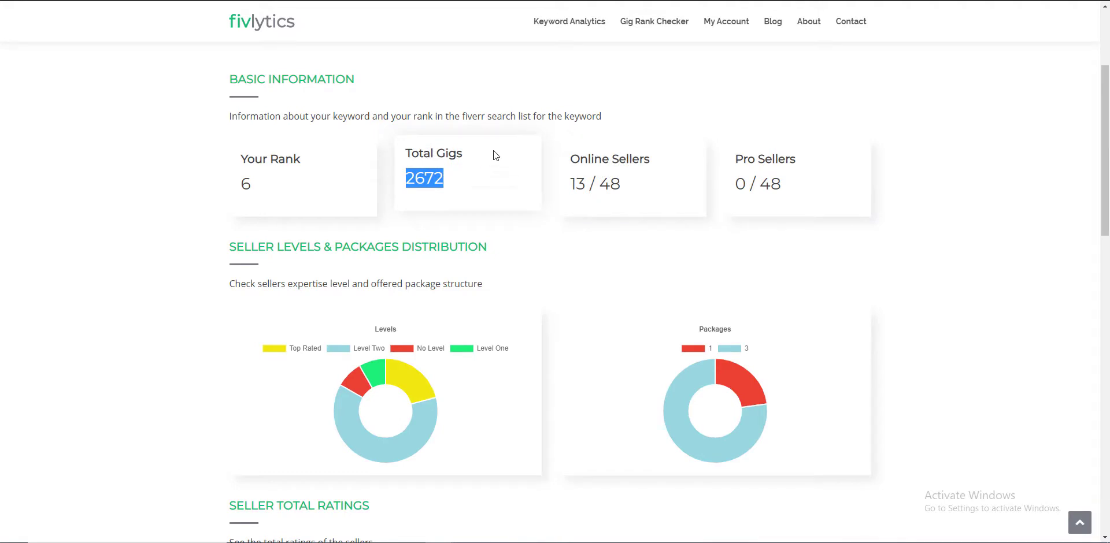
drag(621, 175, 599, 177)
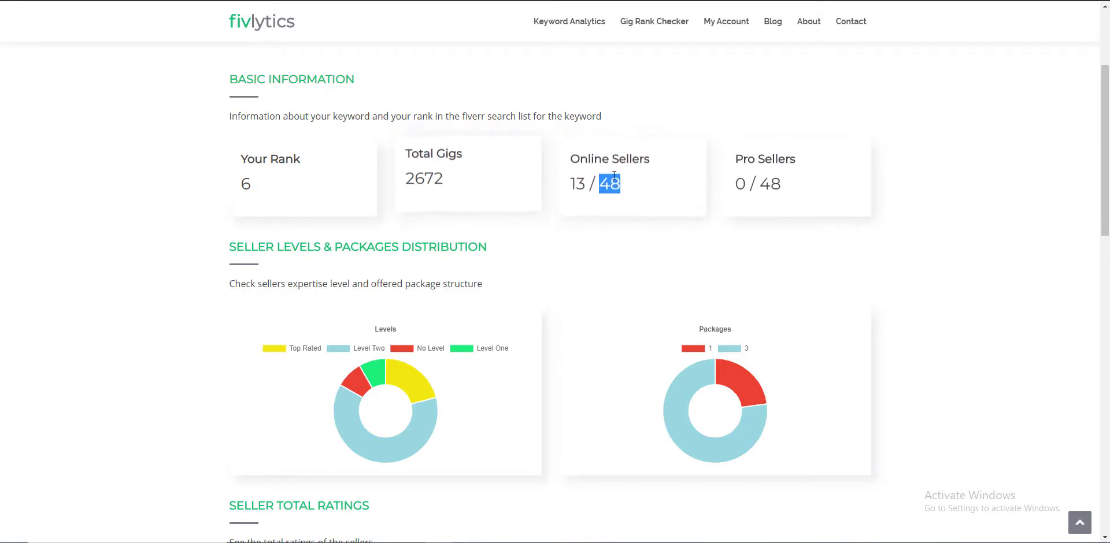
drag(781, 180, 760, 180)
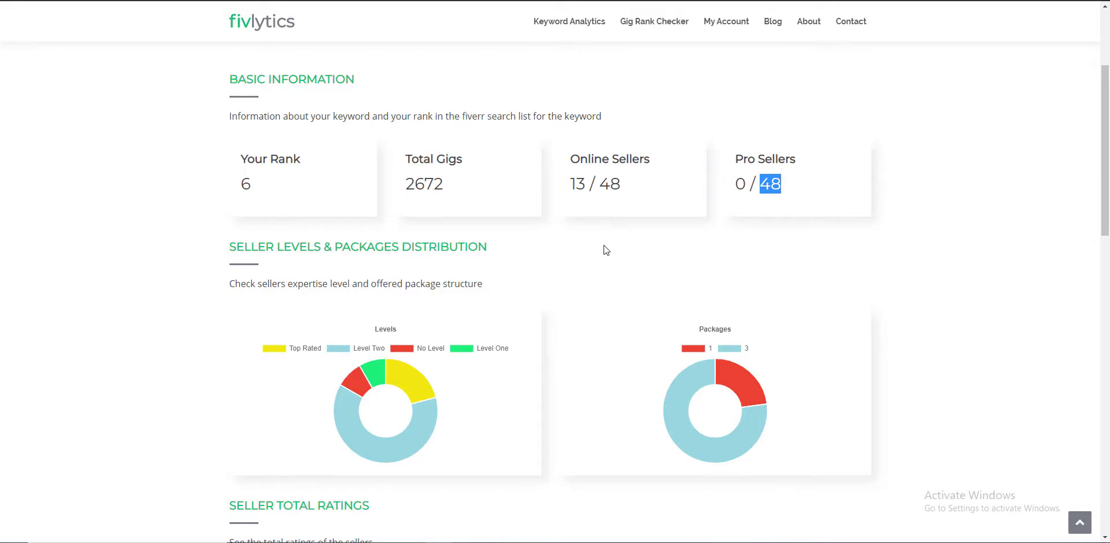
Review the report's Seller Total Ratings section alongside the Fiverr "facebook cover" results.
scroll(603, 246, down, 3)
scroll(383, 457, down, 2)
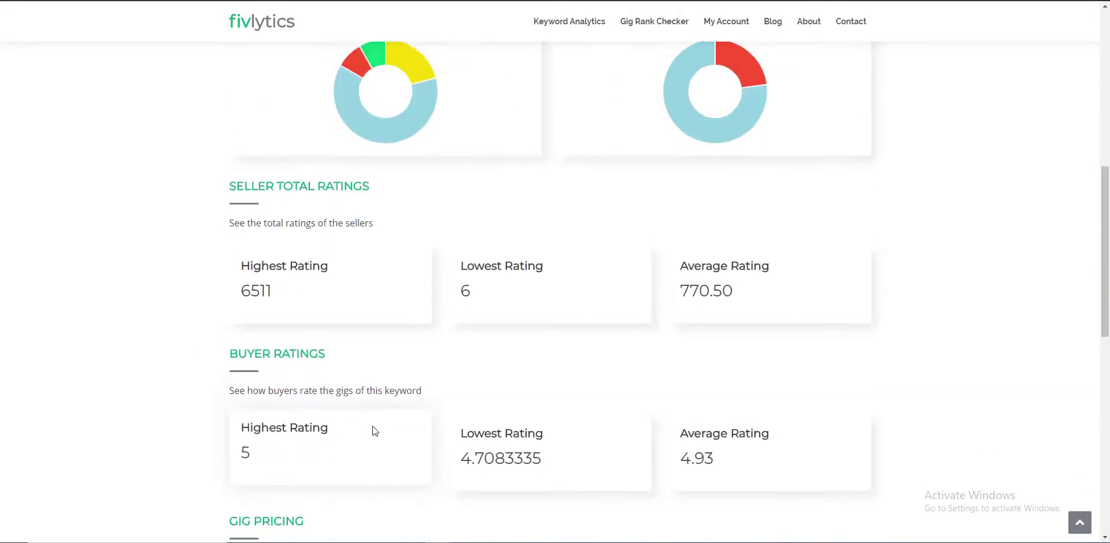
scroll(372, 431, up, 3)
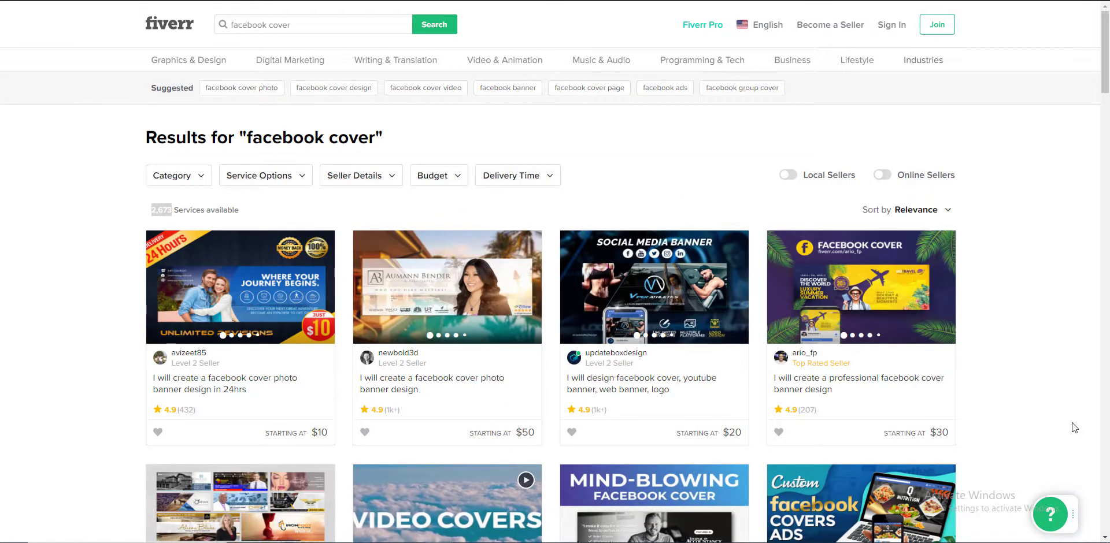
scroll(239, 518, down, 3)
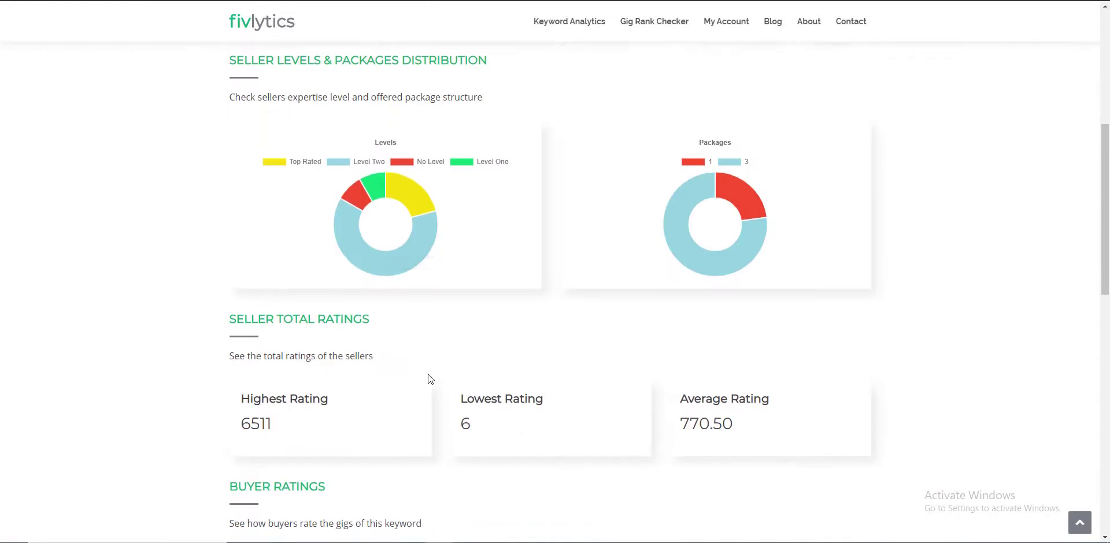
scroll(430, 380, down, 5)
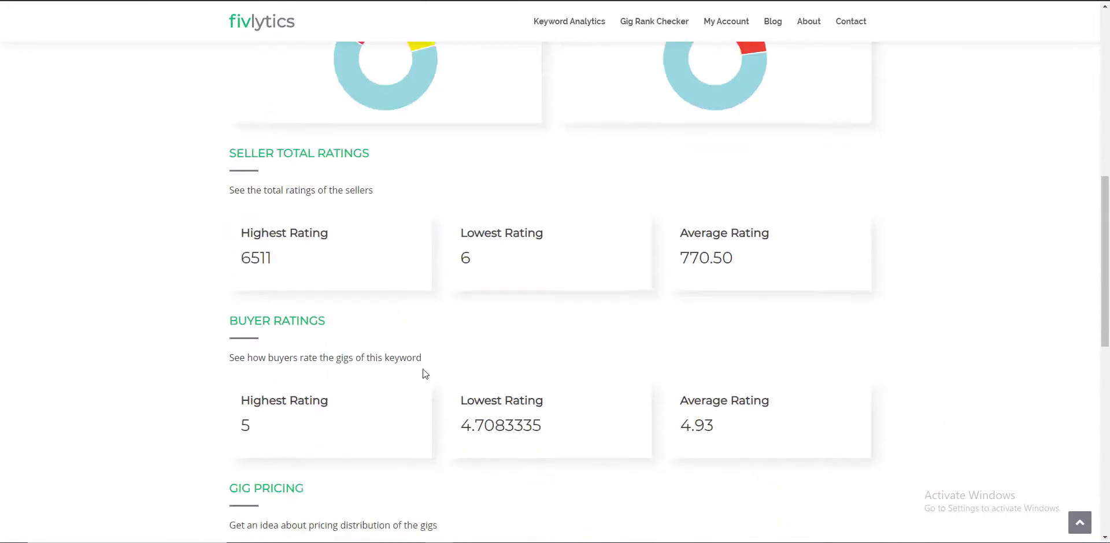
Review the Buyer Ratings and Gig Pricing sections, then return to the analyzed keyword at the start of the report.
scroll(446, 367, up, 1)
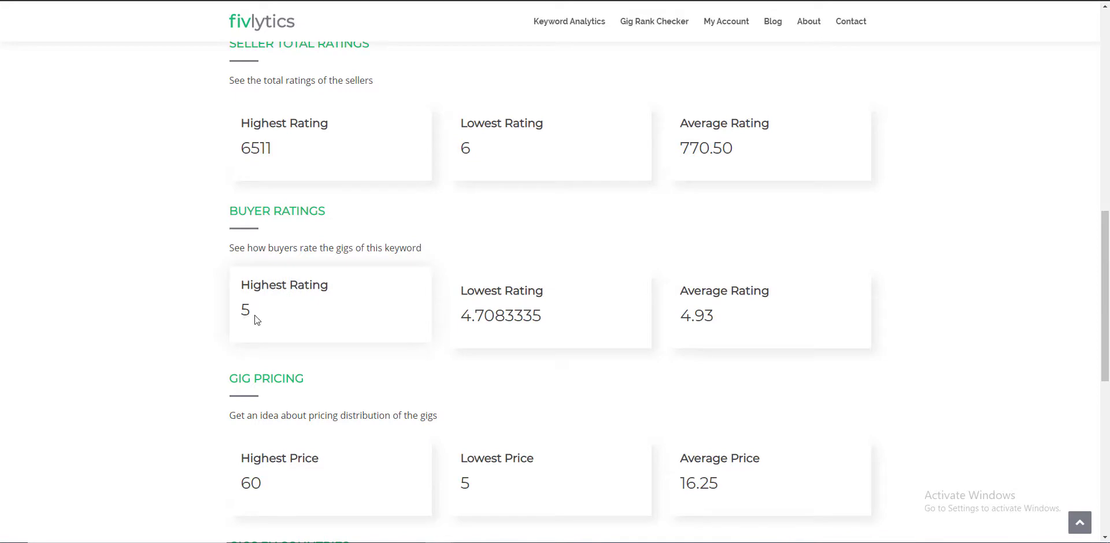
scroll(276, 321, down, 2)
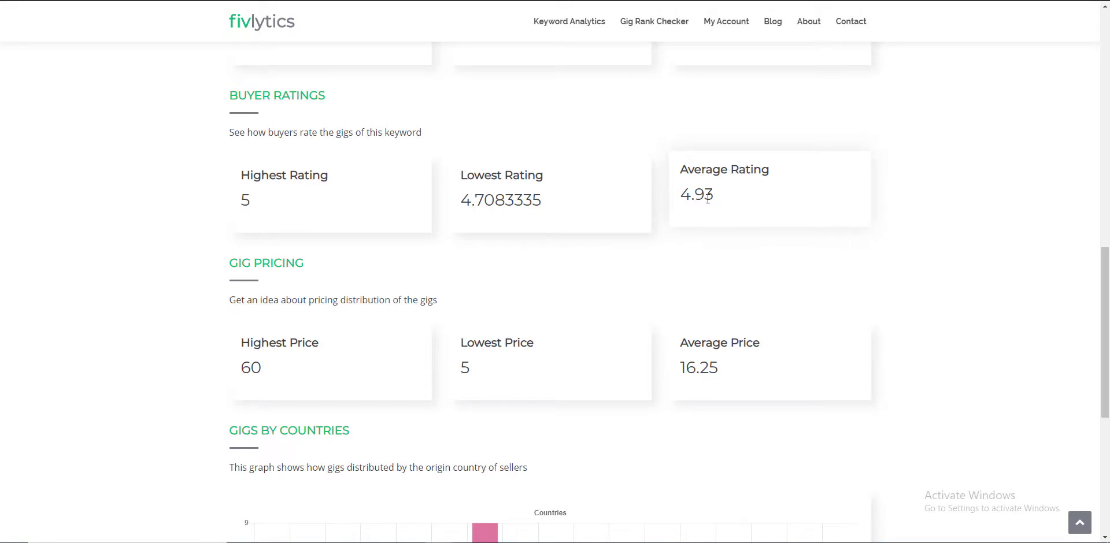
scroll(317, 198, down, 1)
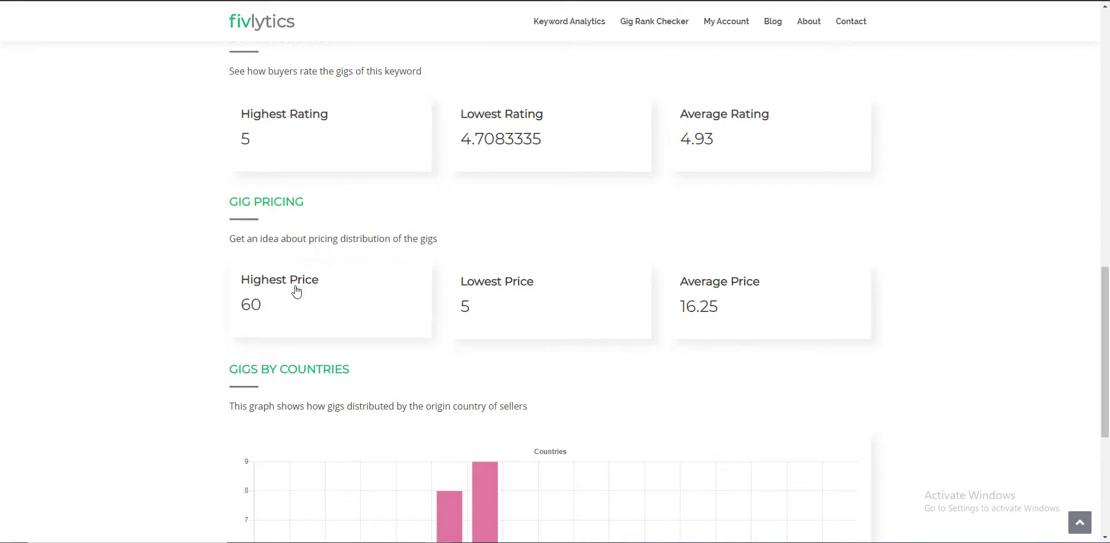
scroll(251, 257, down, 1)
scroll(250, 257, up, 5)
scroll(280, 146, up, 10)
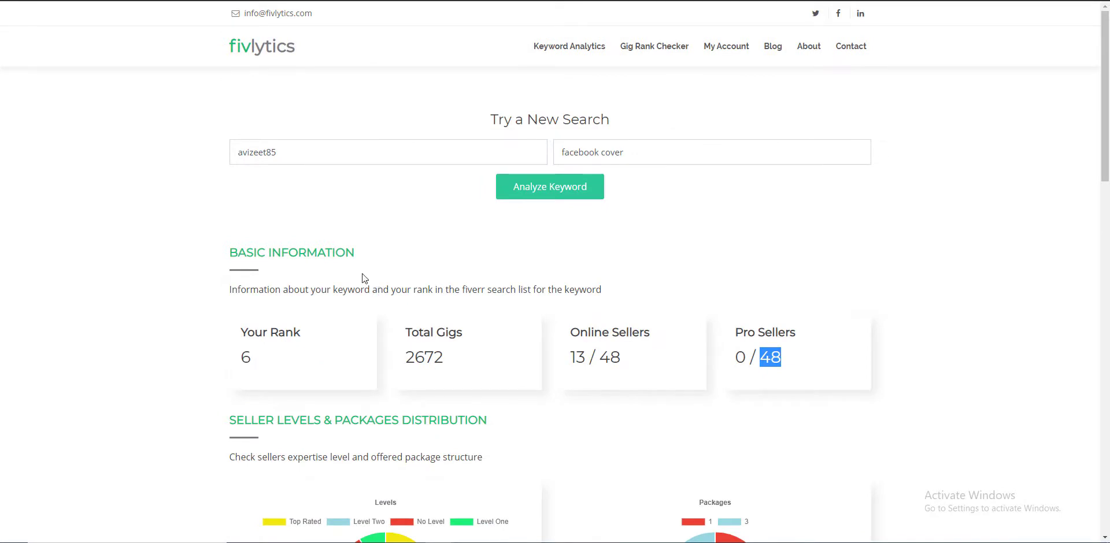
click(632, 152)
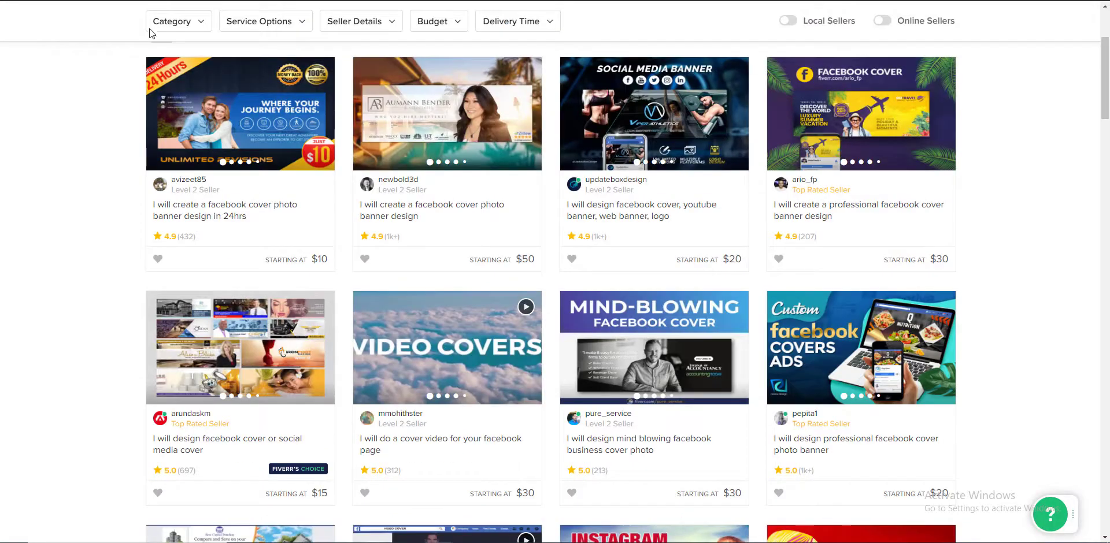
Check the suggested keywords and the number of gigs per category, including Poster Design, for the Fiverr "facebook cover" search.
scroll(245, 151, up, 3)
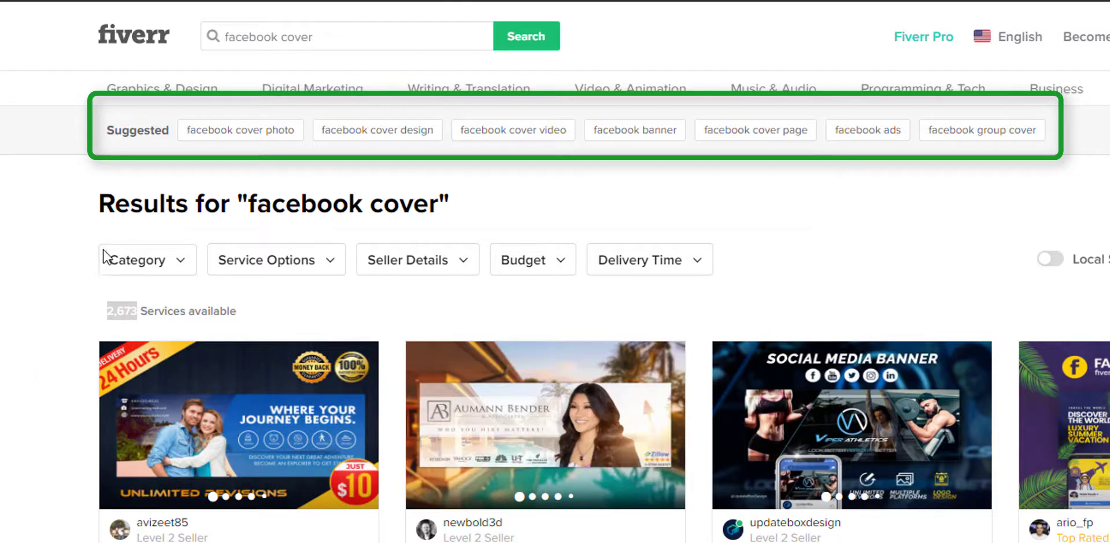
click(14, 279)
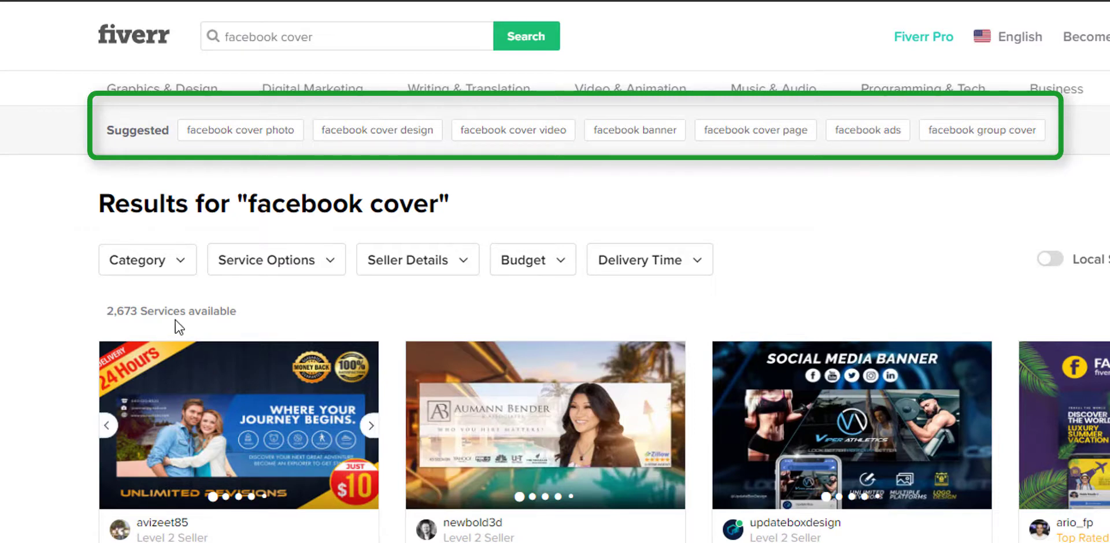
click(160, 265)
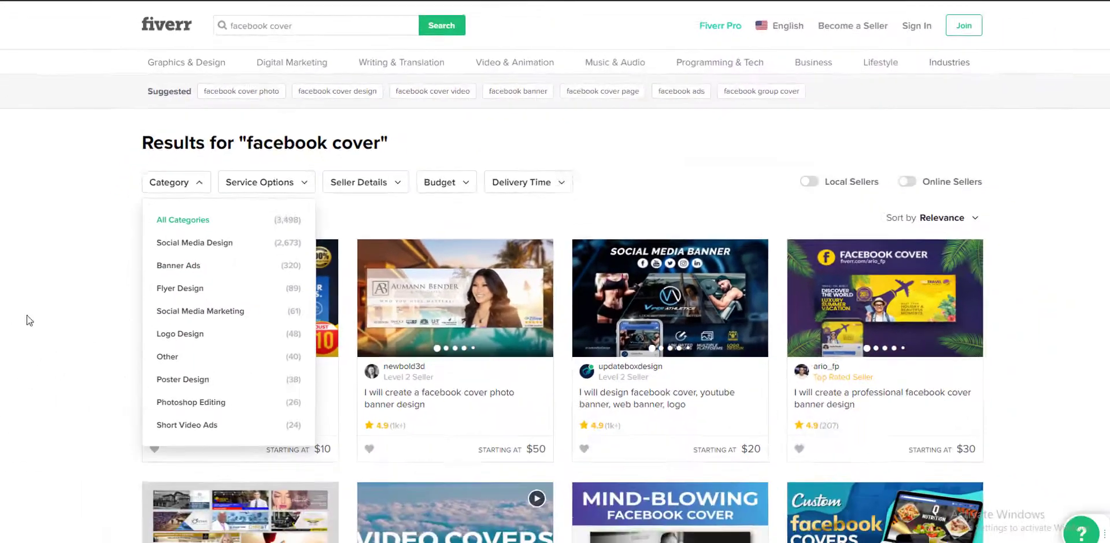
click(39, 301)
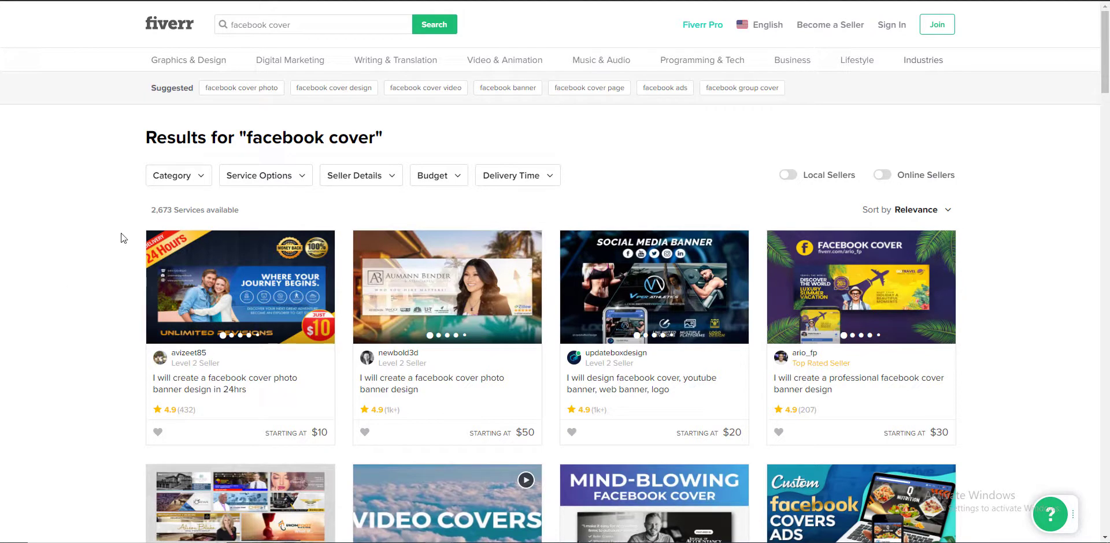
click(183, 182)
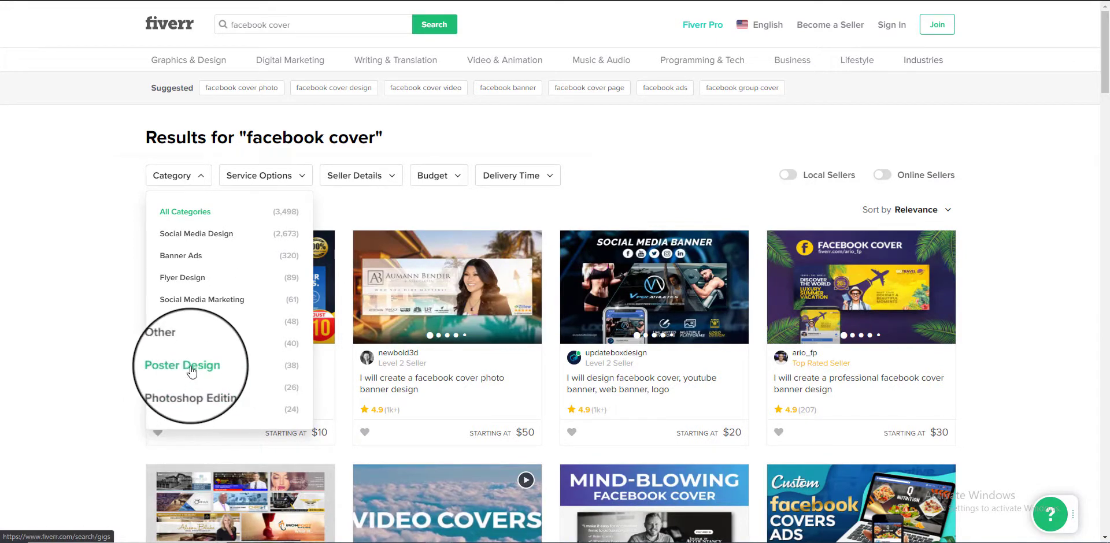
double_click(298, 362)
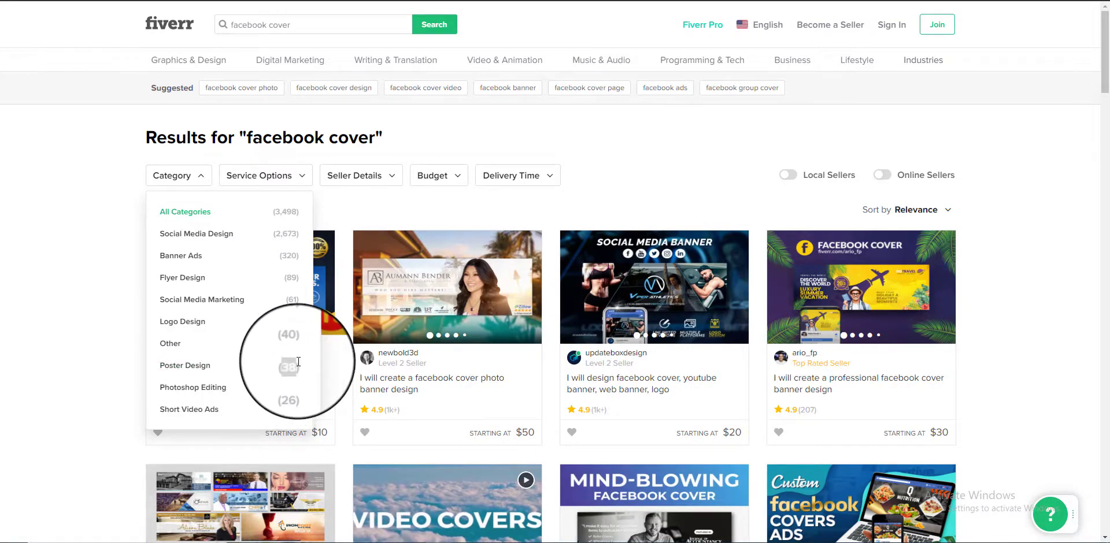
click(109, 346)
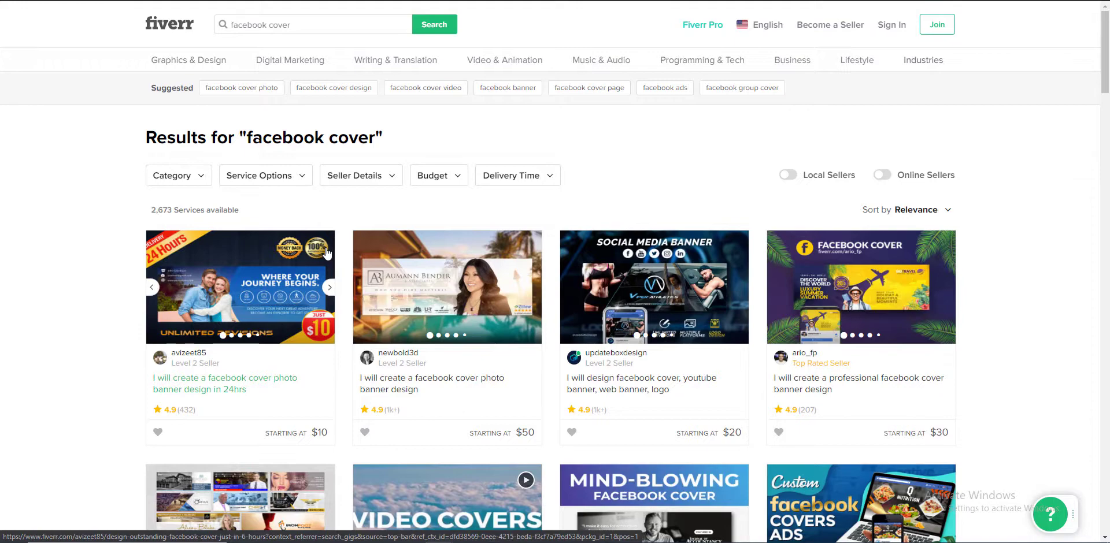
Look through the competing gigs' titles, thumbnails and starting prices in the "facebook cover" search results.
scroll(327, 252, down, 7)
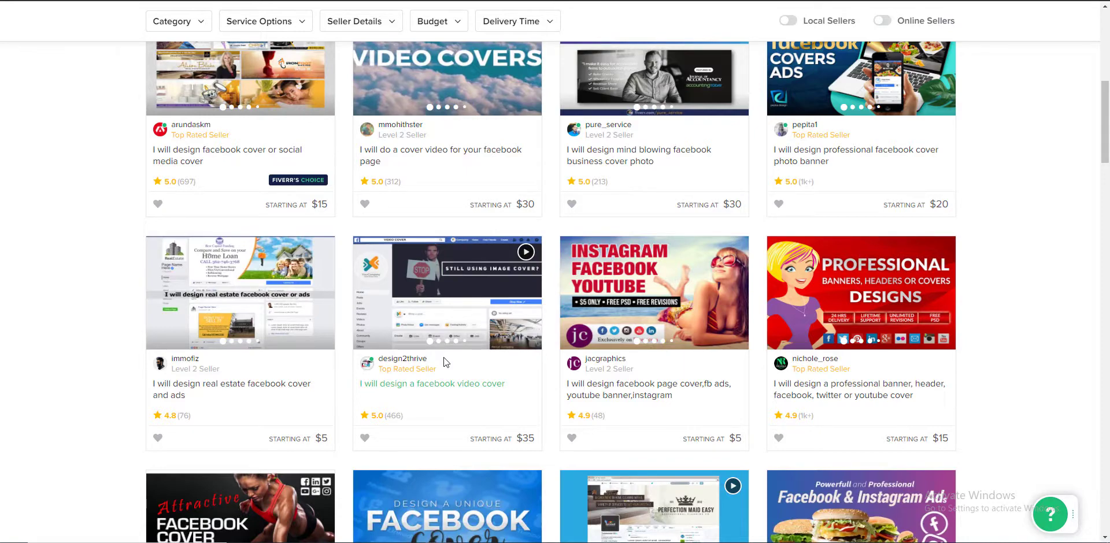
scroll(444, 362, up, 7)
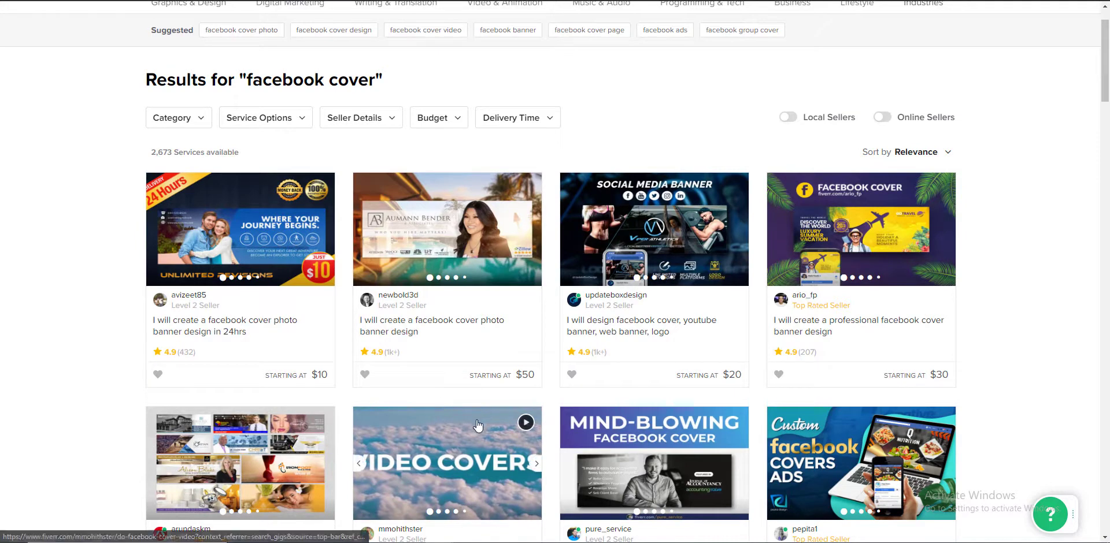
scroll(491, 436, up, 1)
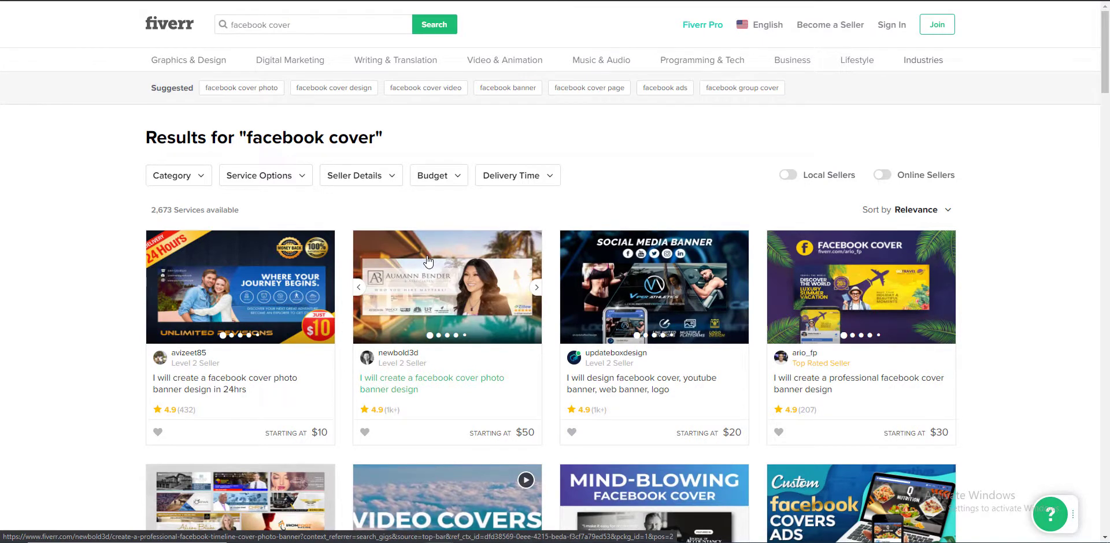
scroll(393, 315, down, 4)
scroll(345, 305, up, 2)
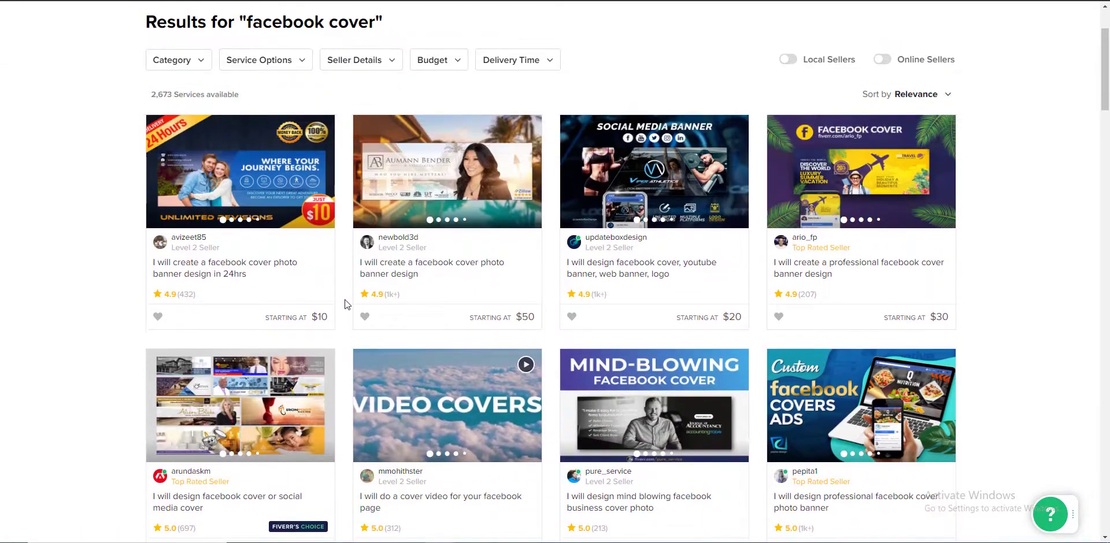
scroll(346, 315, down, 1)
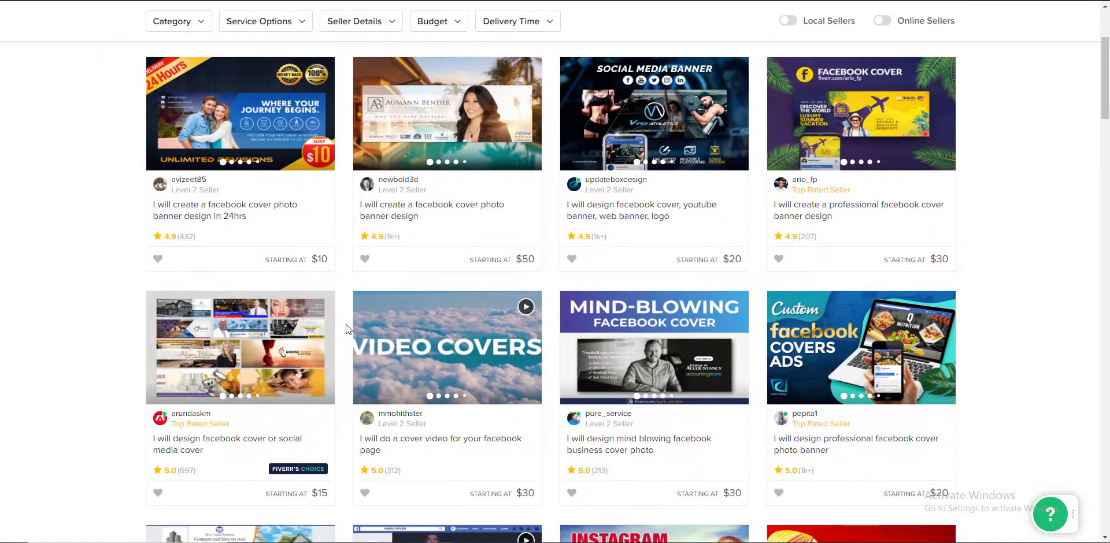
scroll(346, 323, down, 1)
scroll(494, 352, up, 2)
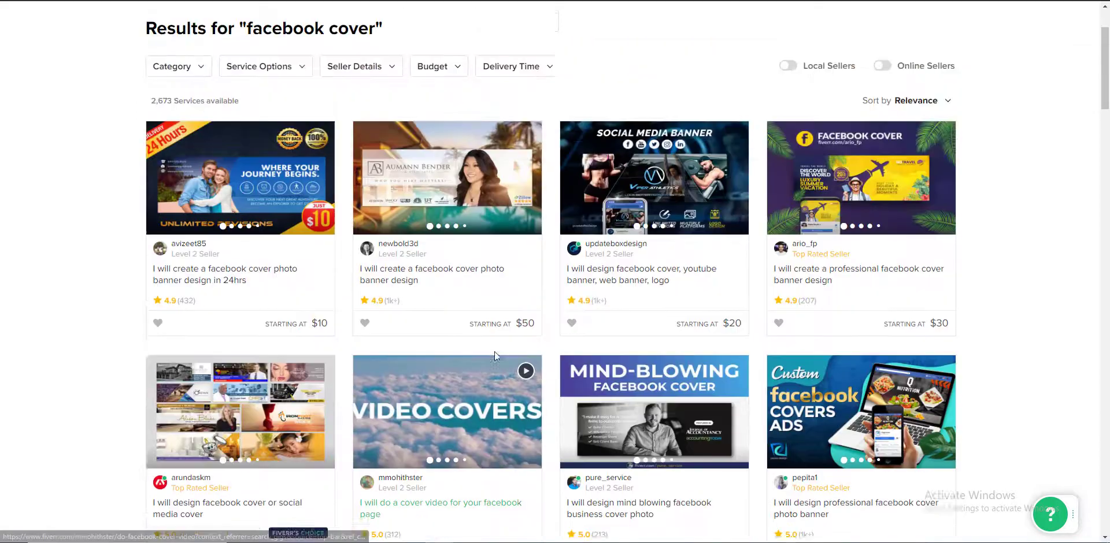
scroll(494, 352, up, 1)
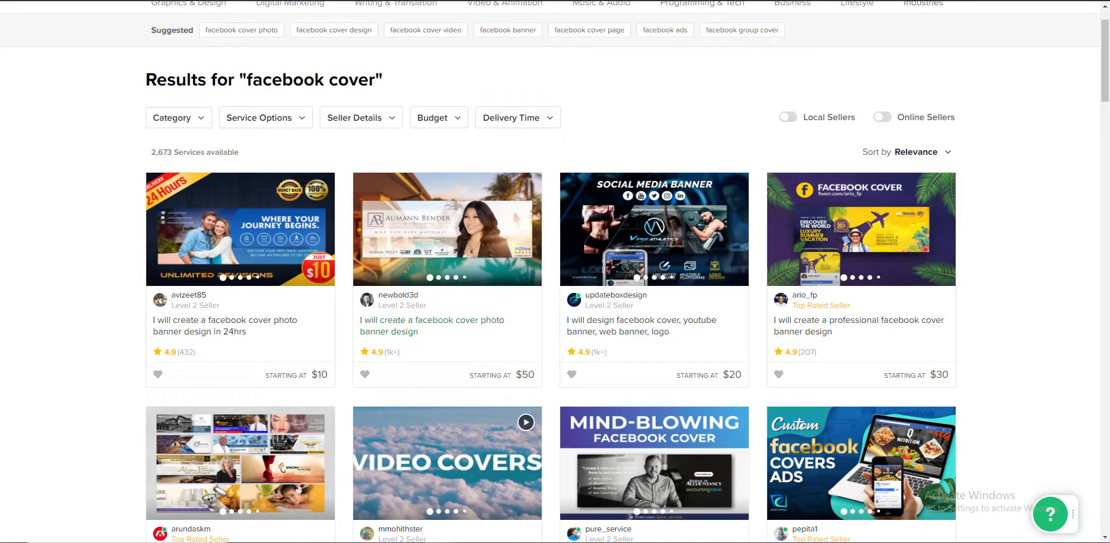
Review the gig title in the Fiverr gig editor's overview and return to the "facebook cover" search results.
mouse_move(440, 542)
click(405, 508)
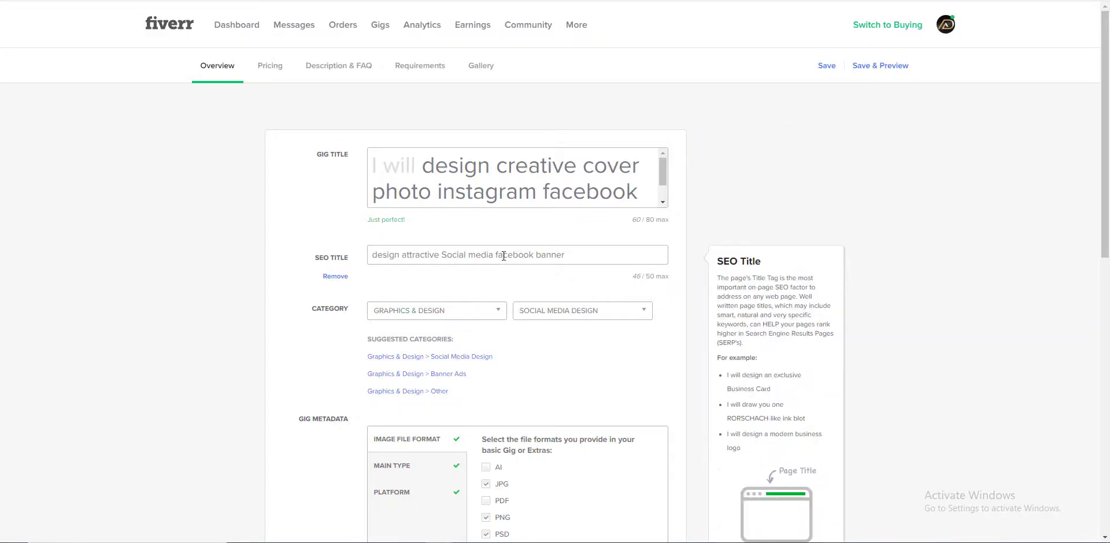
click(311, 153)
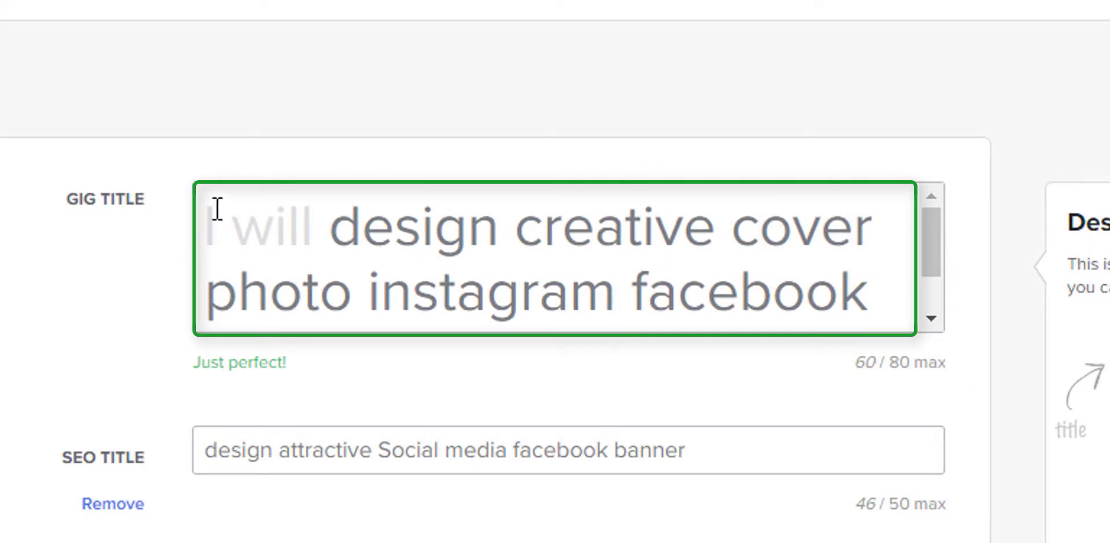
drag(208, 216, 759, 281)
click(759, 282)
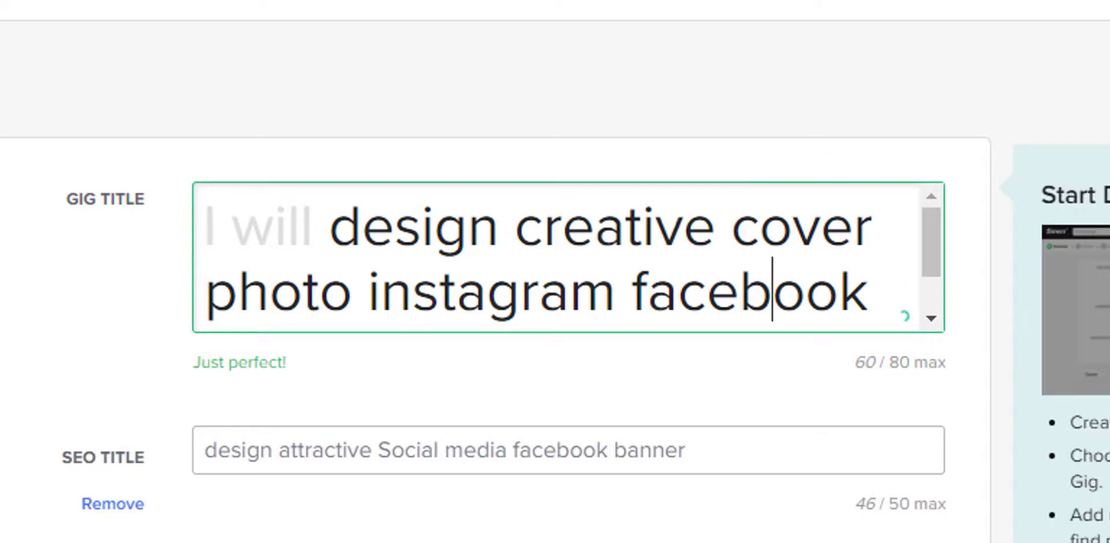
click(261, 376)
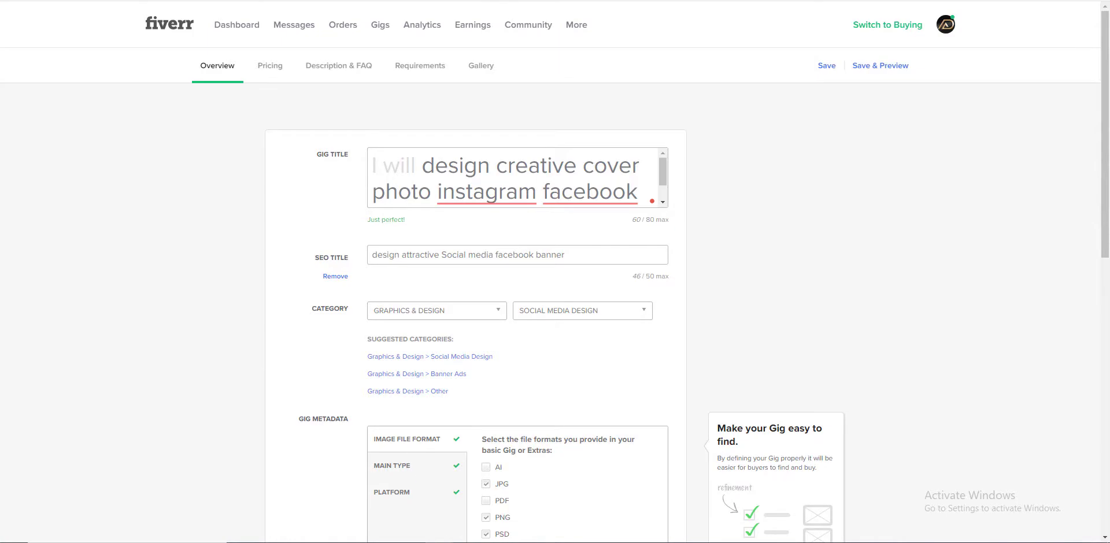
click(498, 509)
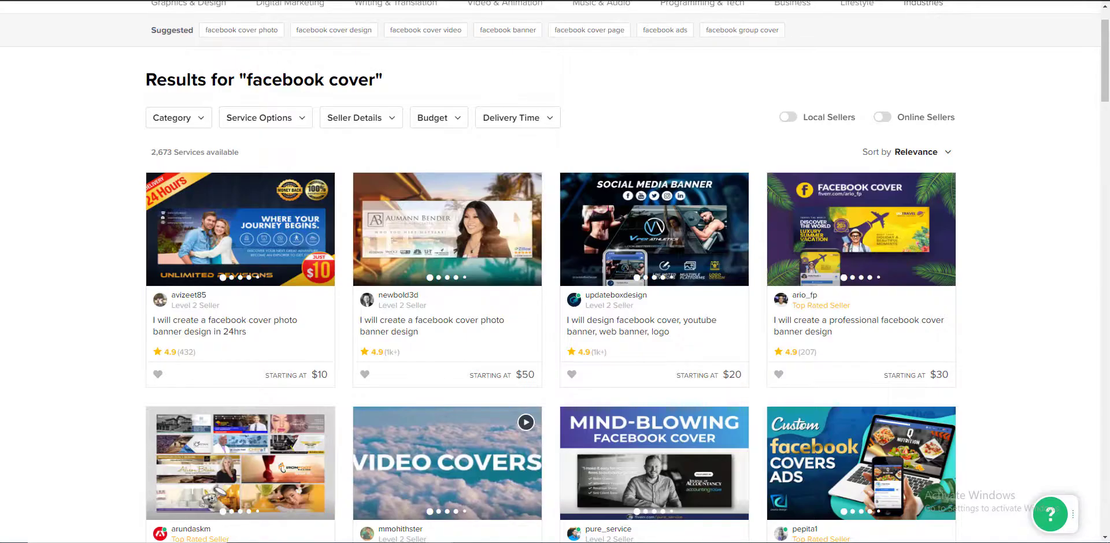
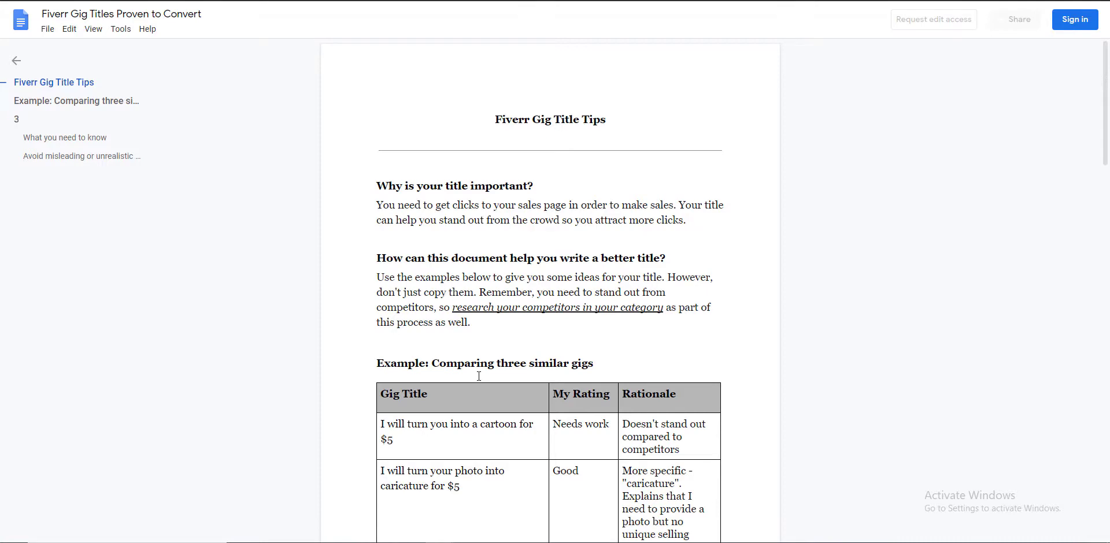
Examine the "I will turn you into a cartoon for $5" title in the three-gig comparison, highlighting its wording.
scroll(501, 392, down, 3)
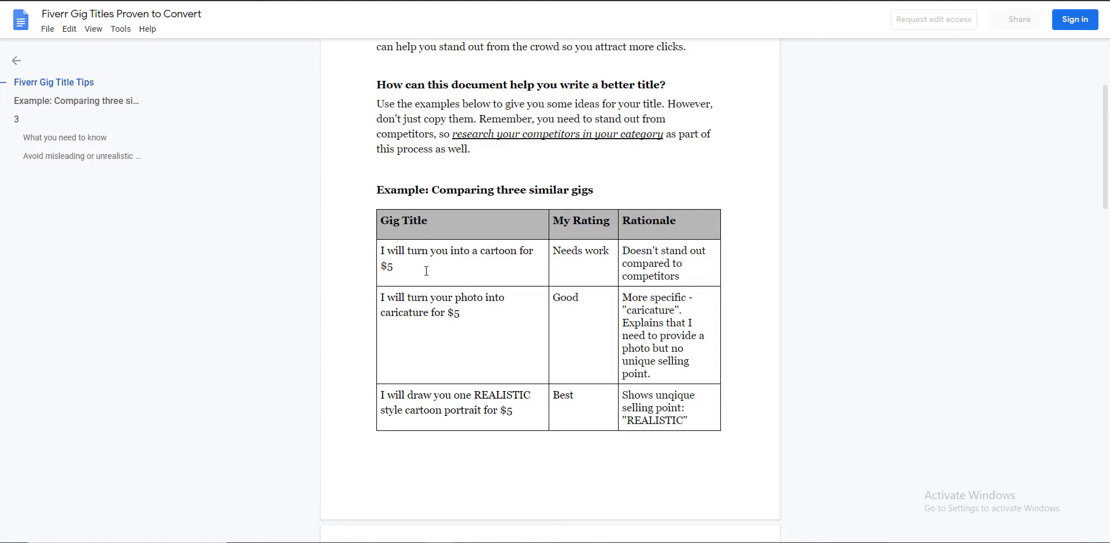
drag(393, 266, 380, 250)
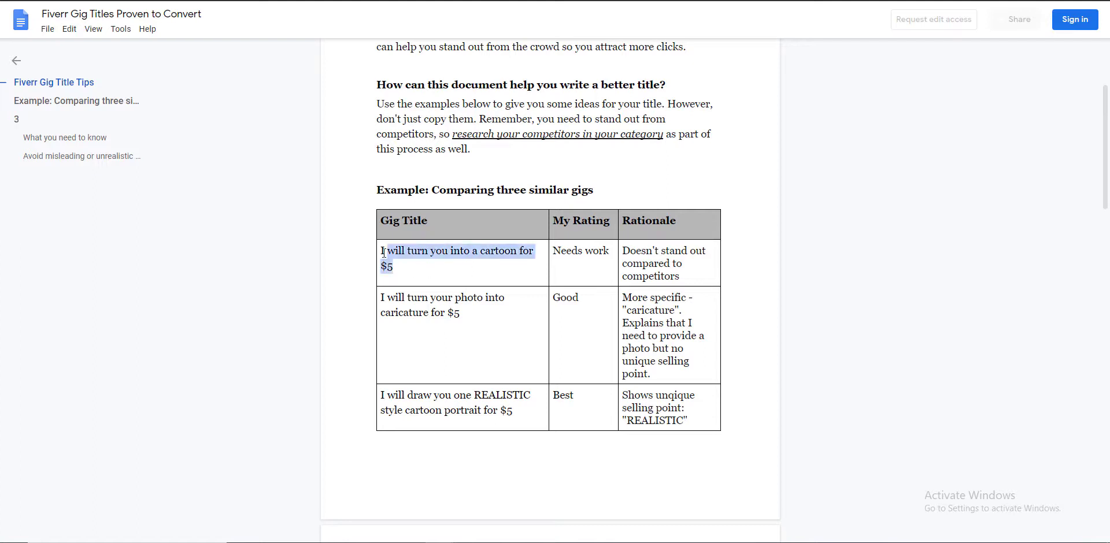
click(402, 270)
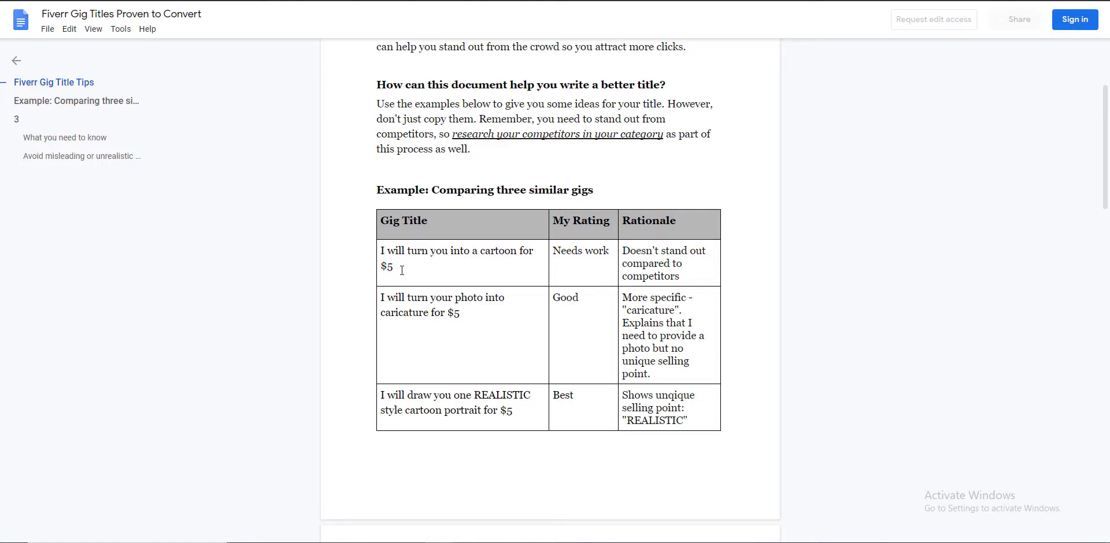
double_click(493, 251)
click(492, 265)
Study the "I will turn your photo into caricature for $5" example, highlighting "caricature", "photo" and the whole title against the cartoon one.
double_click(469, 297)
double_click(413, 314)
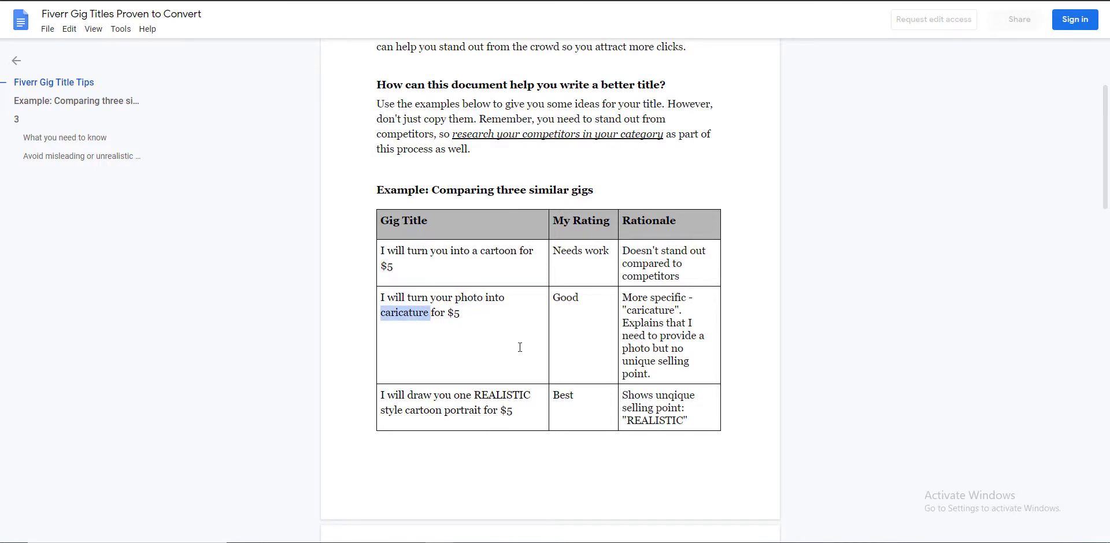
double_click(485, 313)
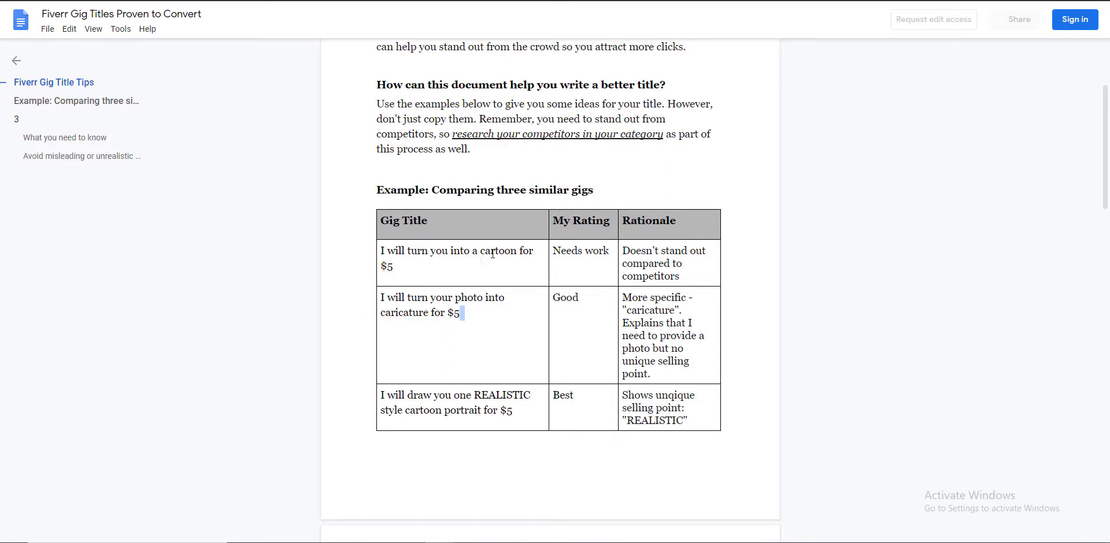
click(479, 319)
scroll(473, 315, down, 2)
scroll(523, 385, up, 2)
drag(465, 313, 373, 302)
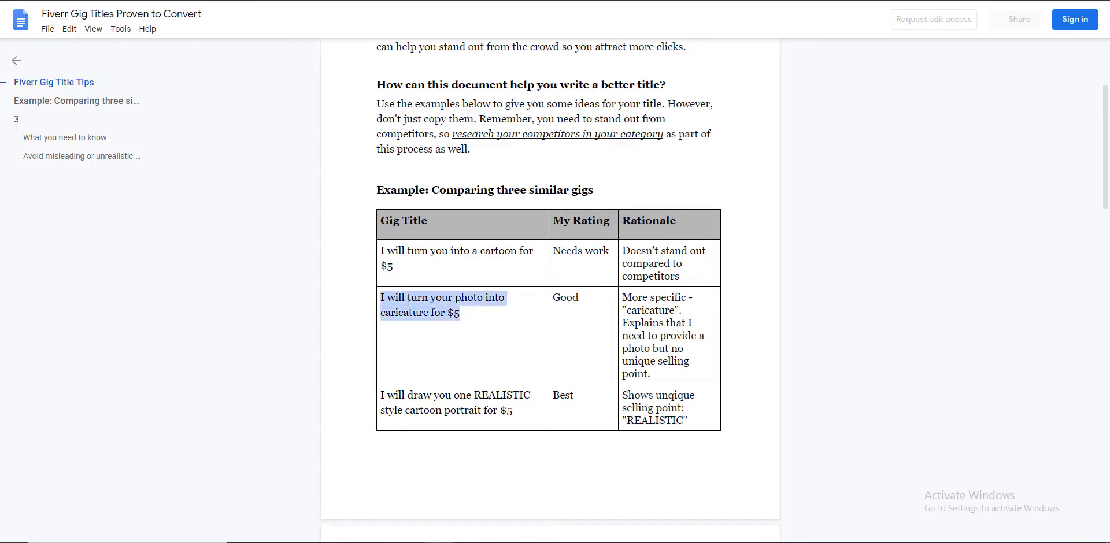
click(467, 341)
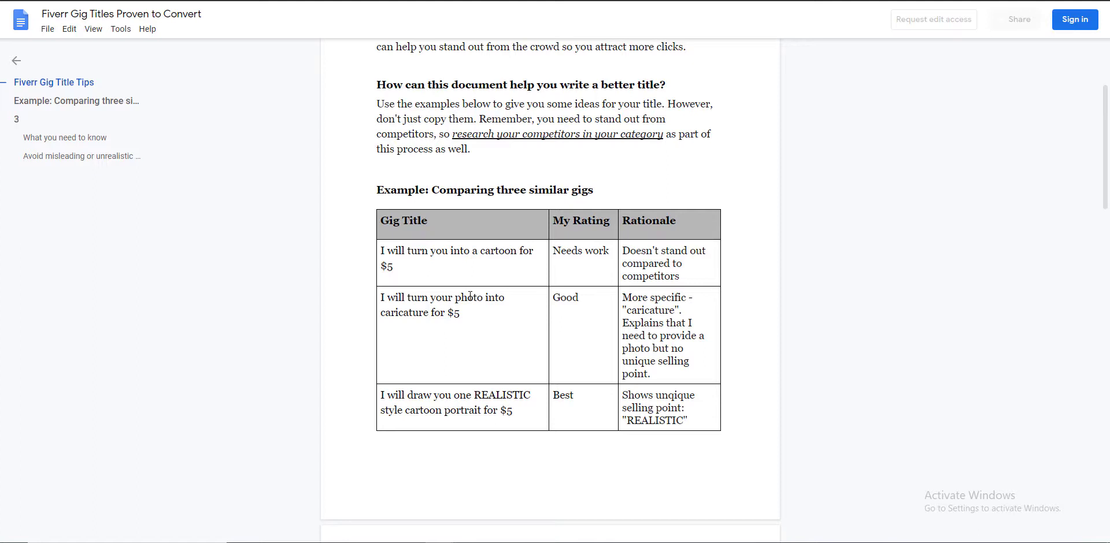
double_click(467, 299)
click(431, 311)
drag(461, 312, 378, 297)
click(451, 365)
Examine the third example title, highlighting the words "cartoon", "portrait" and "REALISTIC".
double_click(411, 410)
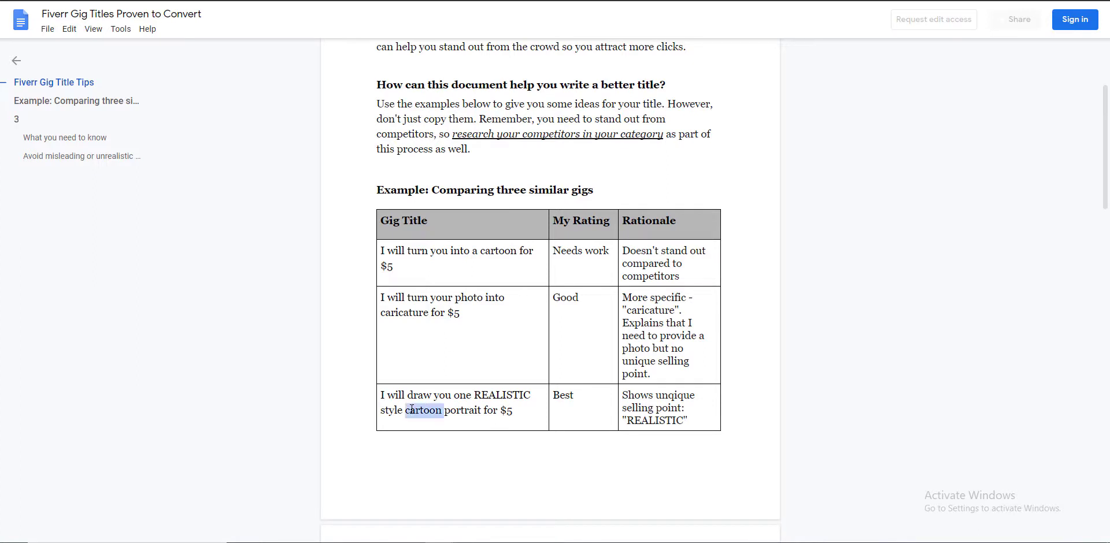
double_click(460, 409)
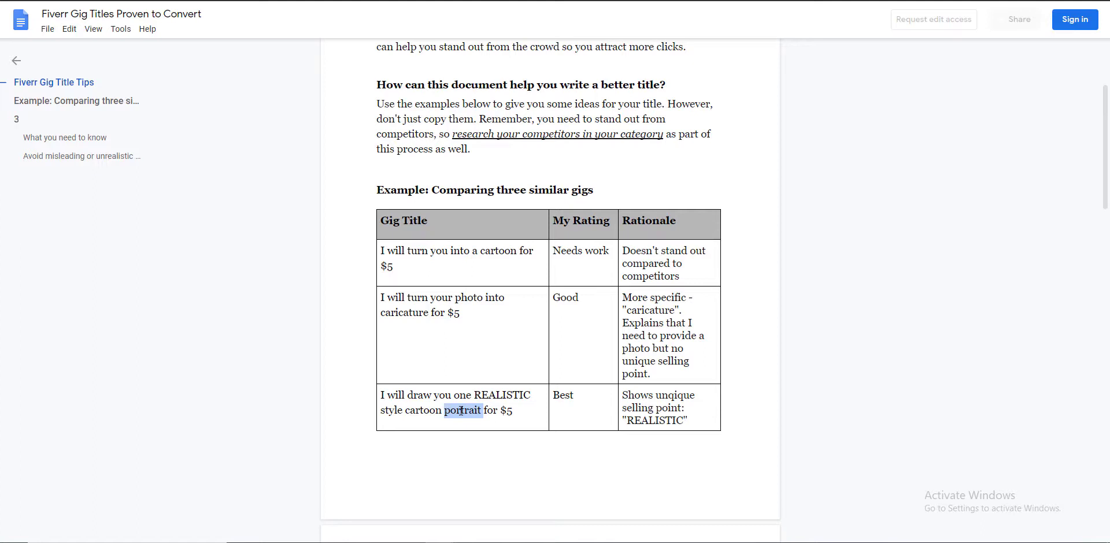
double_click(504, 390)
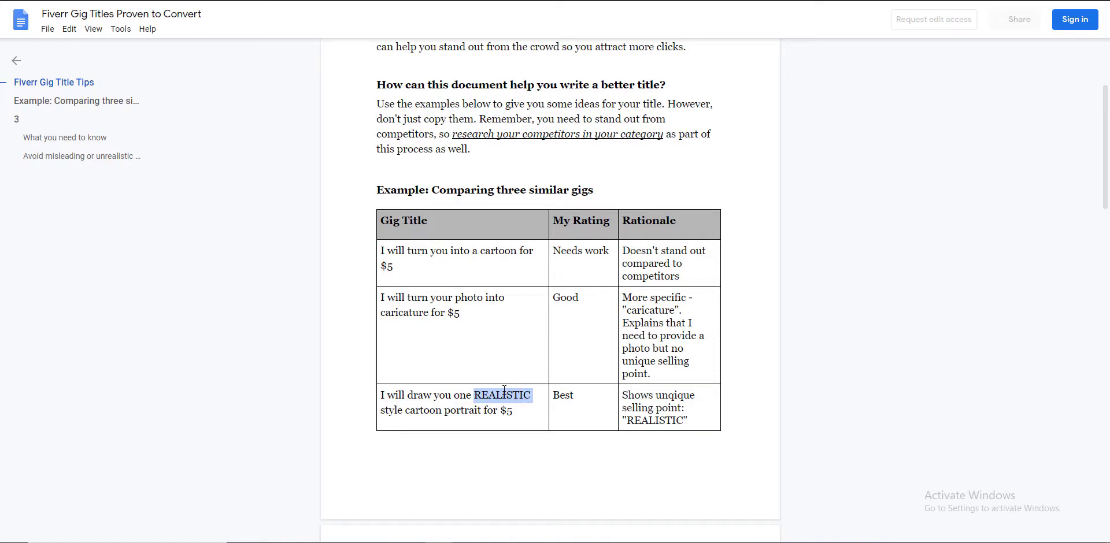
scroll(526, 413, down, 1)
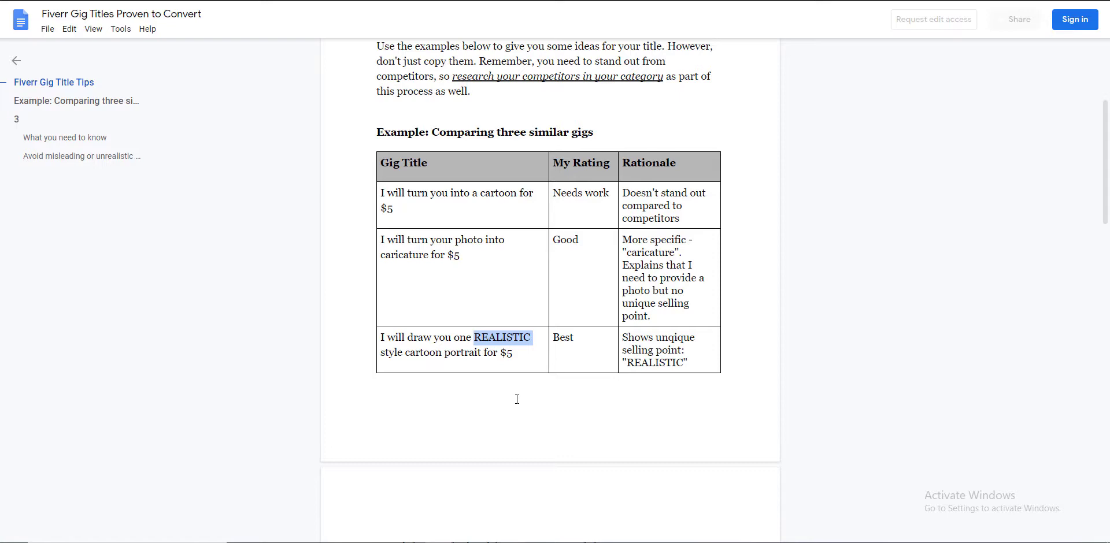
Read the "10 High Rated Gig Titles You Can Model" table, highlighting "retro style" in the poster or flyer title.
scroll(555, 451, down, 6)
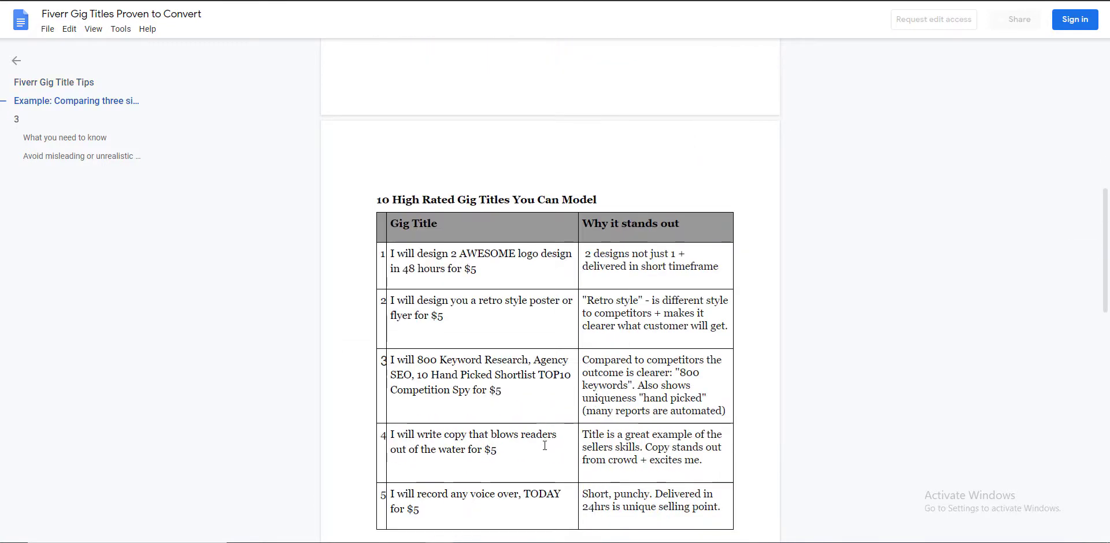
scroll(867, 282, down, 2)
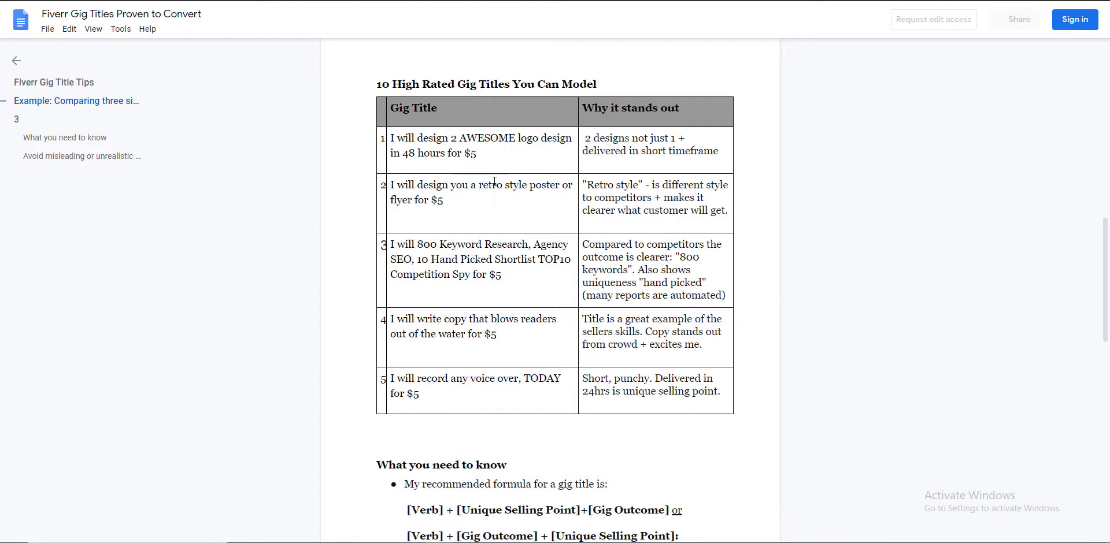
drag(480, 188, 527, 186)
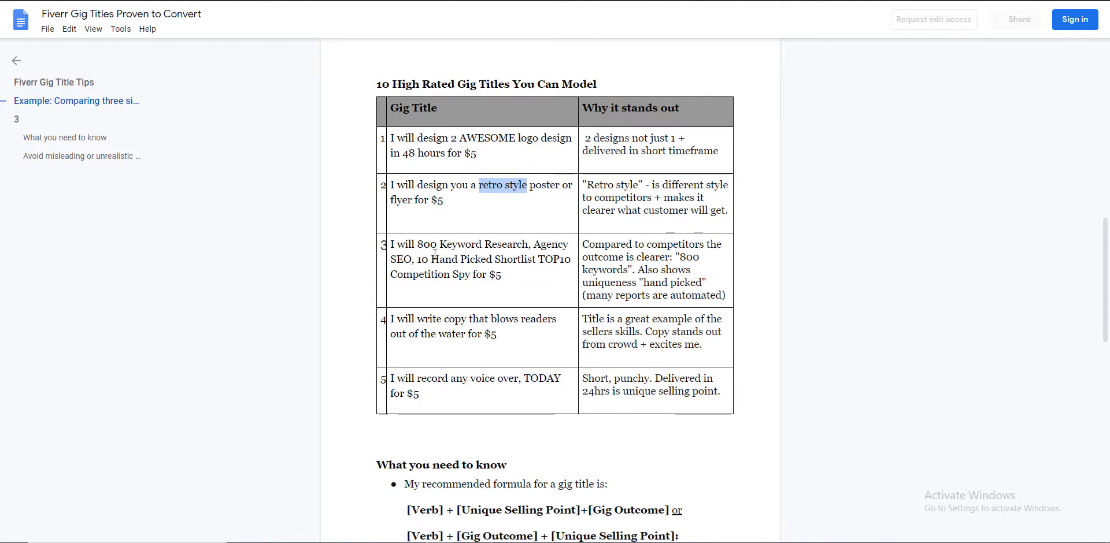
click(540, 258)
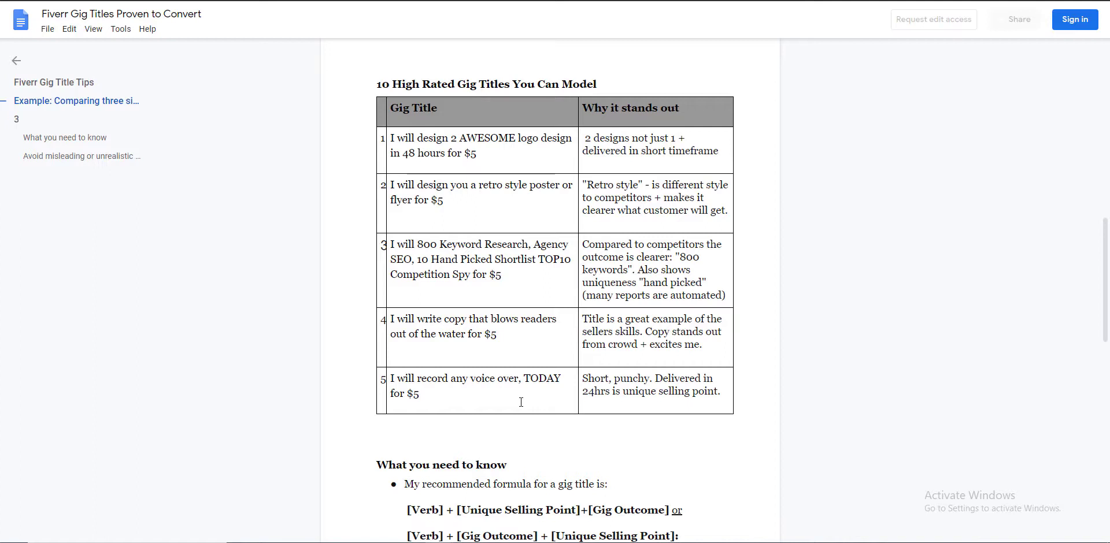
Study the two recommended gig title formulas under "What you need to know", highlighting "Unique Selling Point" and "Gig Outcome".
scroll(521, 399, down, 3)
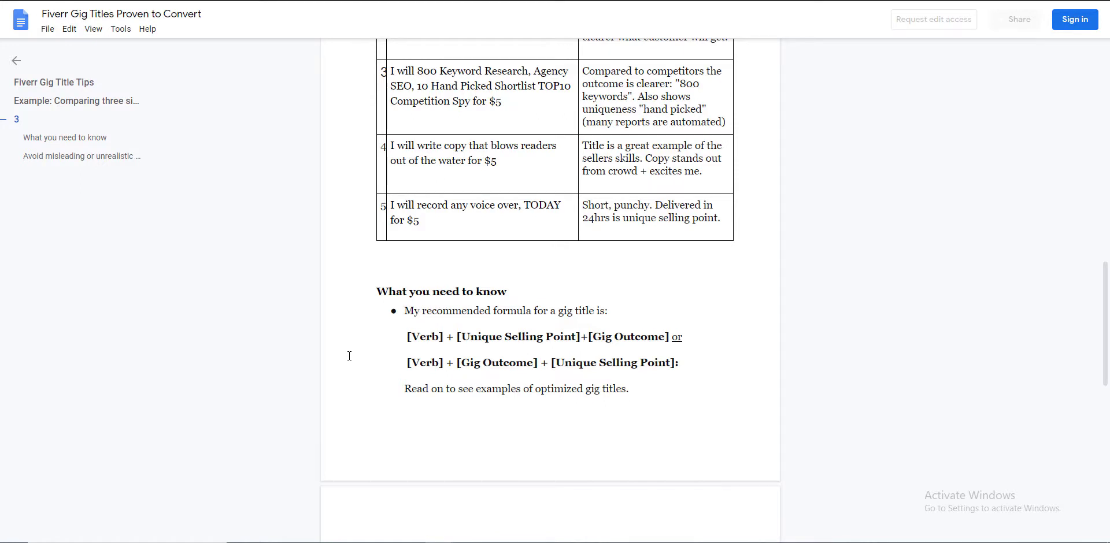
scroll(349, 356, down, 2)
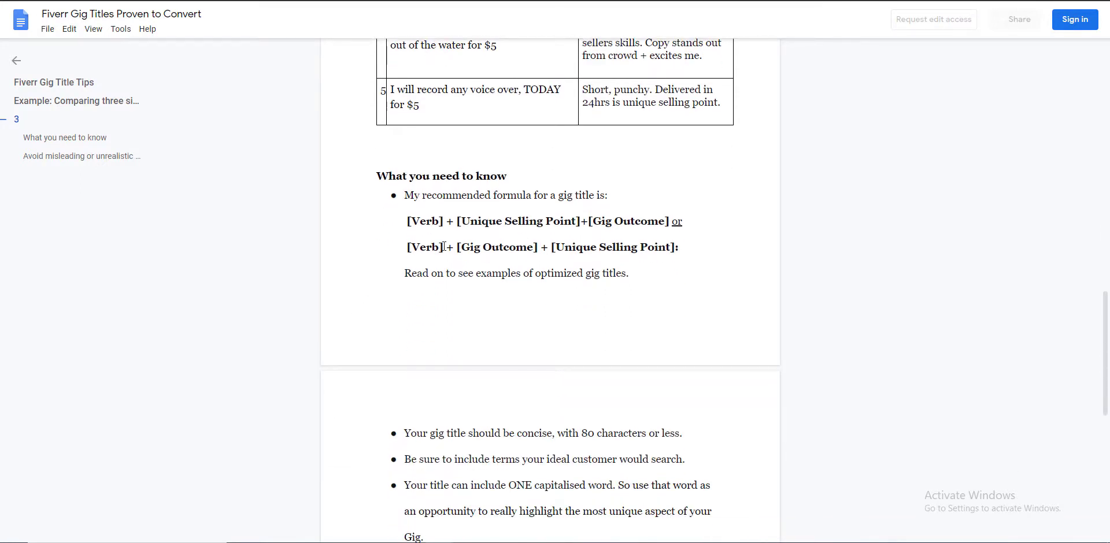
scroll(446, 253, down, 1)
scroll(453, 291, up, 1)
scroll(463, 288, up, 3)
scroll(496, 292, down, 2)
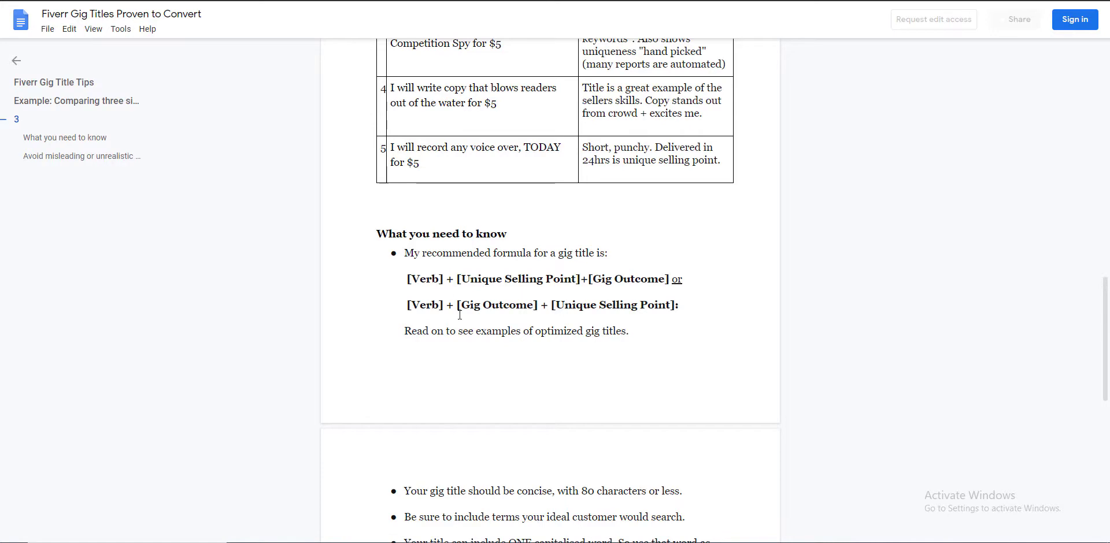
scroll(460, 315, up, 2)
scroll(466, 307, down, 1)
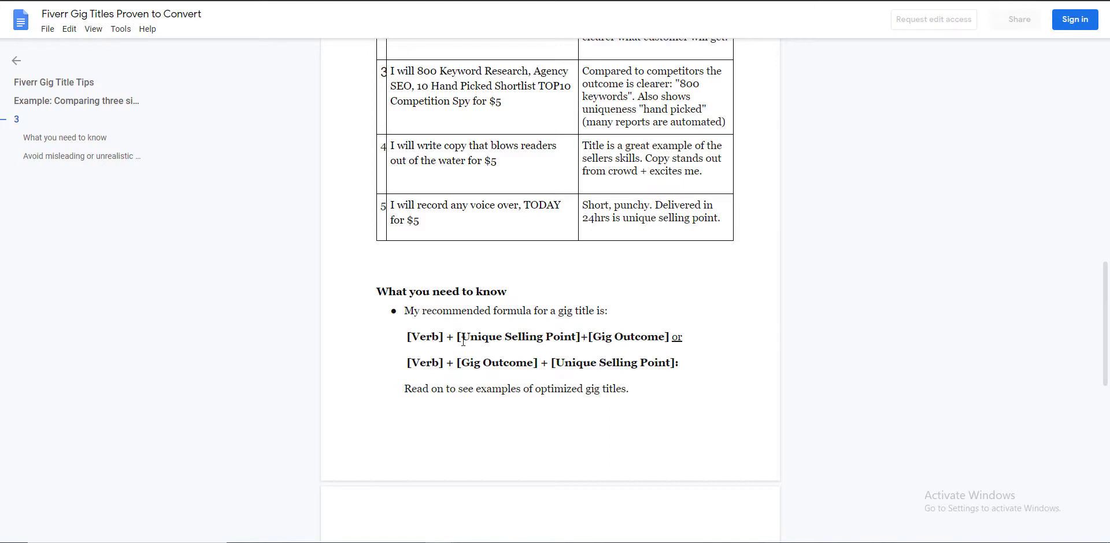
drag(463, 342, 583, 344)
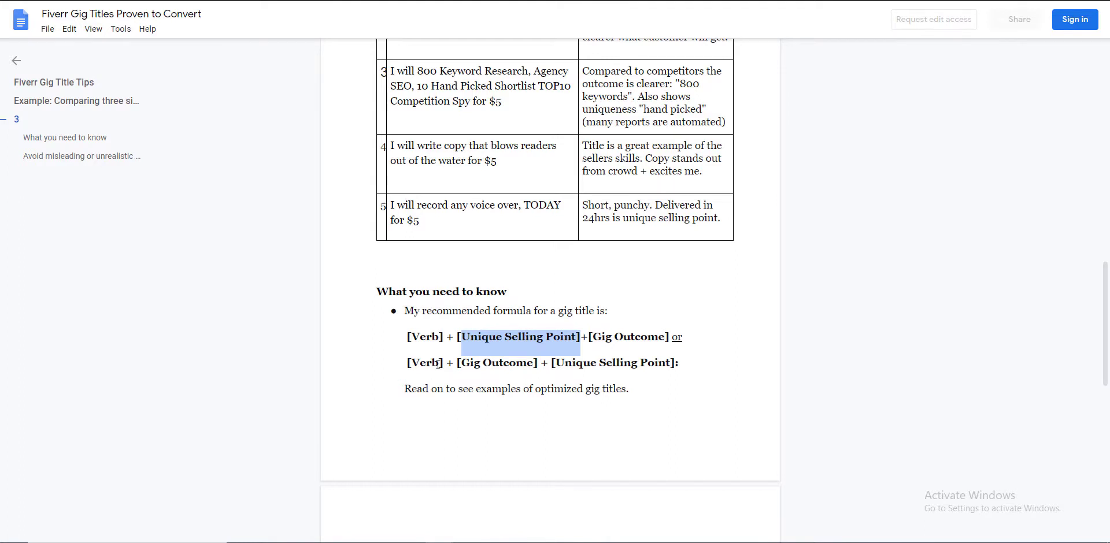
scroll(438, 368, down, 1)
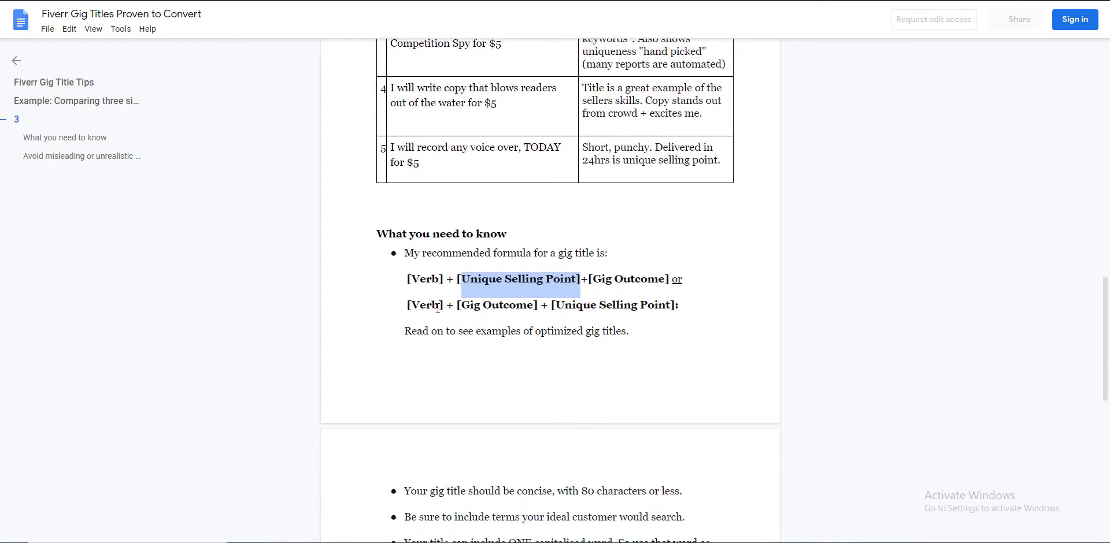
drag(462, 305, 535, 300)
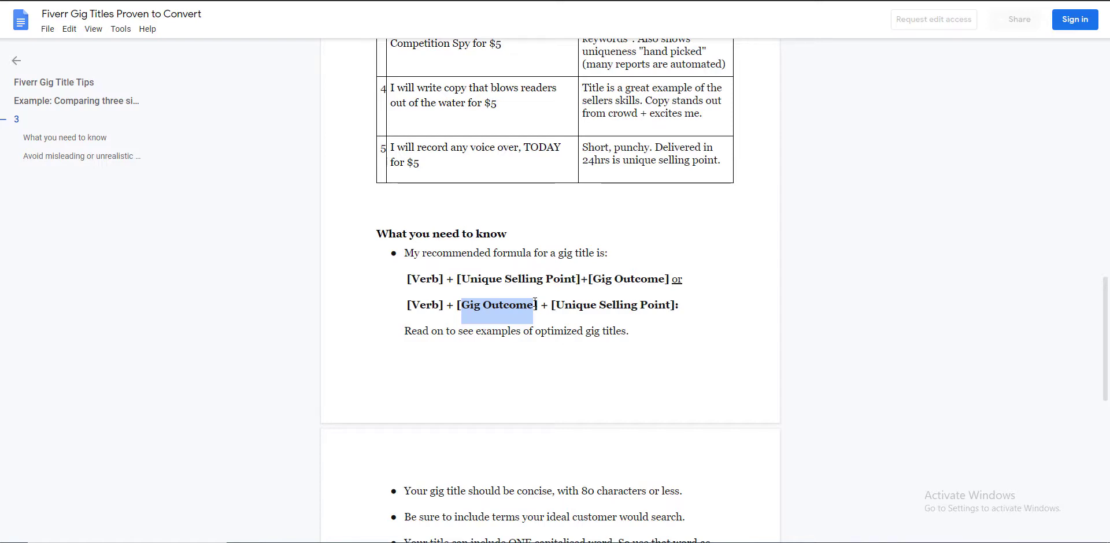
scroll(589, 443, up, 3)
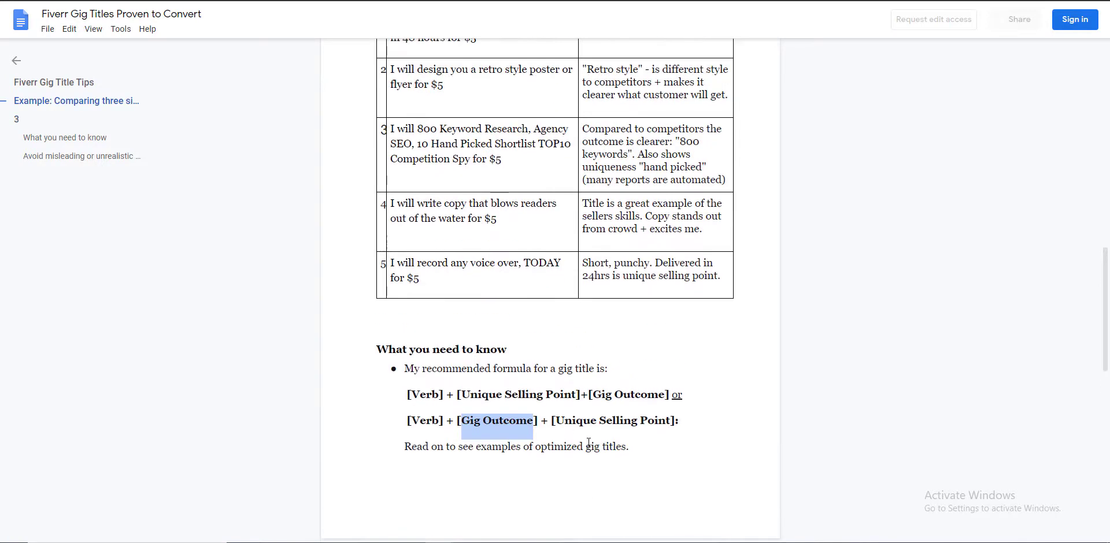
scroll(589, 443, down, 3)
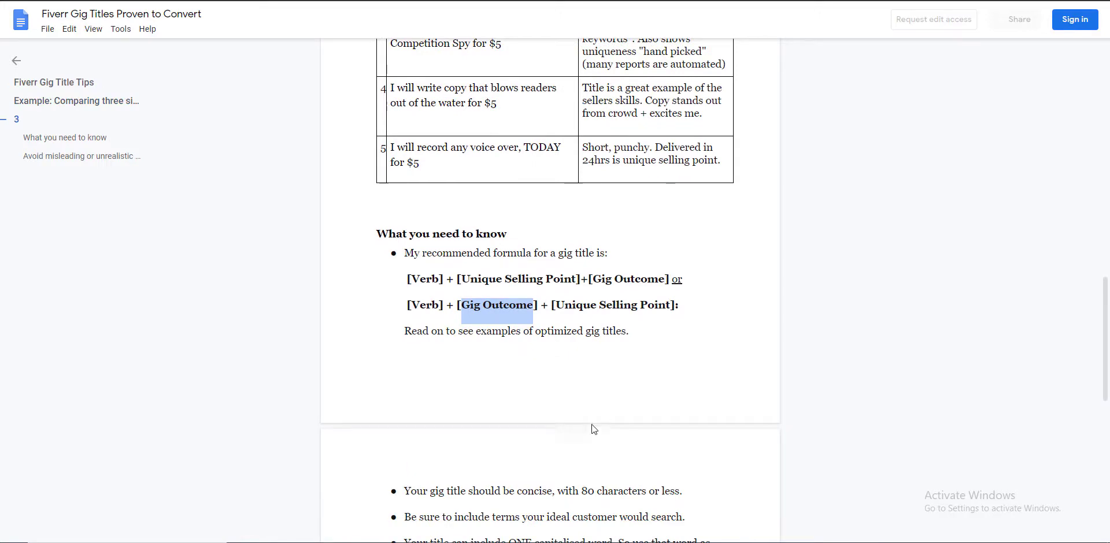
Read the bulleted title-writing rules on the last page and compare them with the gig title in the Fiverr gig editor.
scroll(590, 425, down, 4)
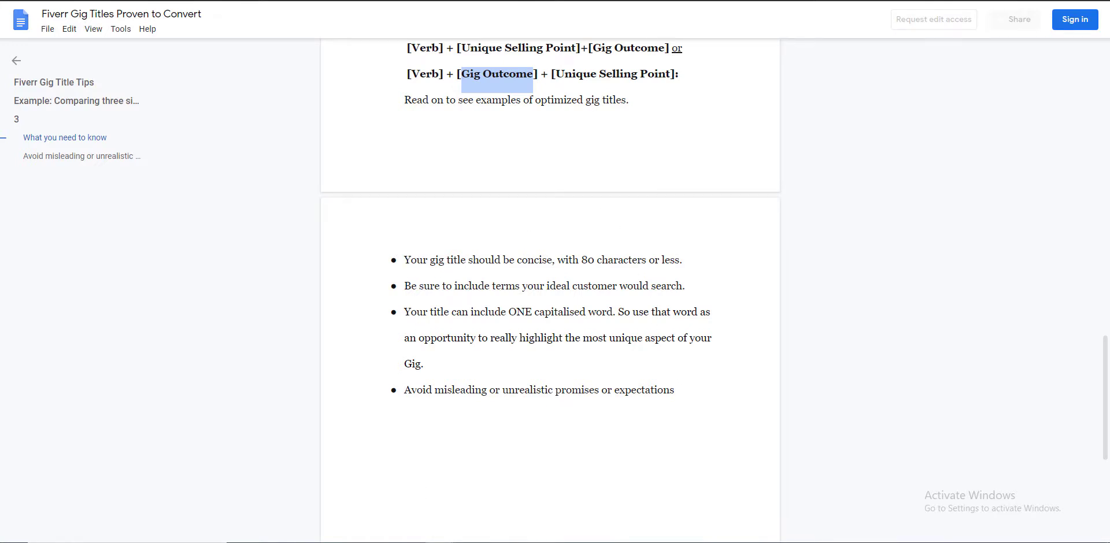
click(387, 504)
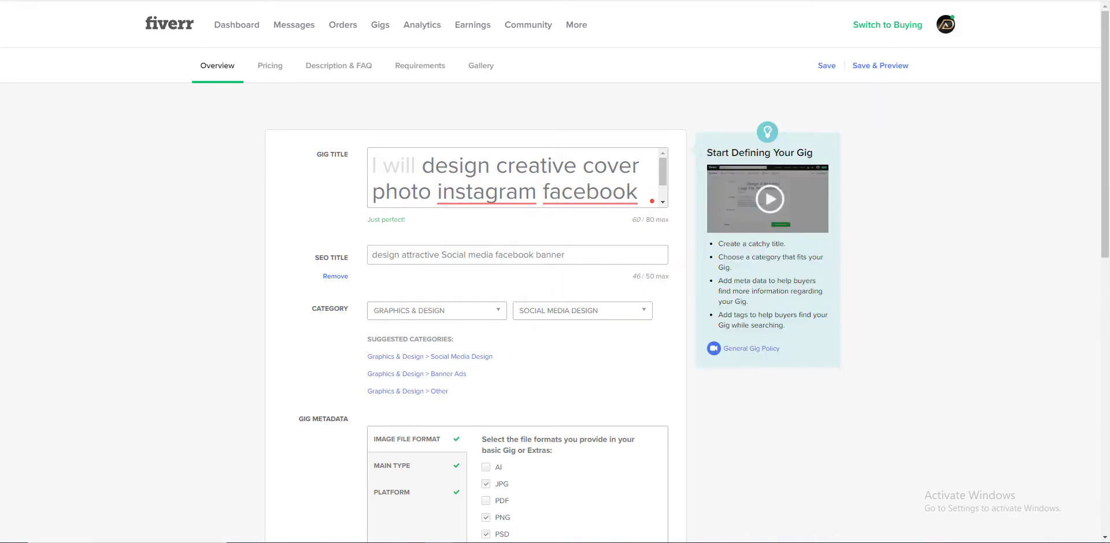
key(alt+Tab)
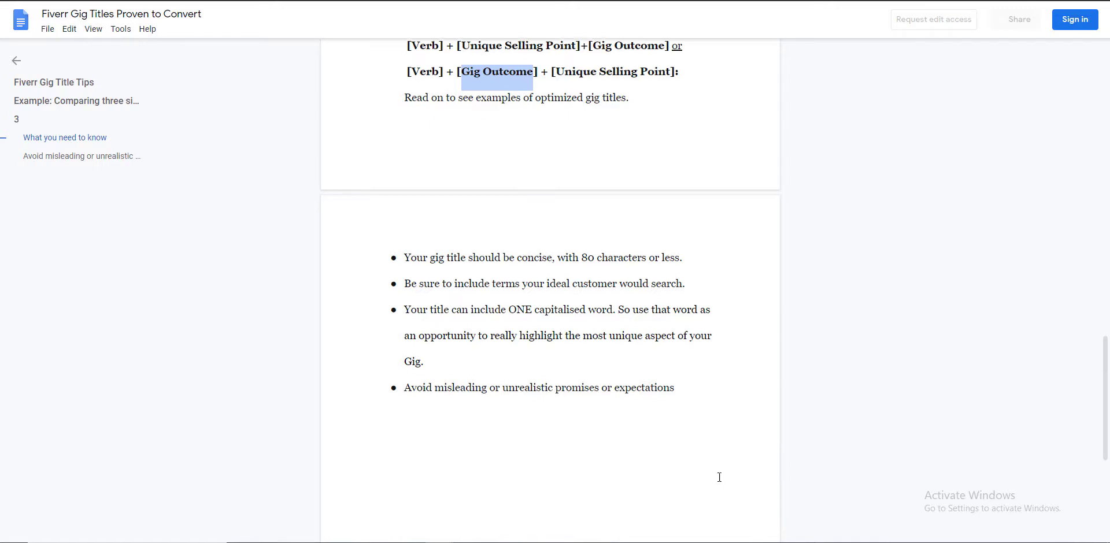
scroll(718, 476, down, 2)
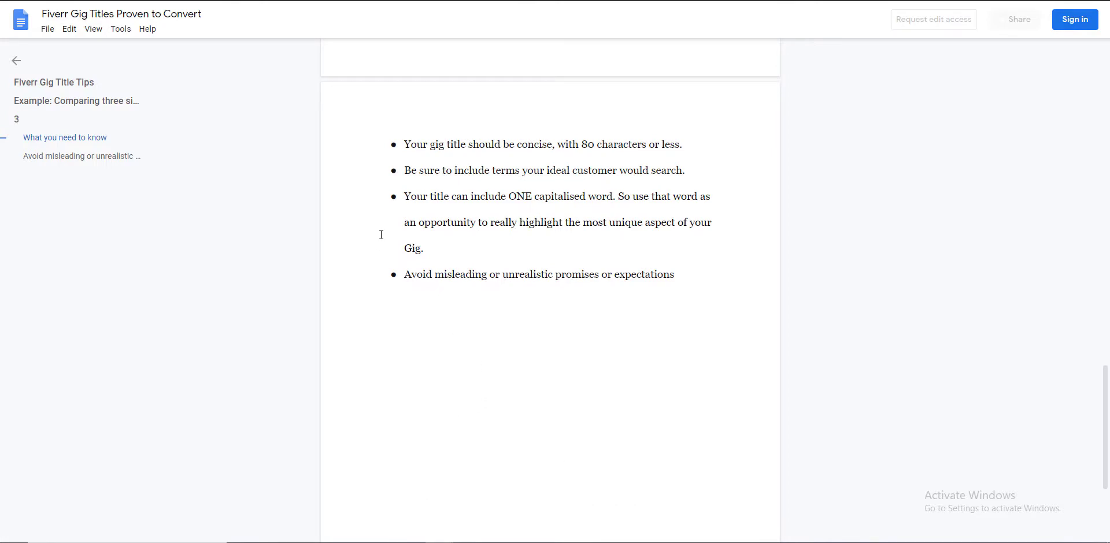
scroll(684, 383, up, 2)
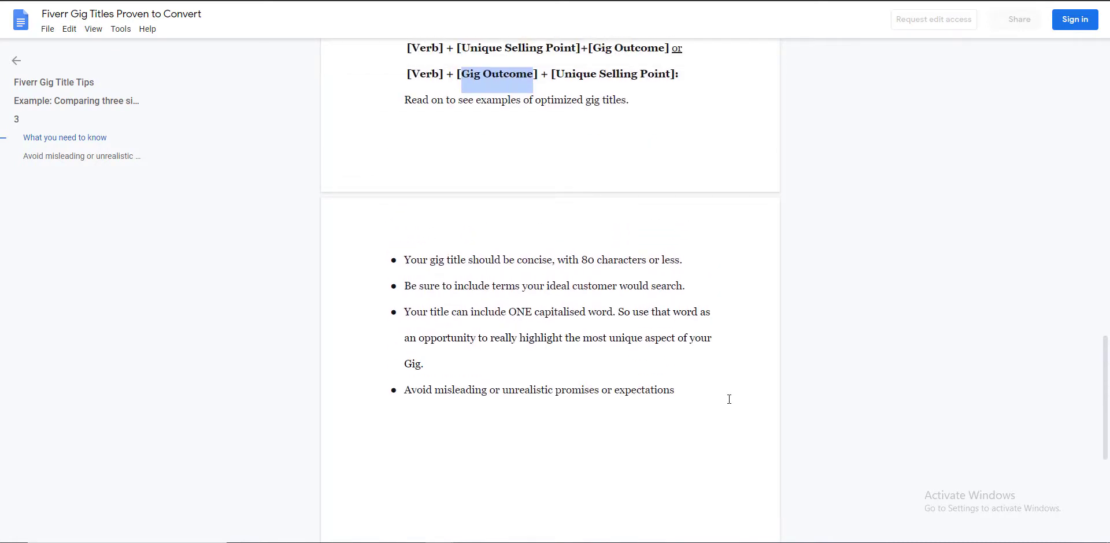
Review the three-gig comparison and the high rated gig titles table once more.
scroll(715, 416, up, 15)
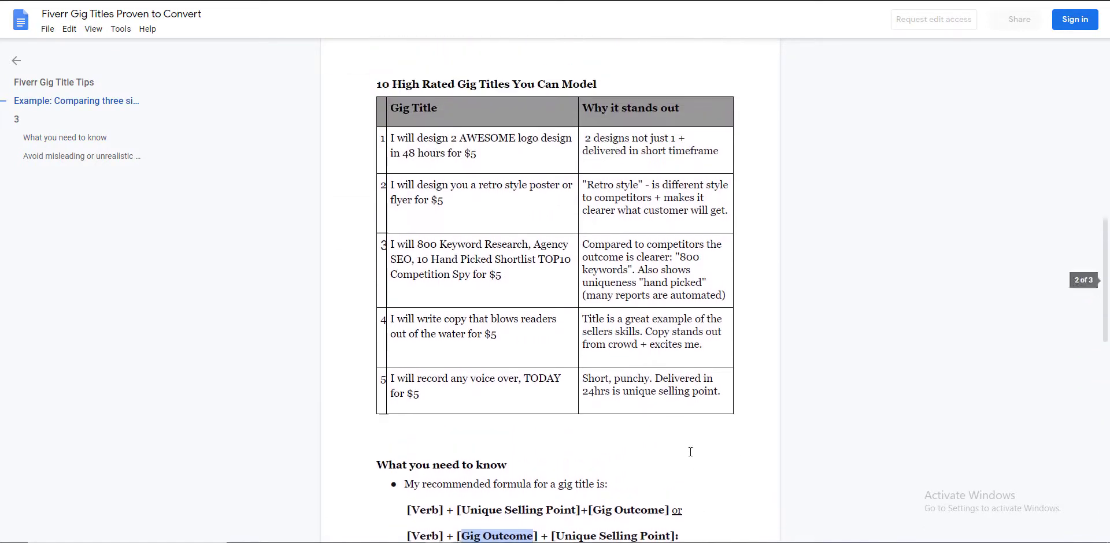
scroll(686, 459, up, 4)
scroll(680, 475, down, 2)
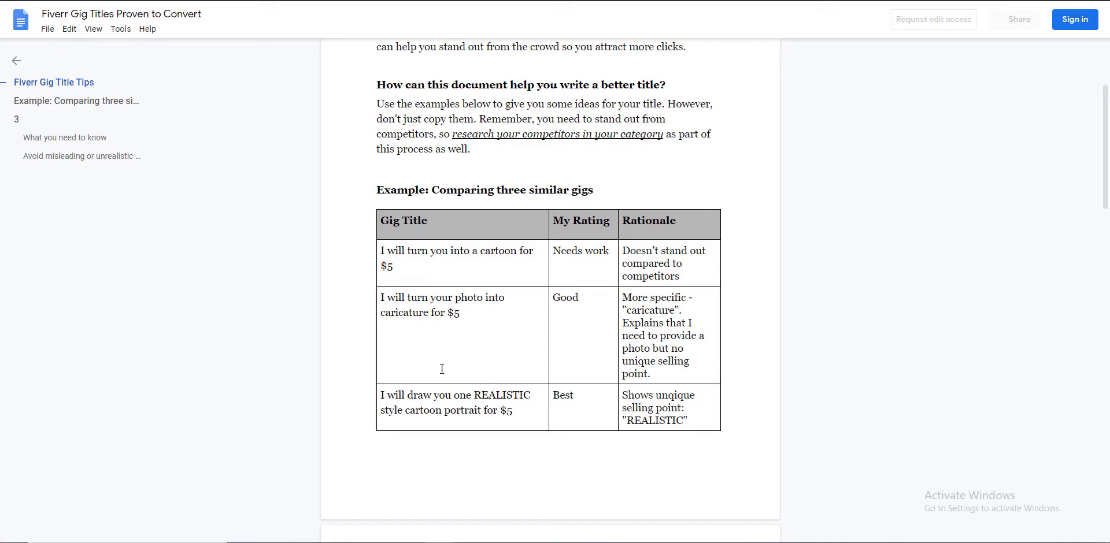
scroll(459, 362, down, 3)
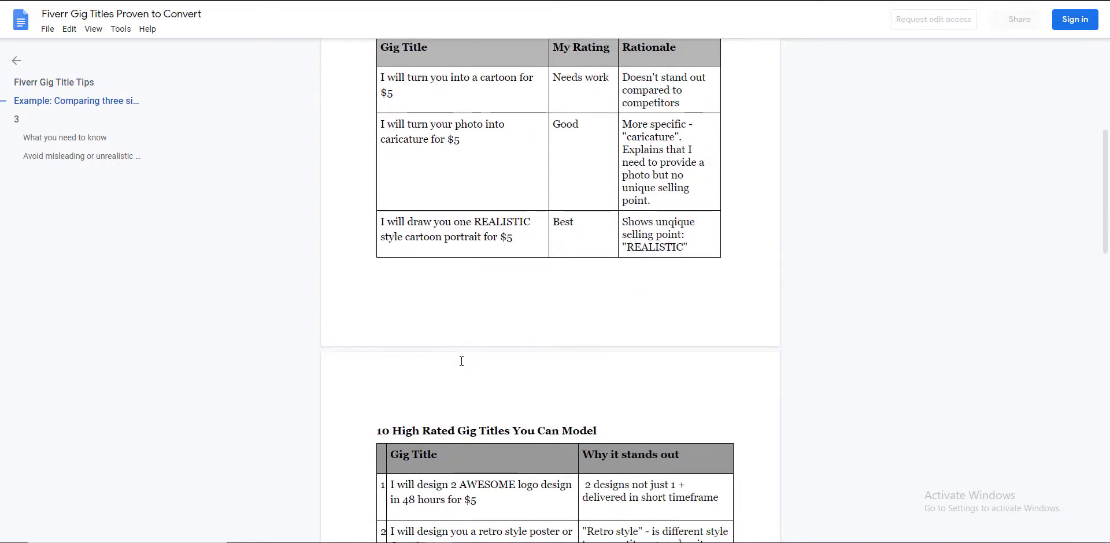
scroll(462, 364, down, 1)
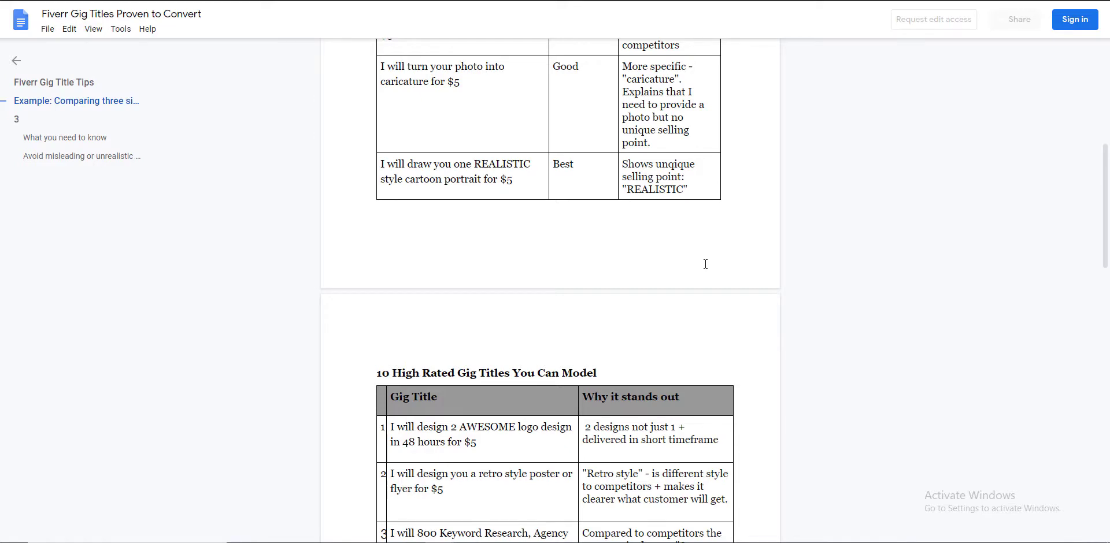
scroll(706, 264, down, 6)
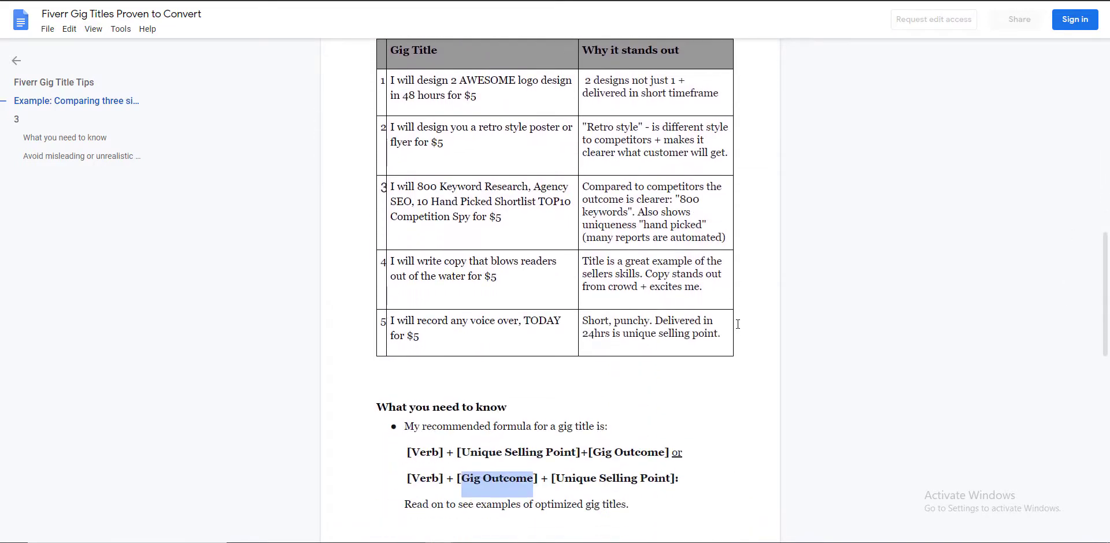
scroll(740, 318, up, 7)
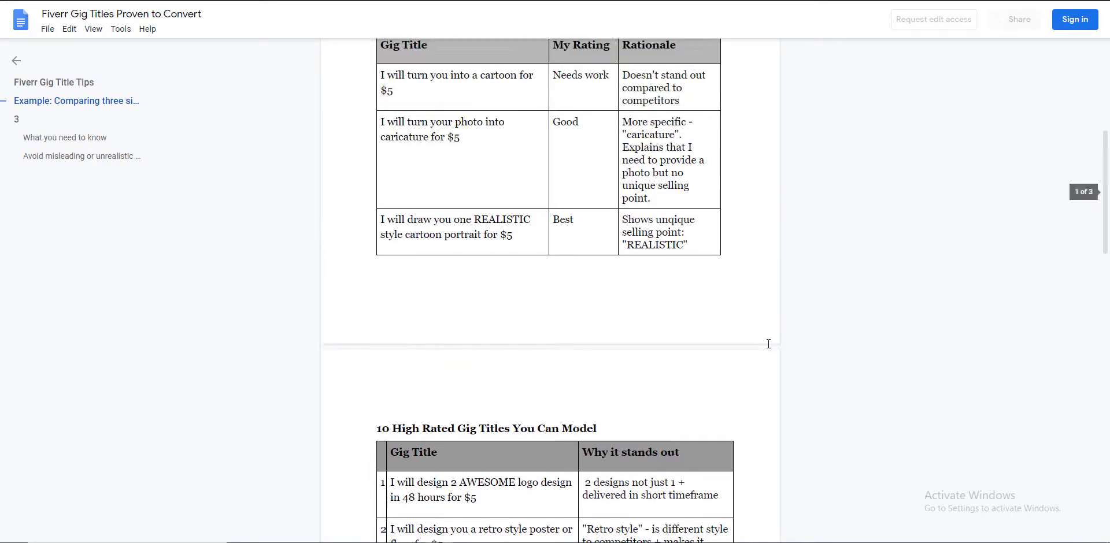
Reread the title tips document from the introduction through the example tables to the recommended gig title formulas.
scroll(768, 343, up, 3)
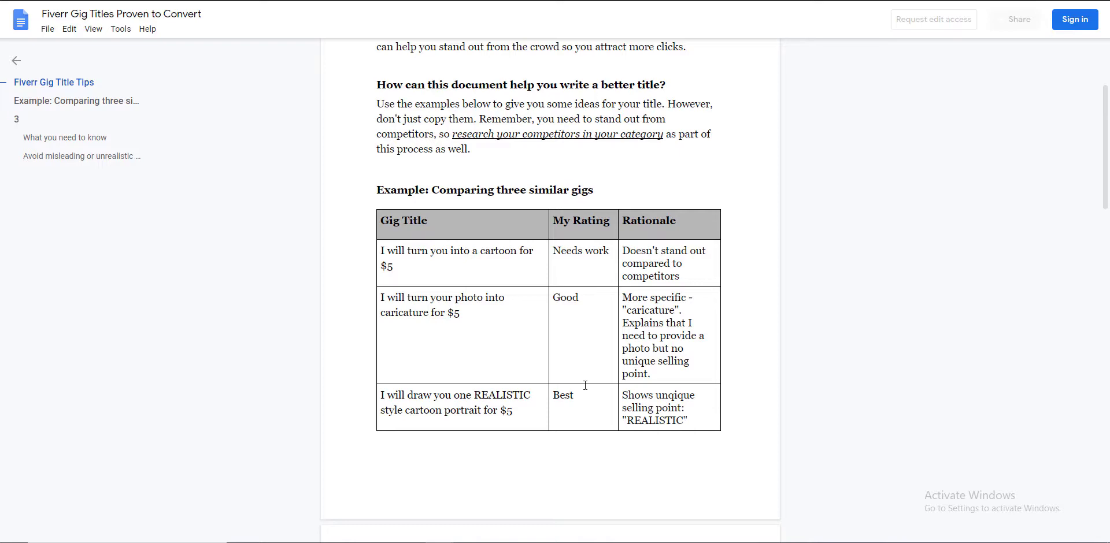
scroll(585, 386, up, 3)
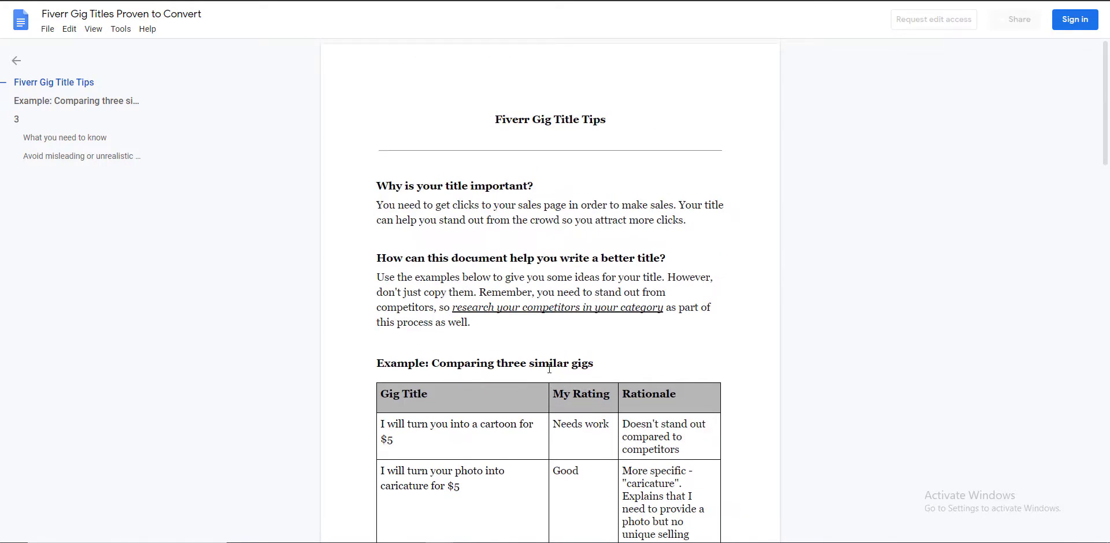
scroll(558, 360, down, 5)
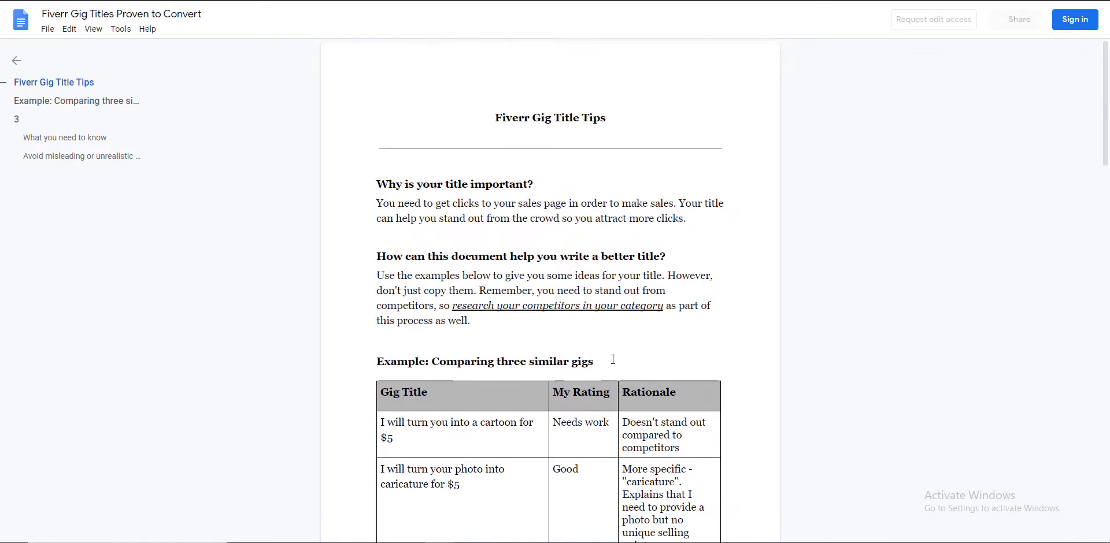
scroll(550, 428, down, 6)
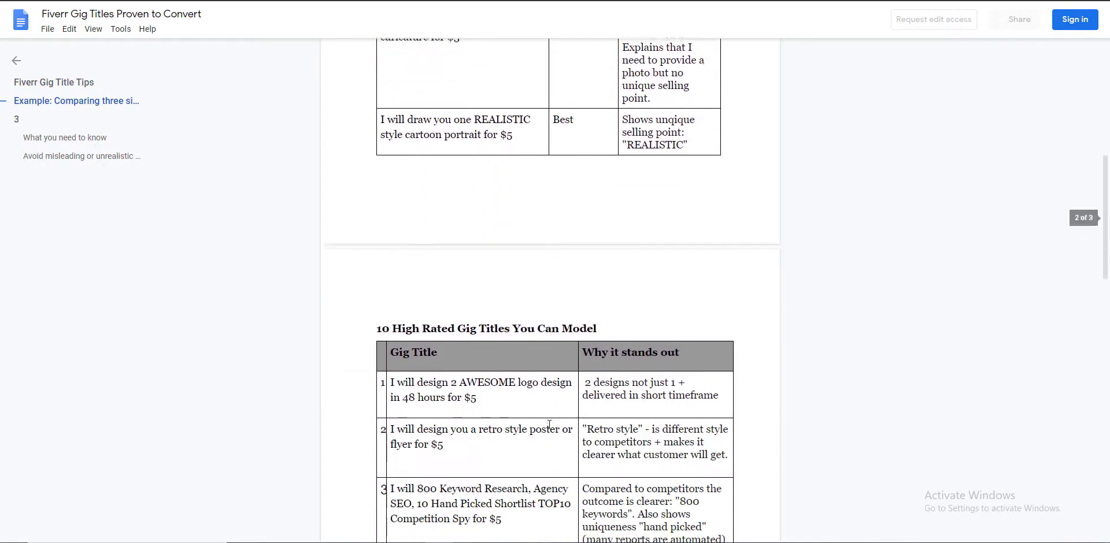
scroll(530, 404, down, 1)
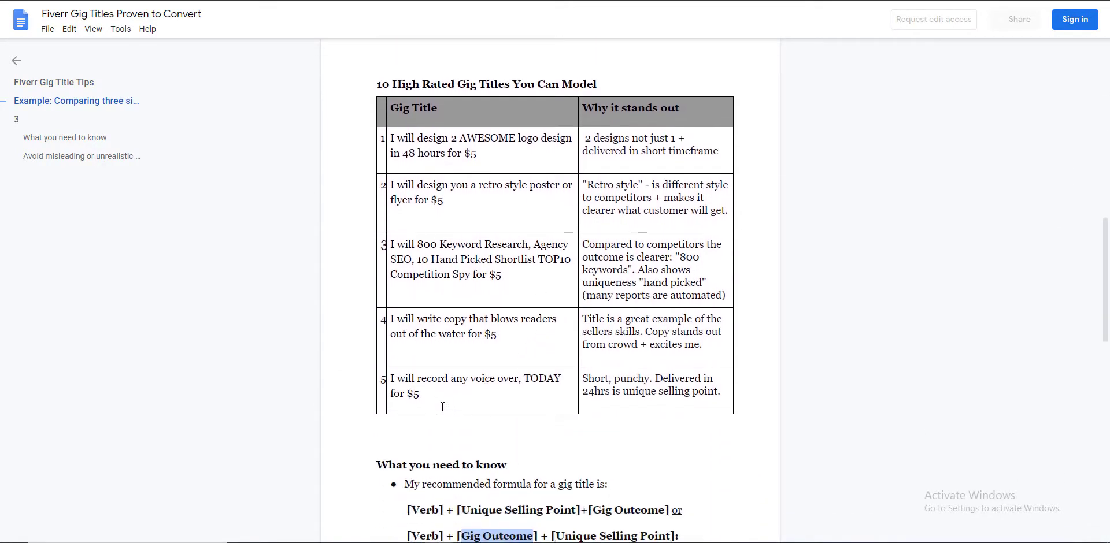
scroll(444, 405, down, 3)
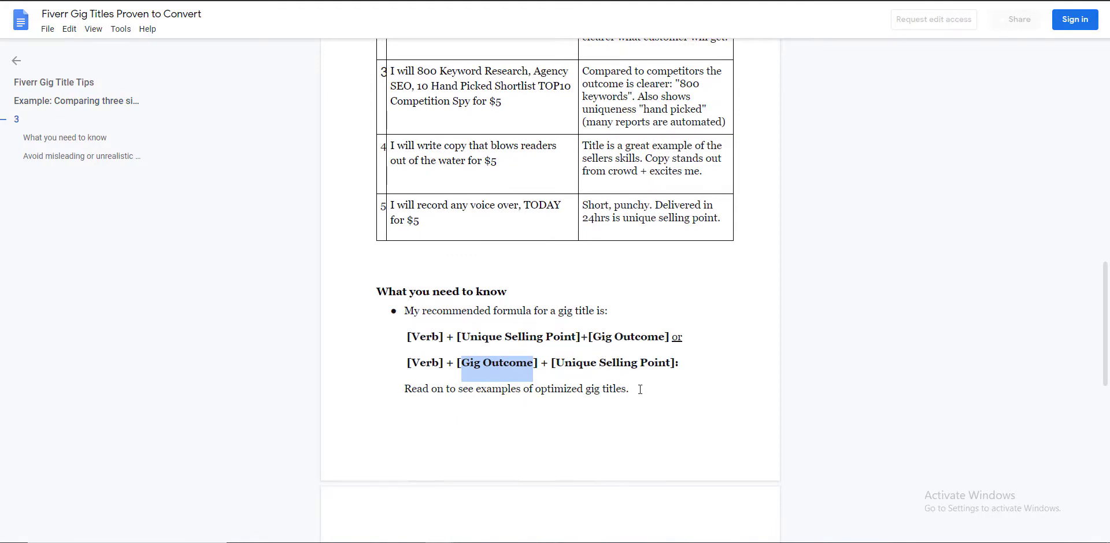
scroll(642, 389, down, 5)
scroll(479, 434, up, 4)
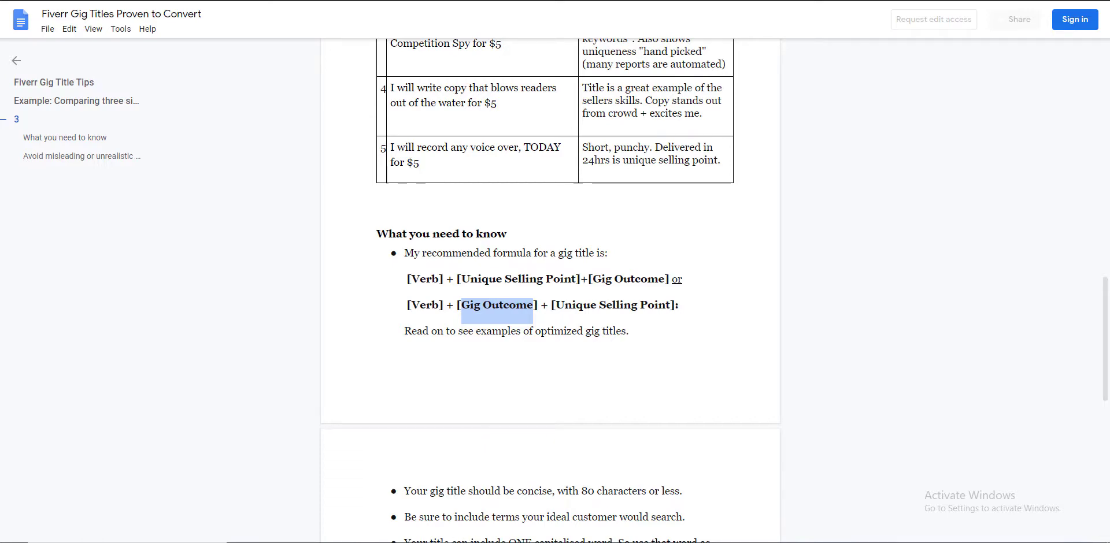
In the Fiverr gig editor, correct the gig title's spelling by capitalising "Facebook" and "Instagram".
click(376, 500)
click(424, 167)
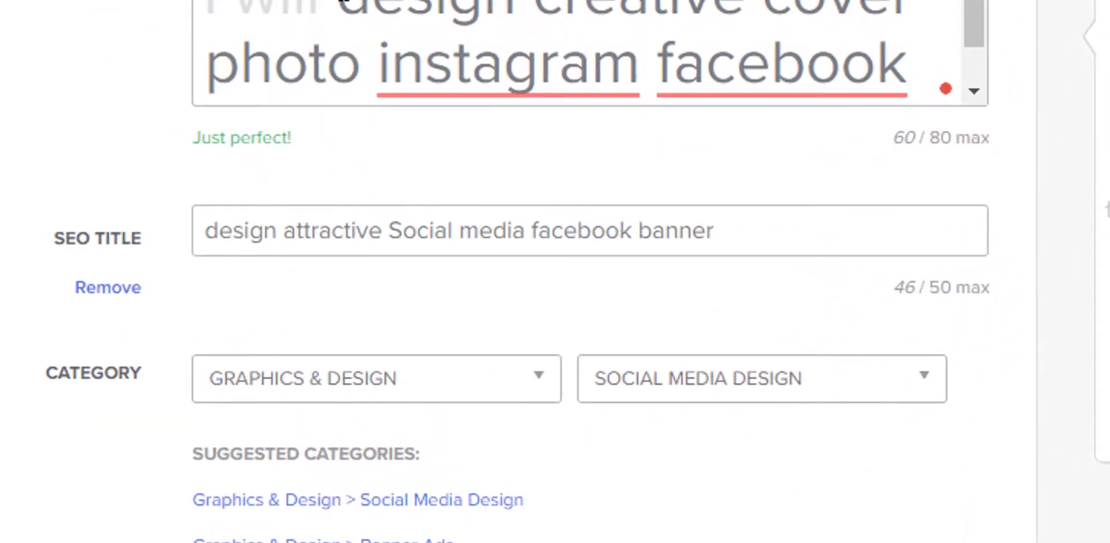
scroll(729, 34, down, 1)
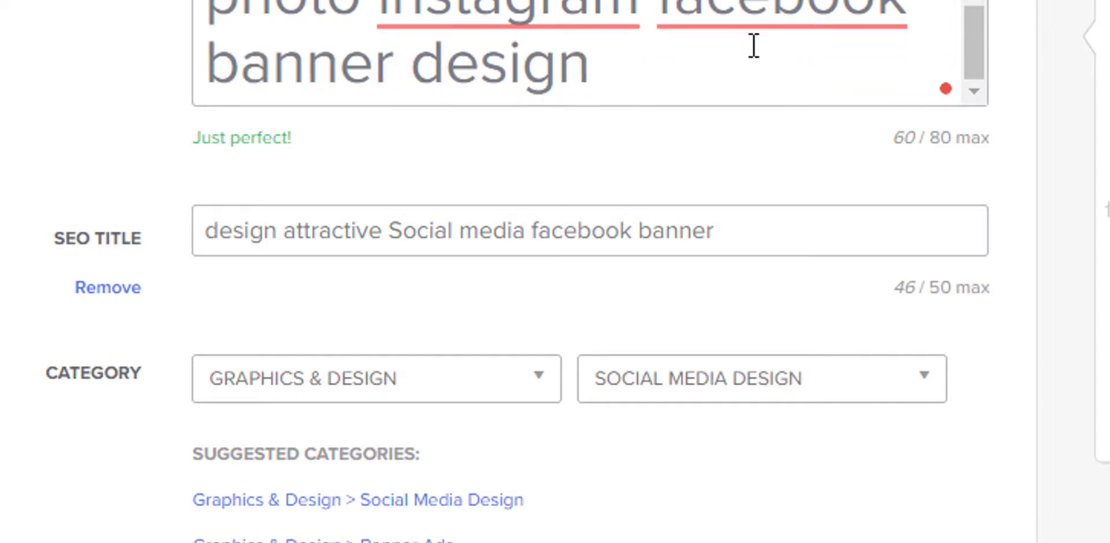
mouse_move(756, 44)
click(694, 121)
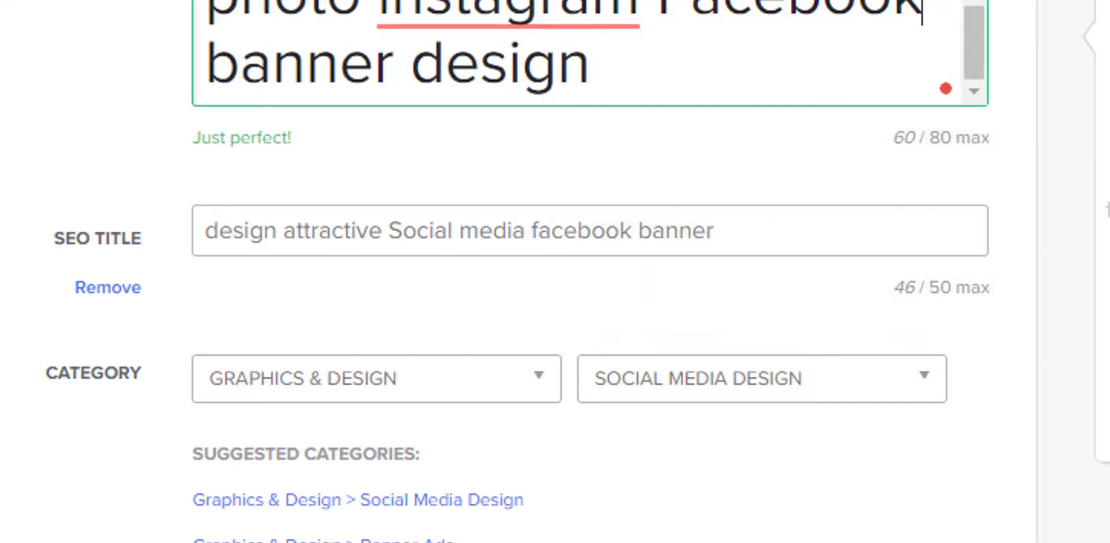
mouse_move(503, 12)
click(508, 114)
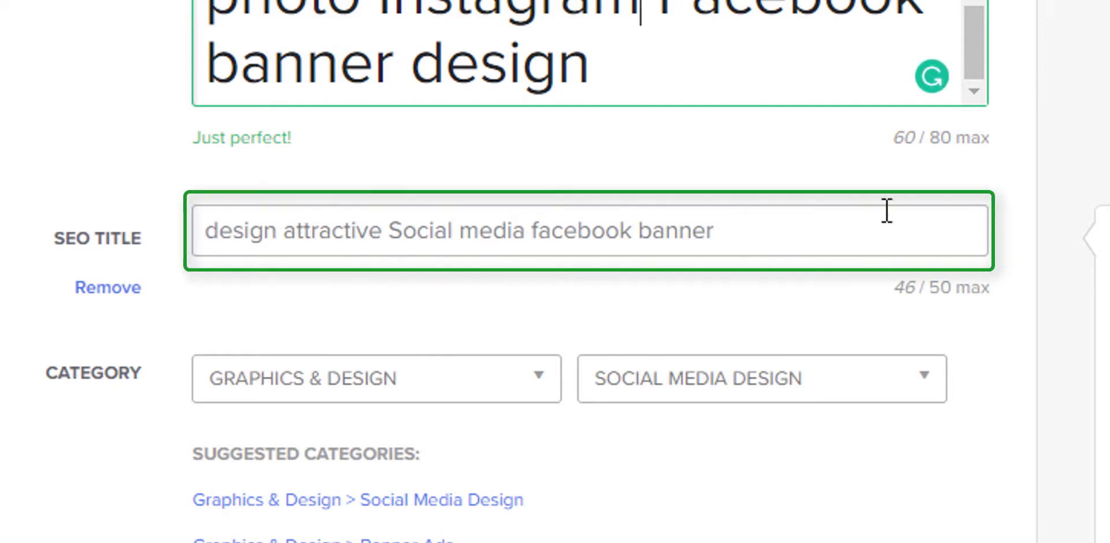
click(848, 314)
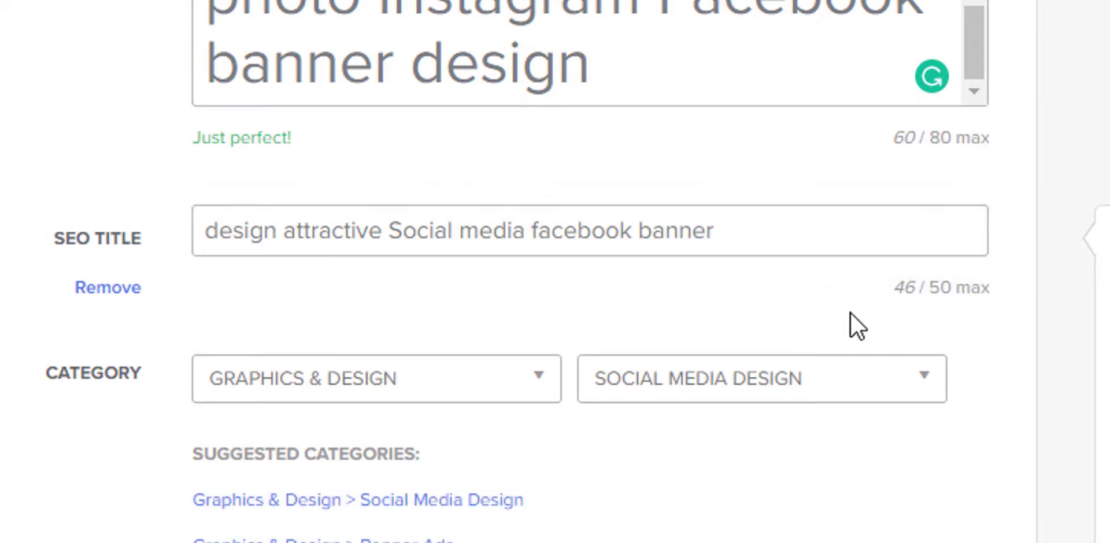
Test the gig title's length rating by appending "111" to the title, and remove the added digits.
scroll(815, 329, up, 1)
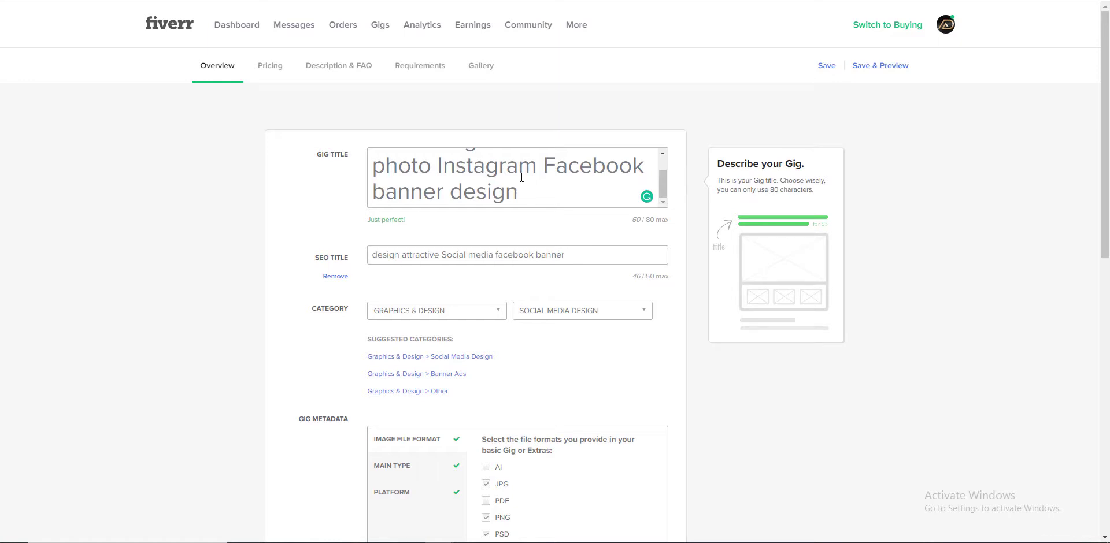
scroll(516, 185, up, 1)
scroll(515, 185, down, 1)
scroll(526, 208, down, 1)
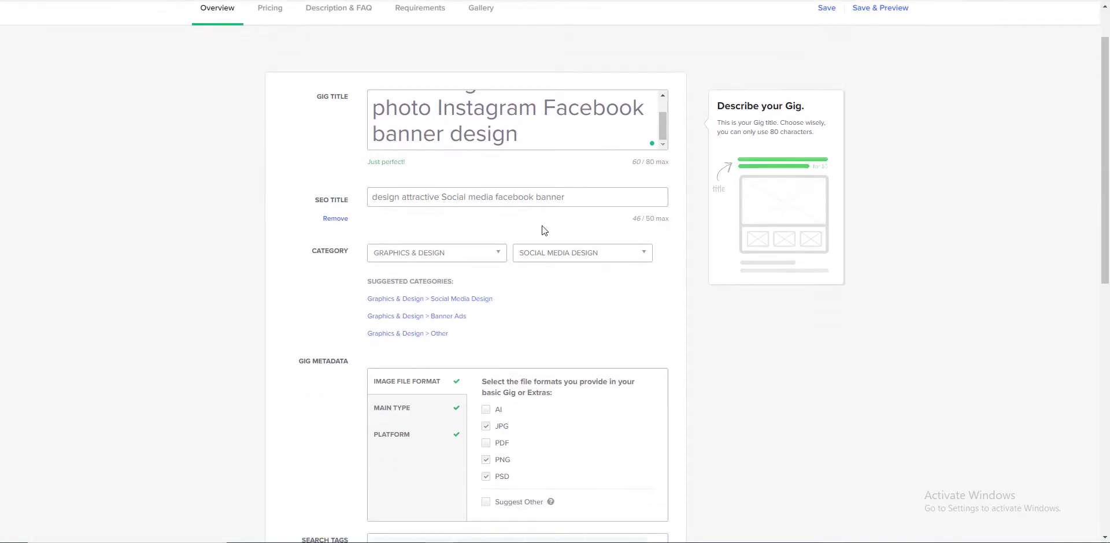
scroll(565, 312, up, 1)
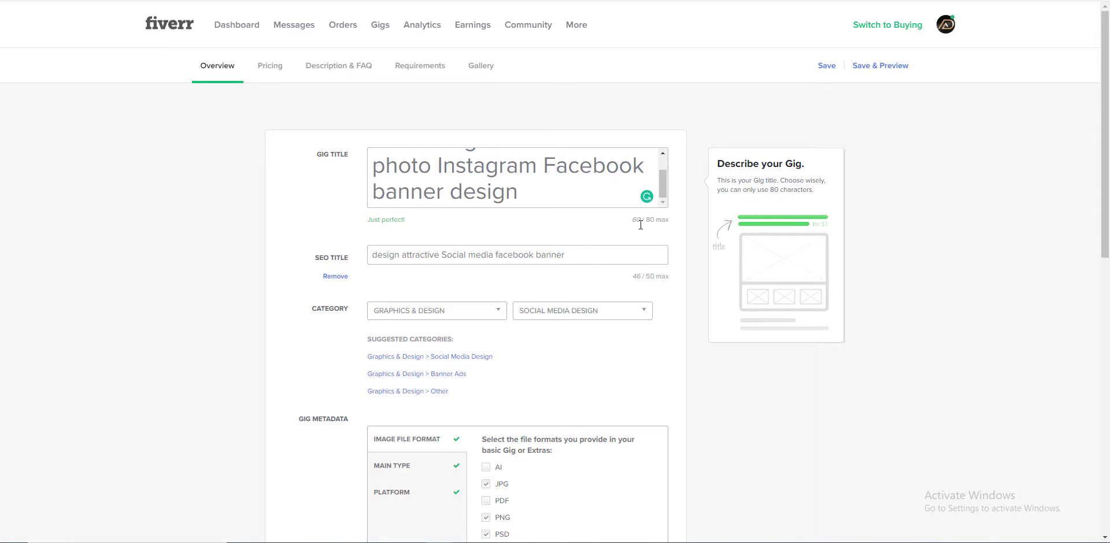
click(548, 198)
text(1)
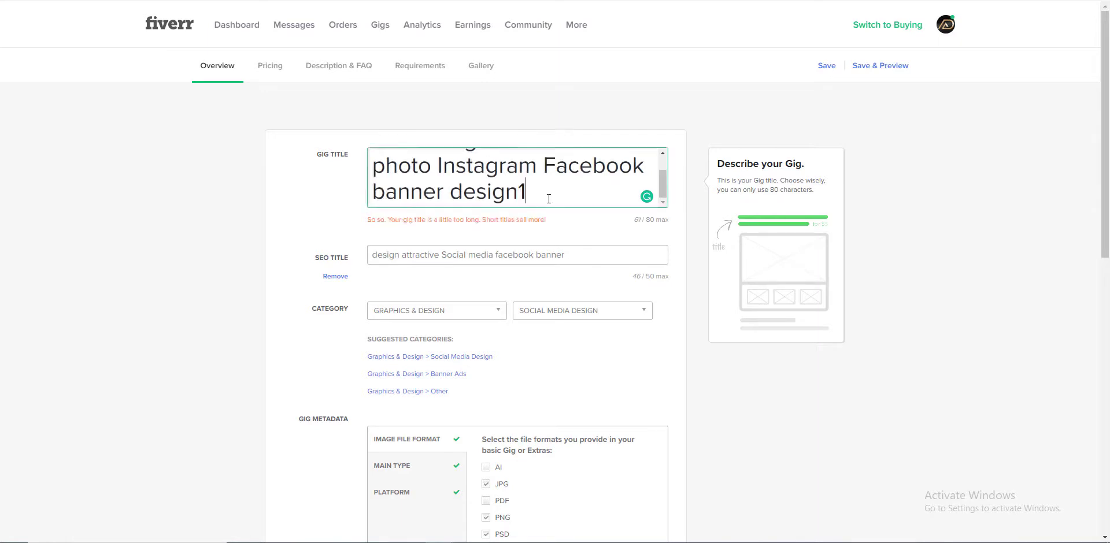
text(11)
key(BackSpace)
key(BackSpace)
key(BackSpace)
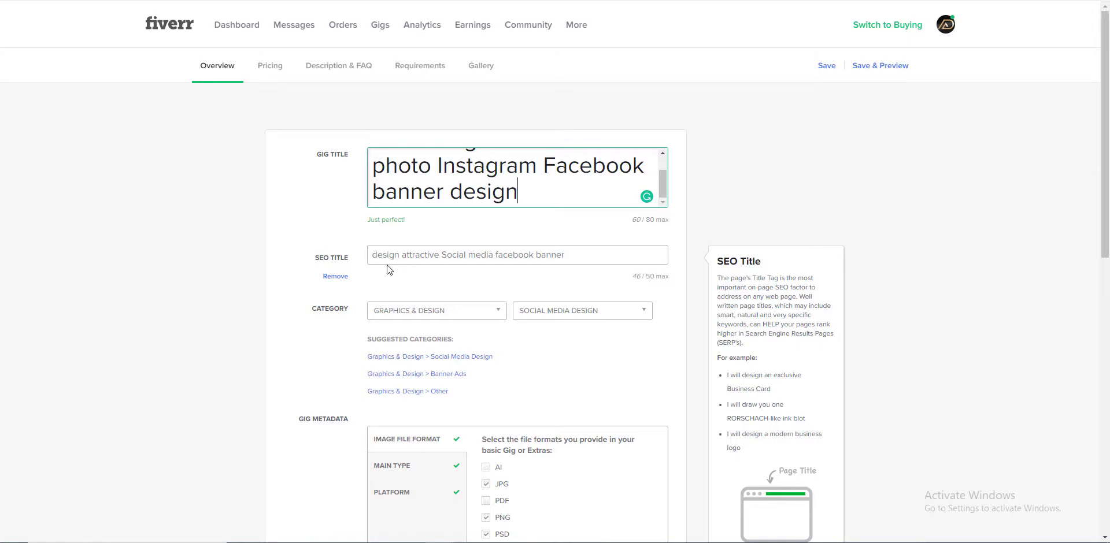
Read the full gig title in its field and compare its wording with the SEO title.
scroll(528, 193, up, 1)
scroll(528, 193, up, 1)
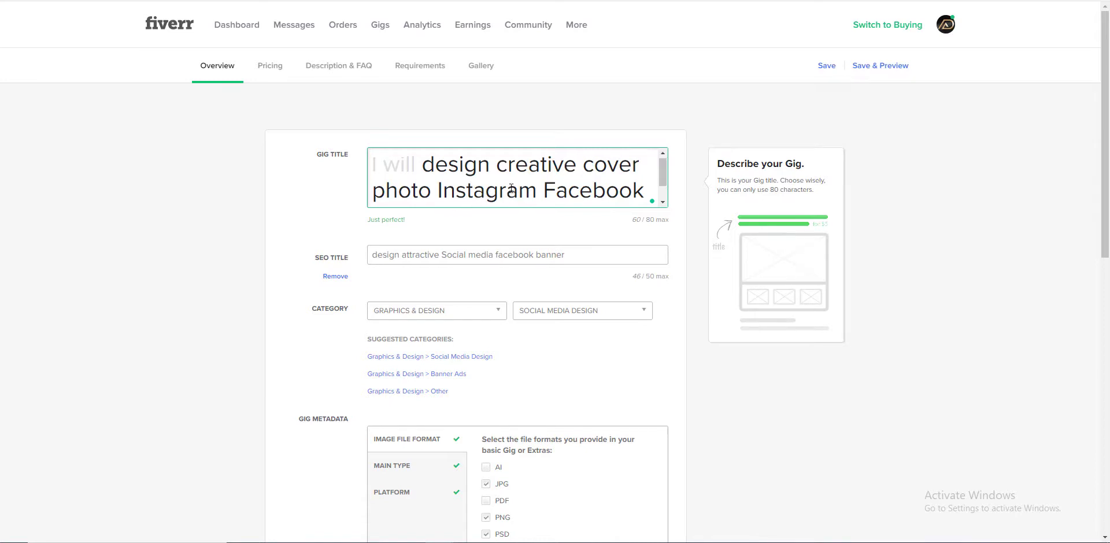
scroll(555, 175, down, 2)
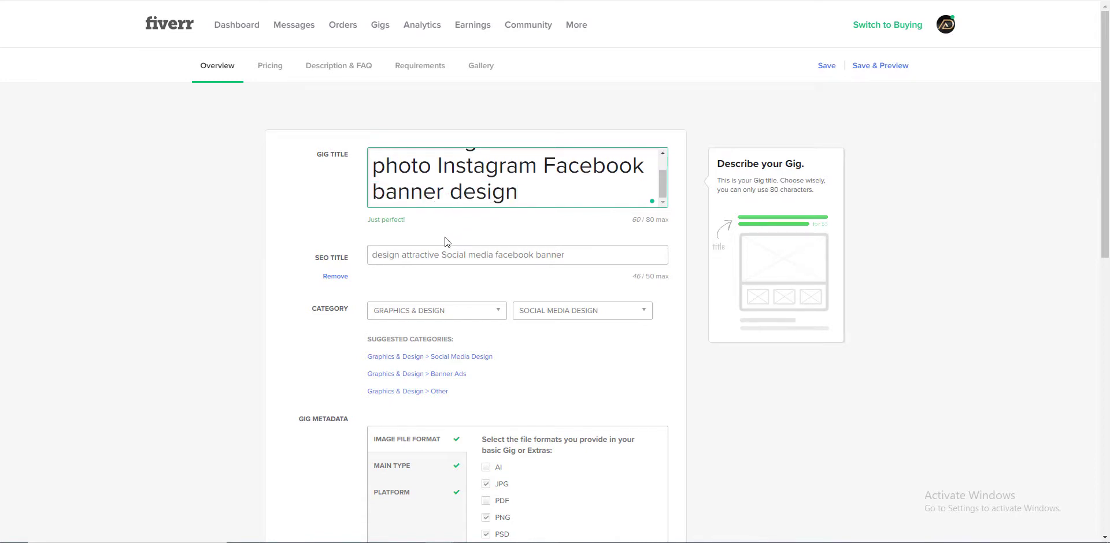
scroll(597, 200, up, 1)
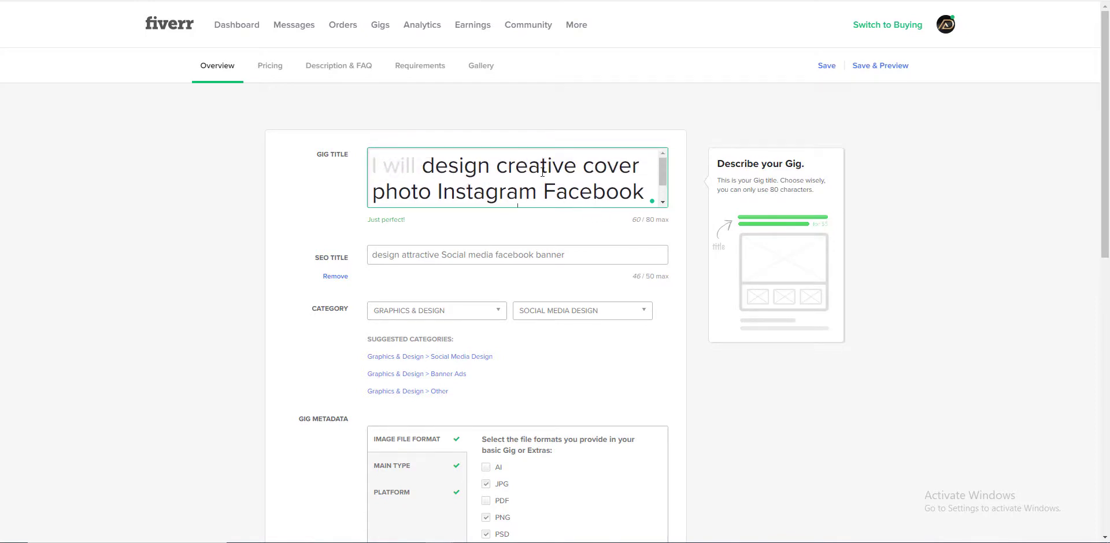
scroll(542, 170, down, 1)
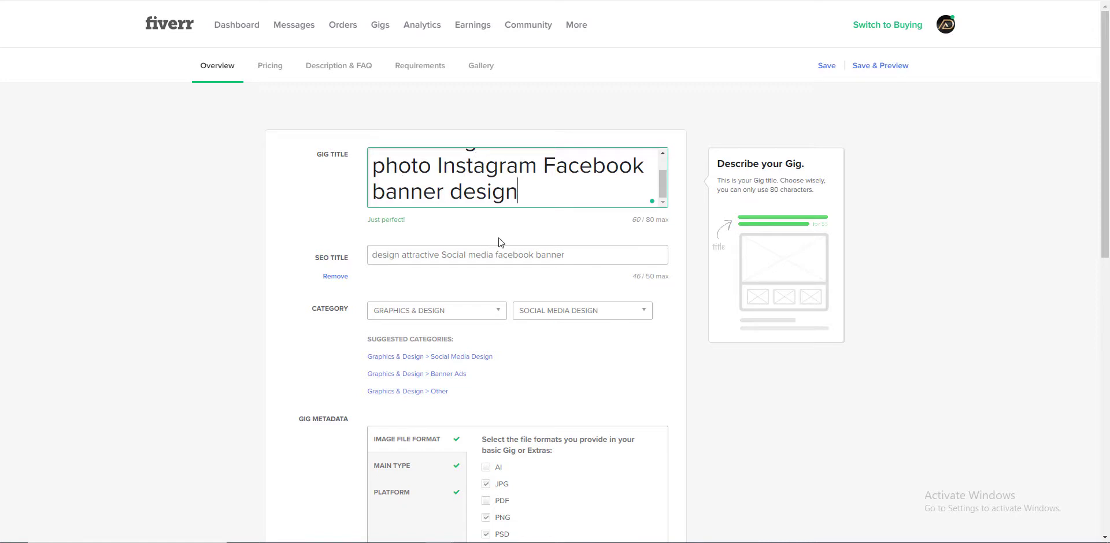
scroll(550, 203, up, 1)
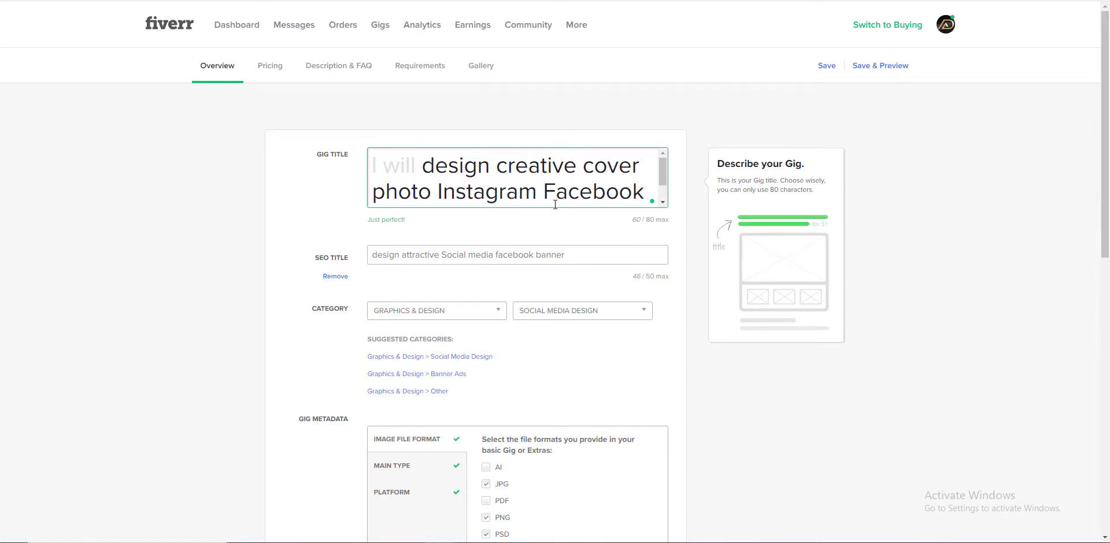
scroll(526, 204, down, 1)
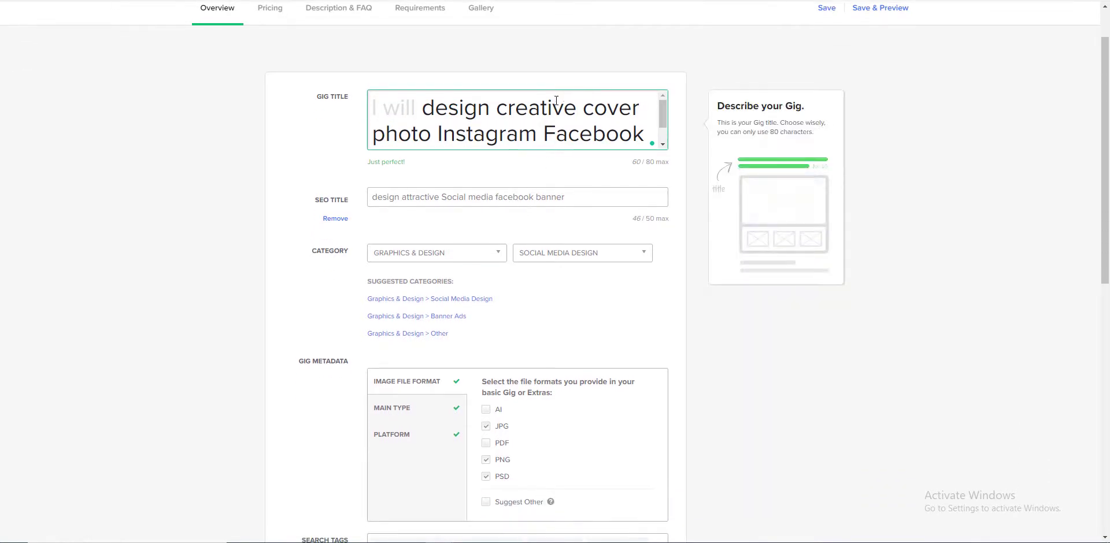
scroll(555, 103, down, 1)
scroll(555, 103, up, 1)
scroll(440, 142, down, 1)
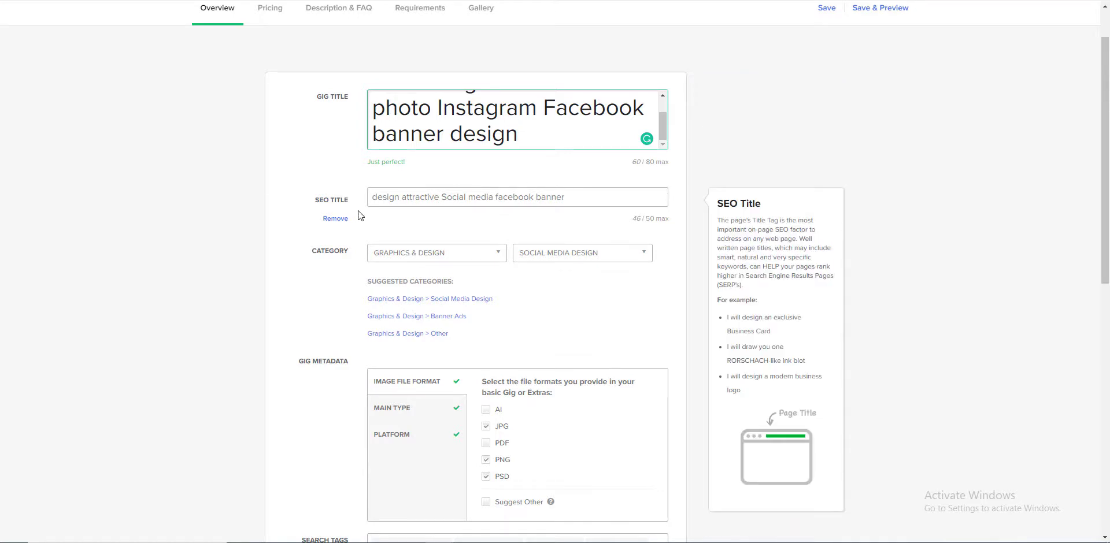
Check the SEO title against the gig's category, metadata and search tags in the gig editor.
scroll(382, 213, down, 1)
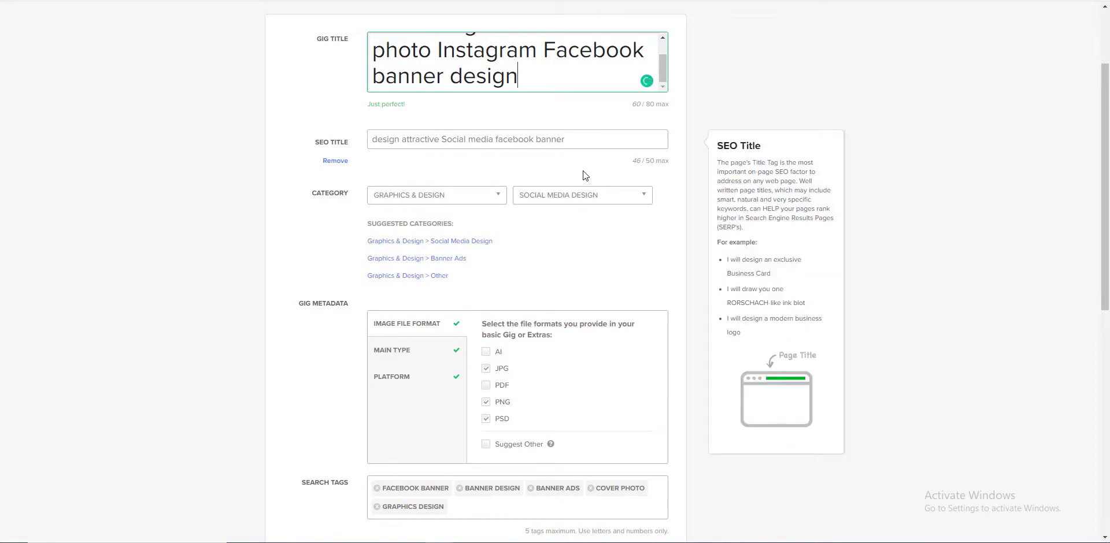
scroll(505, 206, down, 1)
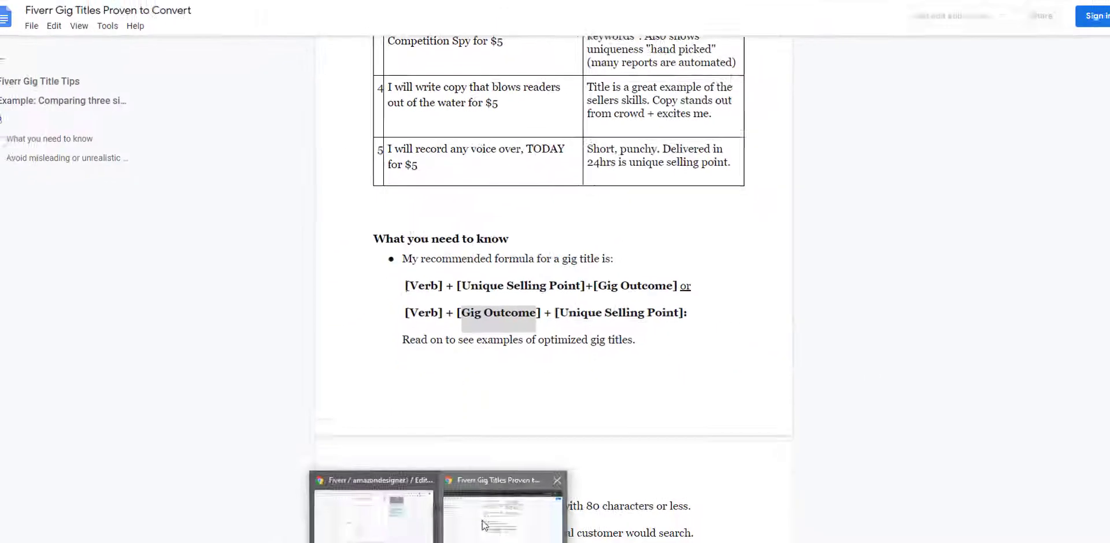
scroll(306, 88, up, 4)
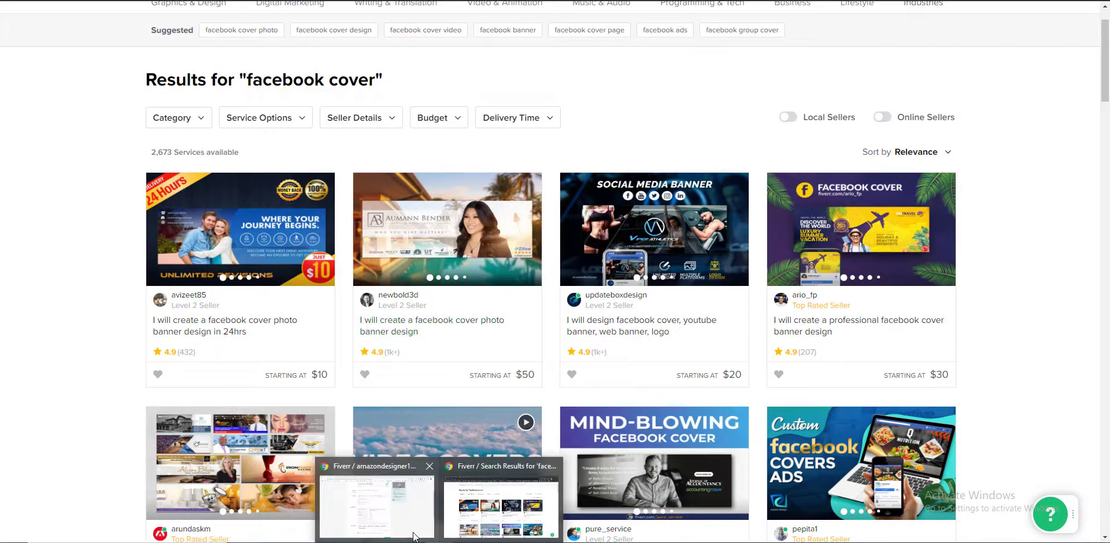
click(376, 496)
mouse_move(393, 164)
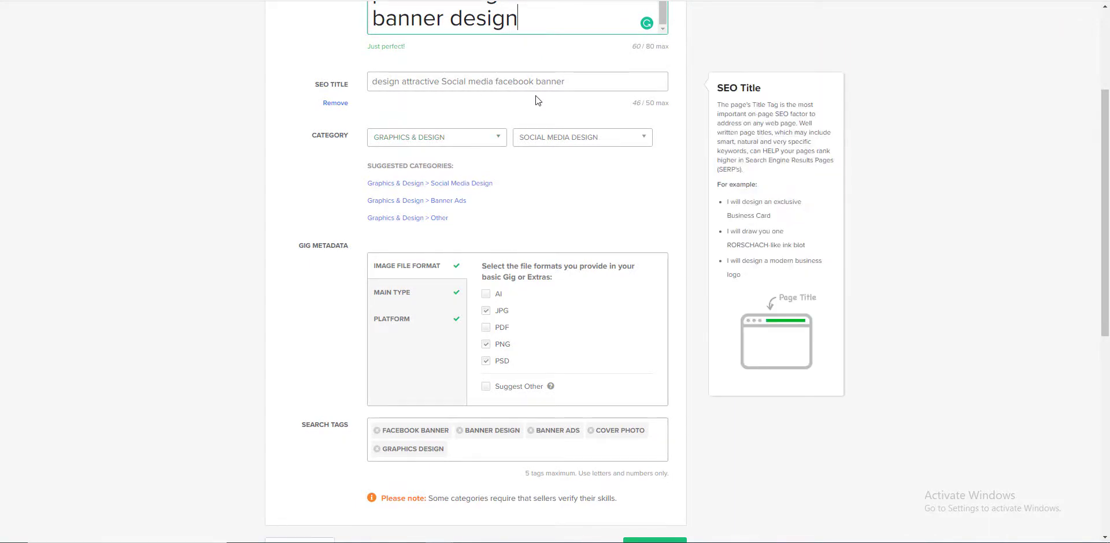
scroll(363, 112, up, 2)
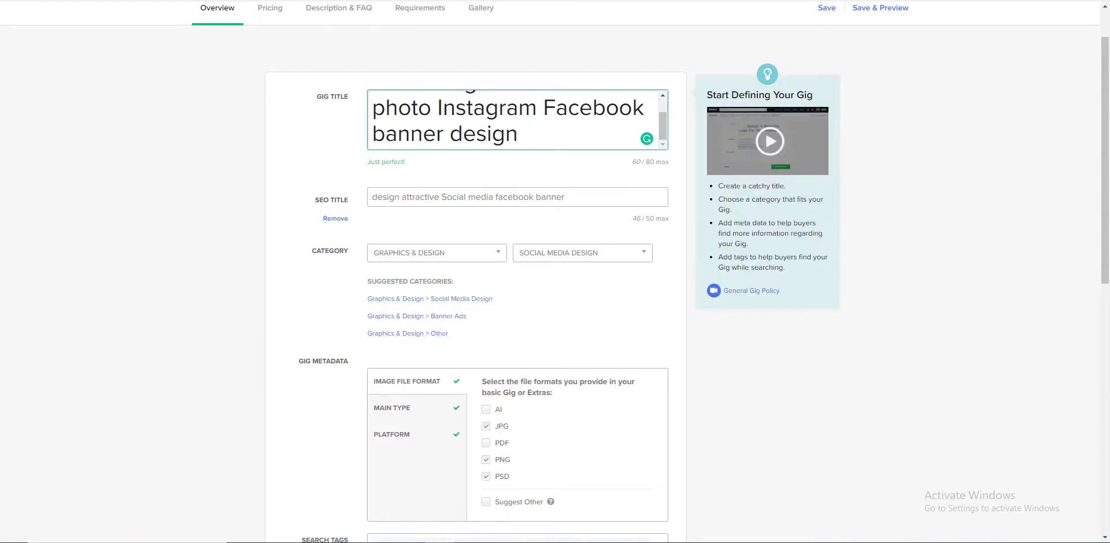
From the "facebook cover" search results, open the competitor gig "I will design facebook cover, youtube banner, web banner, logo" and examine its page.
mouse_move(399, 538)
click(490, 509)
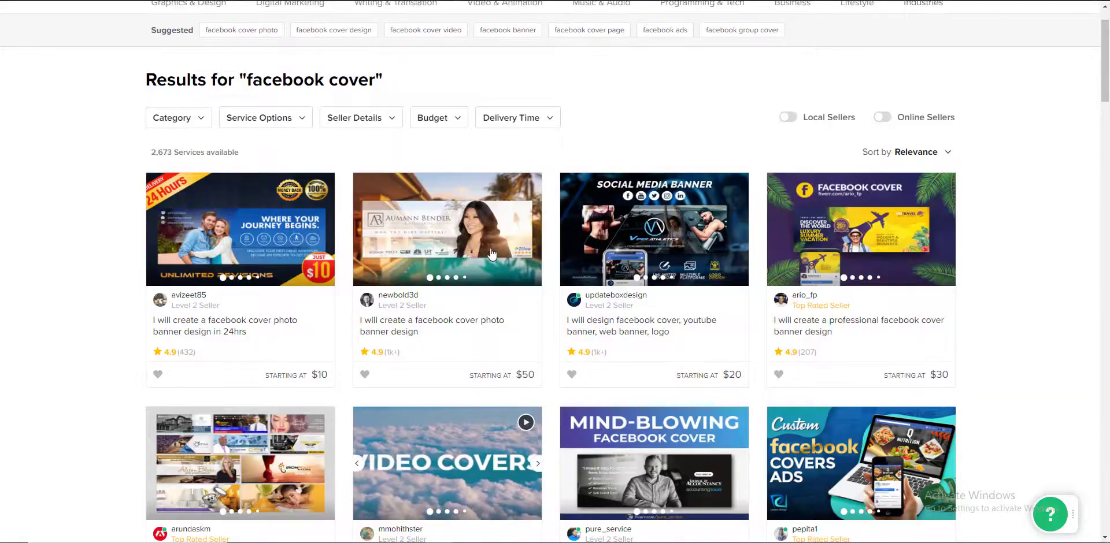
scroll(474, 273, down, 2)
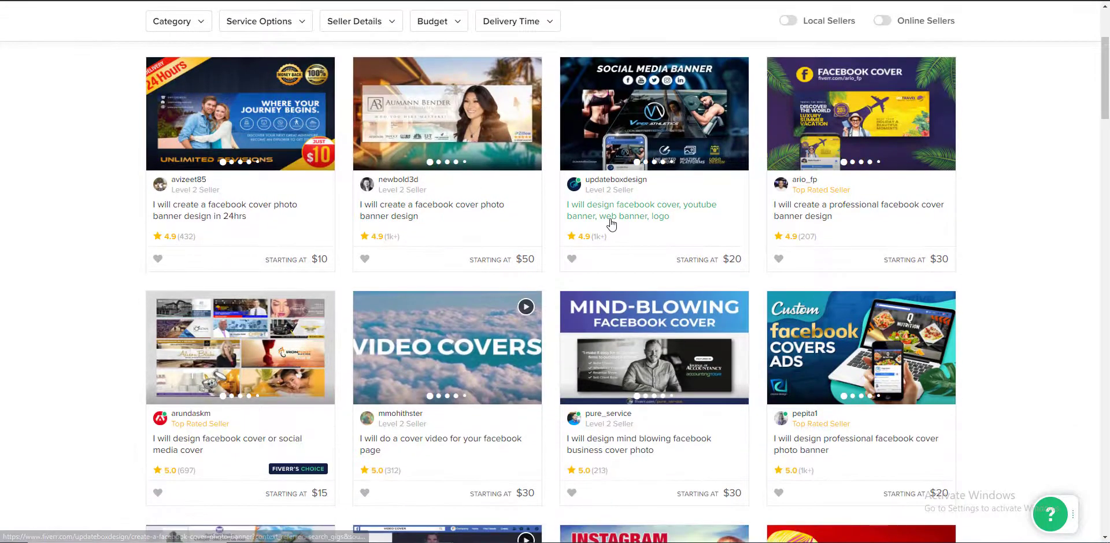
click(612, 223)
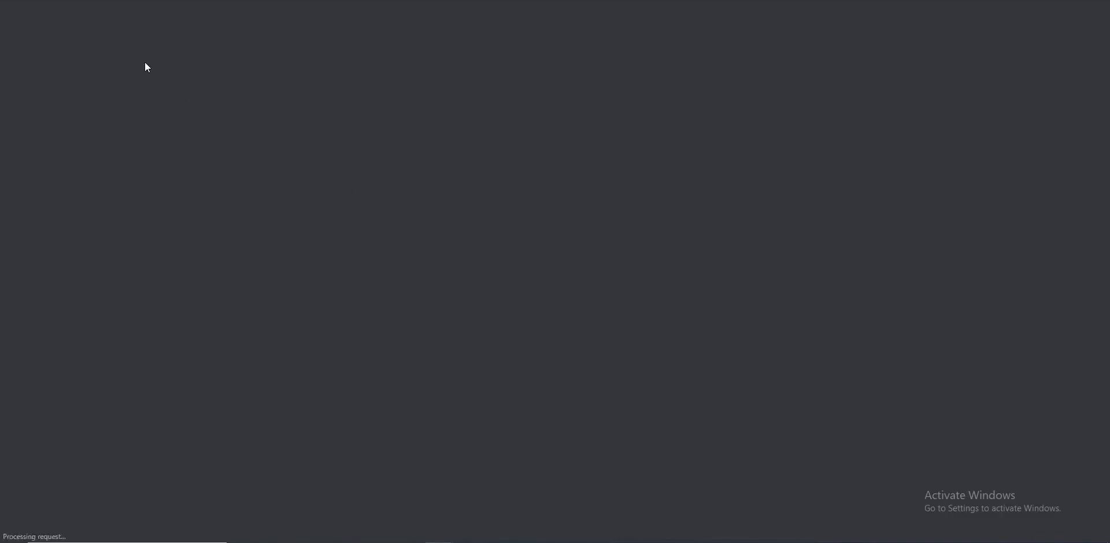
click(124, 0)
scroll(92, 137, up, 3)
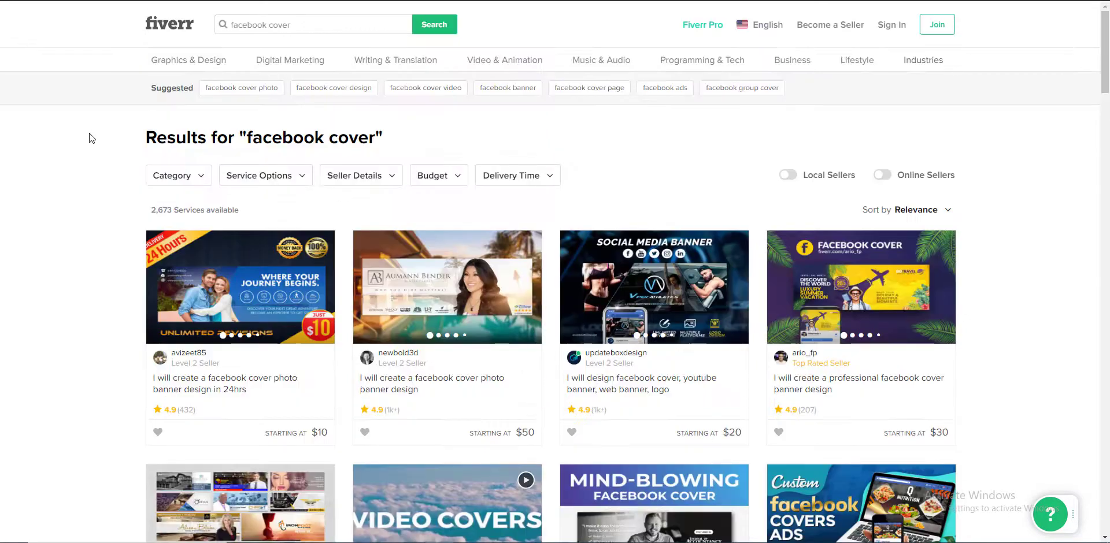
click(190, 181)
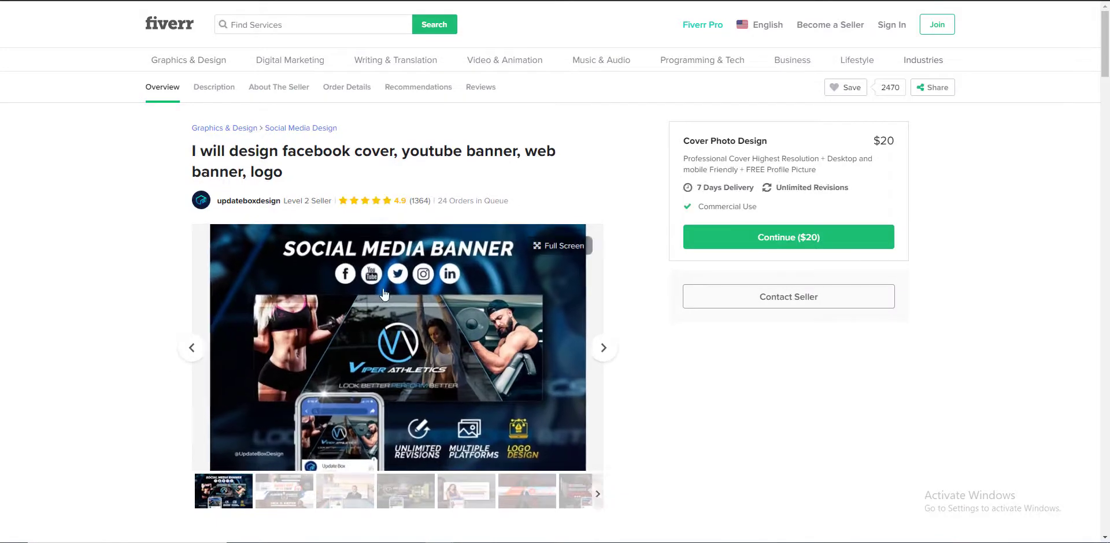
scroll(384, 295, down, 2)
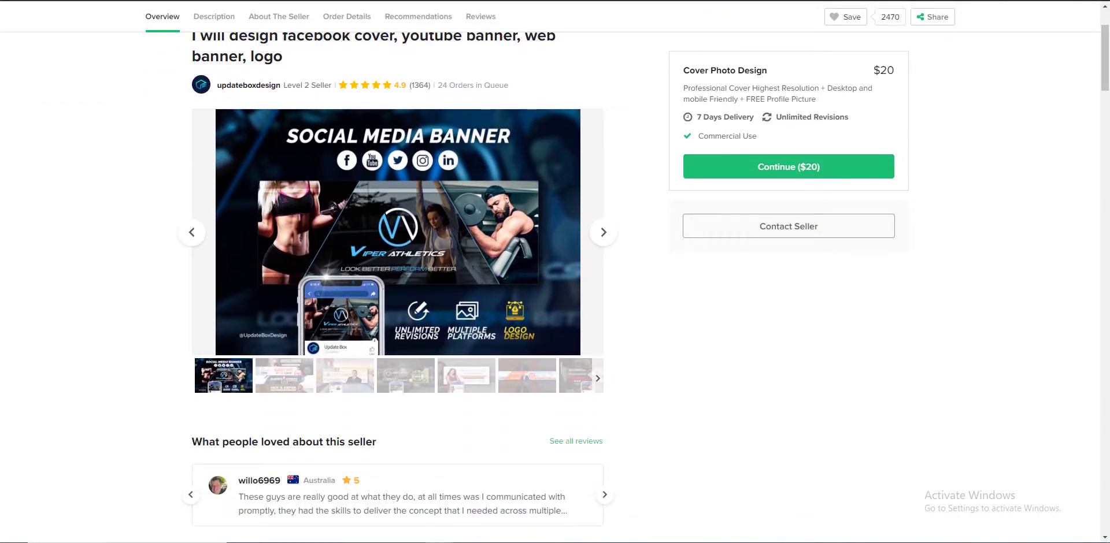
Return to the gig editor and choose Social Media Design as the subcategory under Graphics & Design.
click(508, 508)
click(567, 252)
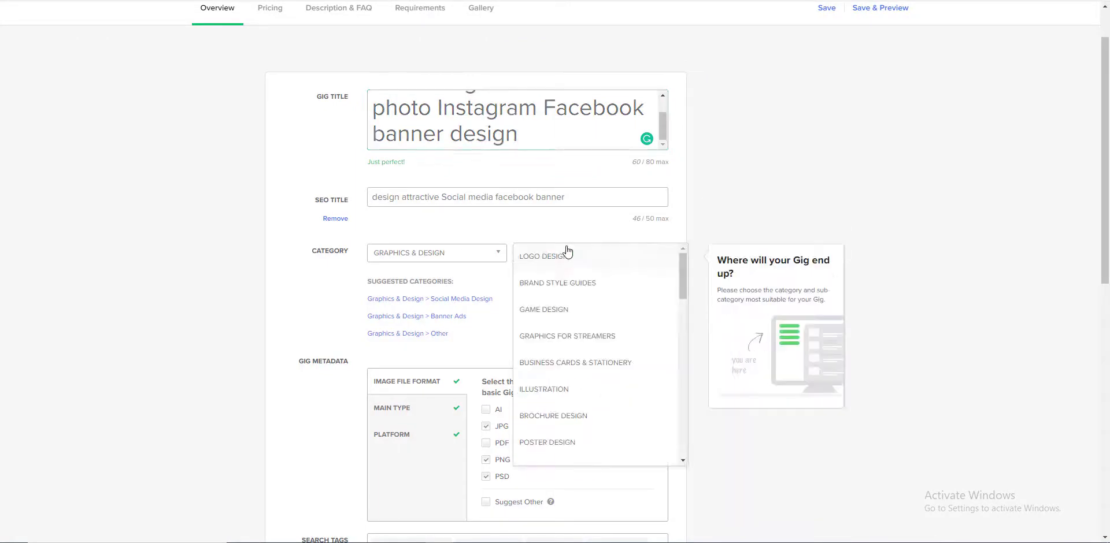
scroll(572, 338, down, 1)
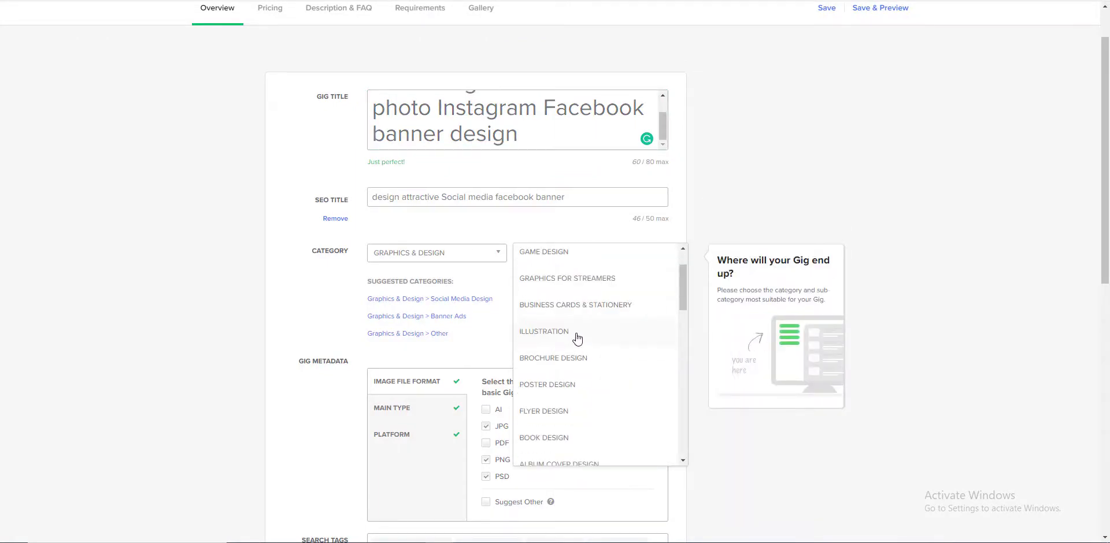
scroll(575, 338, down, 5)
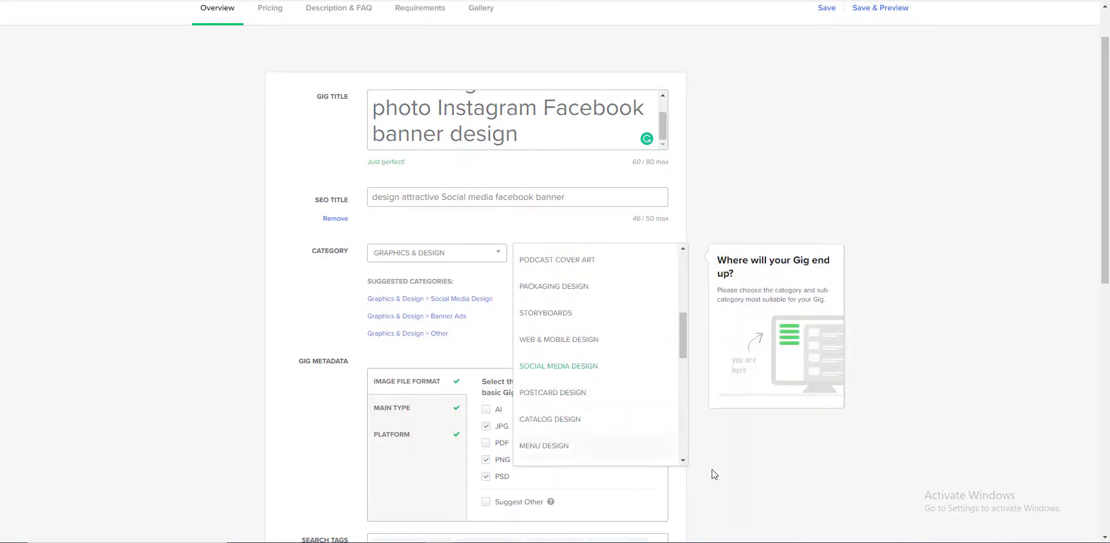
click(595, 367)
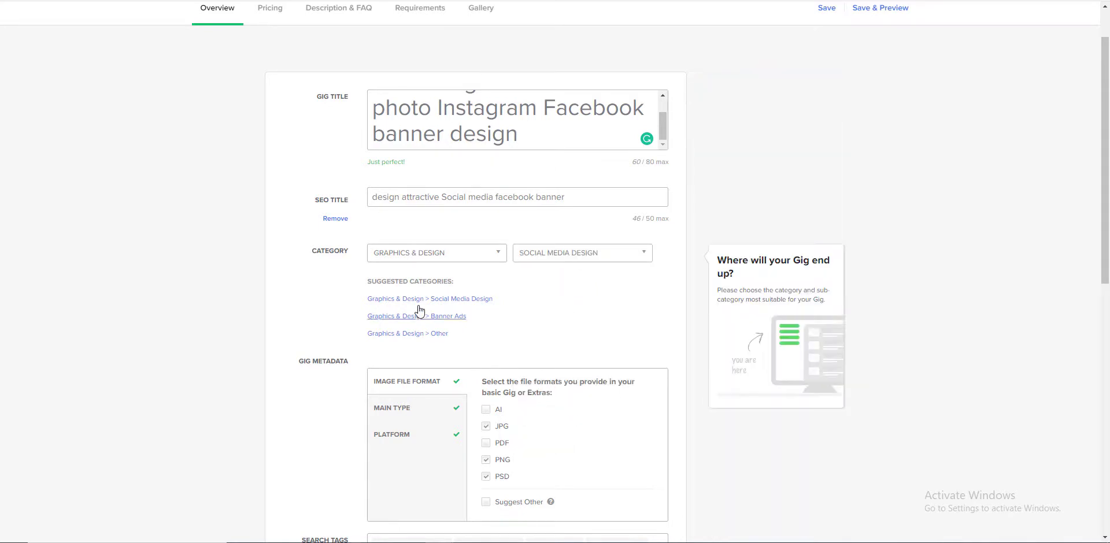
In the gig metadata, add Snapchat, Pinterest and Website (Generic) to the supported platforms.
scroll(420, 312, down, 3)
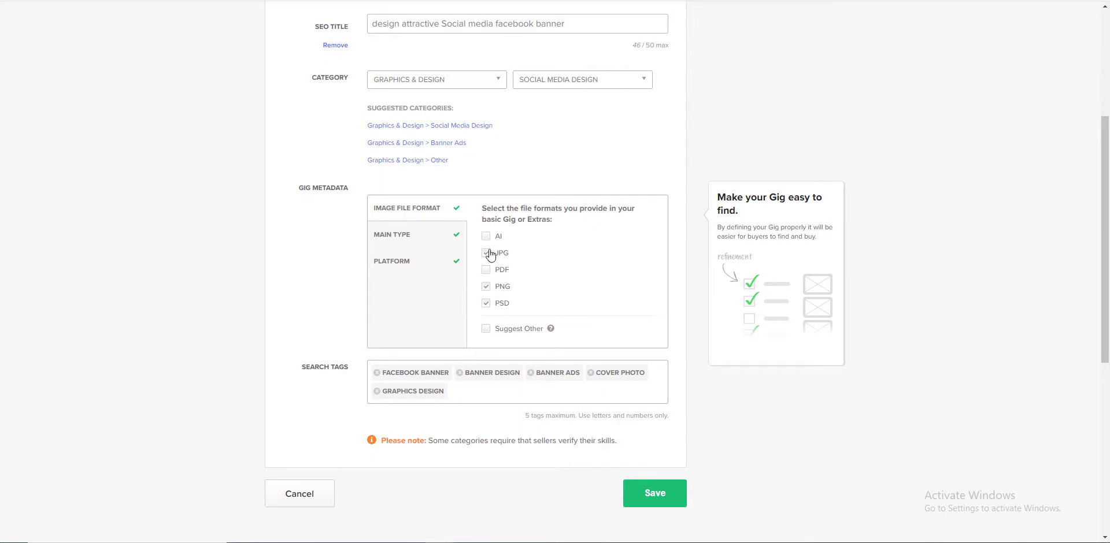
mouse_move(477, 388)
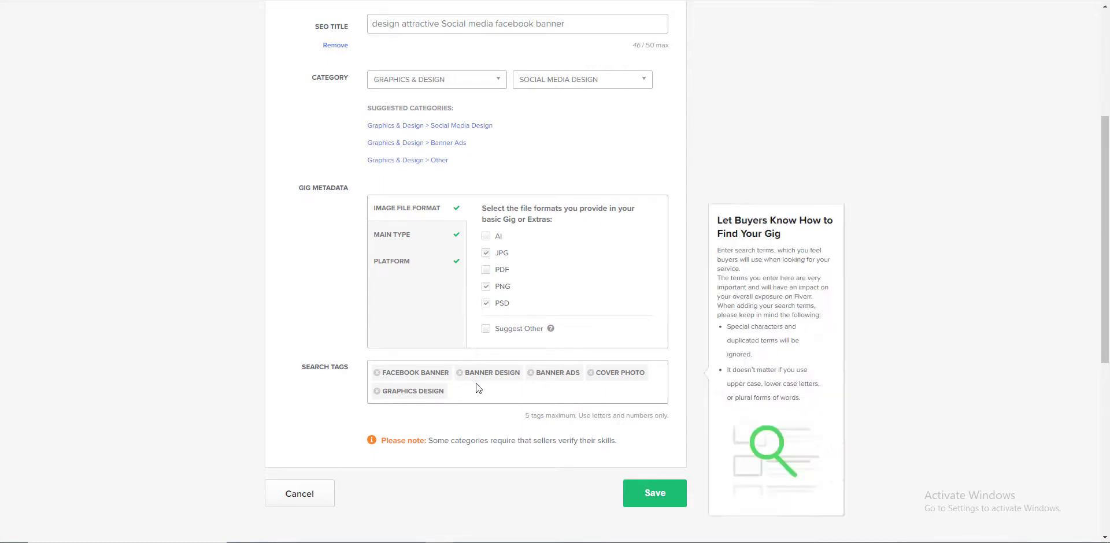
click(383, 245)
click(380, 265)
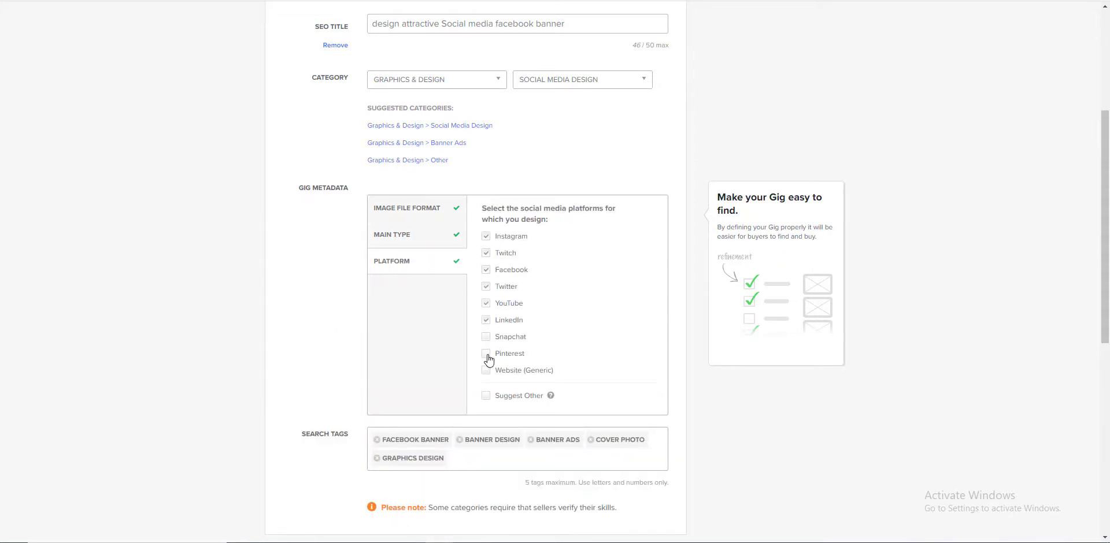
click(486, 338)
click(486, 357)
Check the platform selection and search tags, and save the gig's overview.
scroll(479, 382, down, 3)
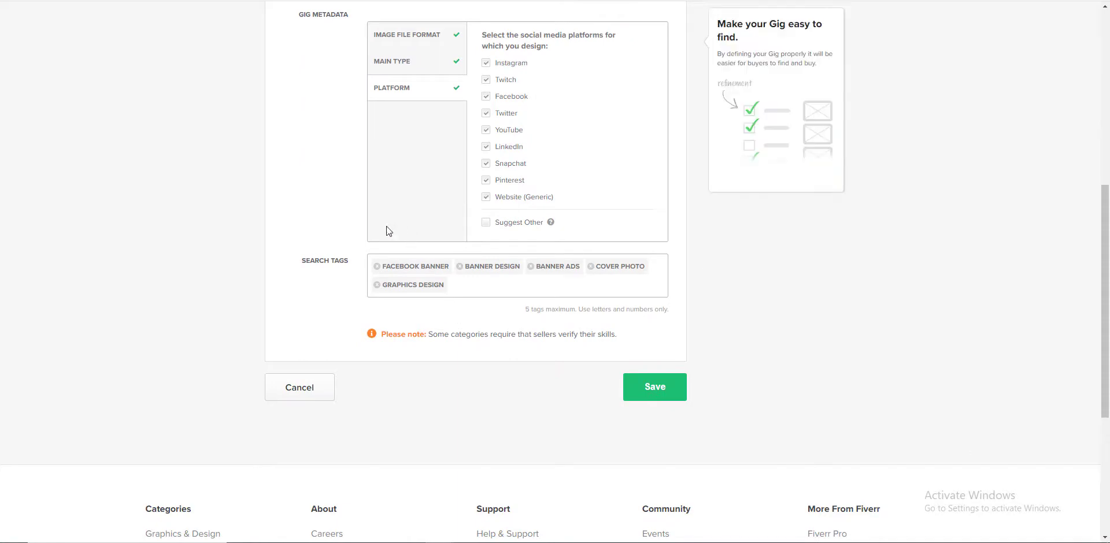
scroll(359, 230, up, 2)
scroll(329, 255, down, 1)
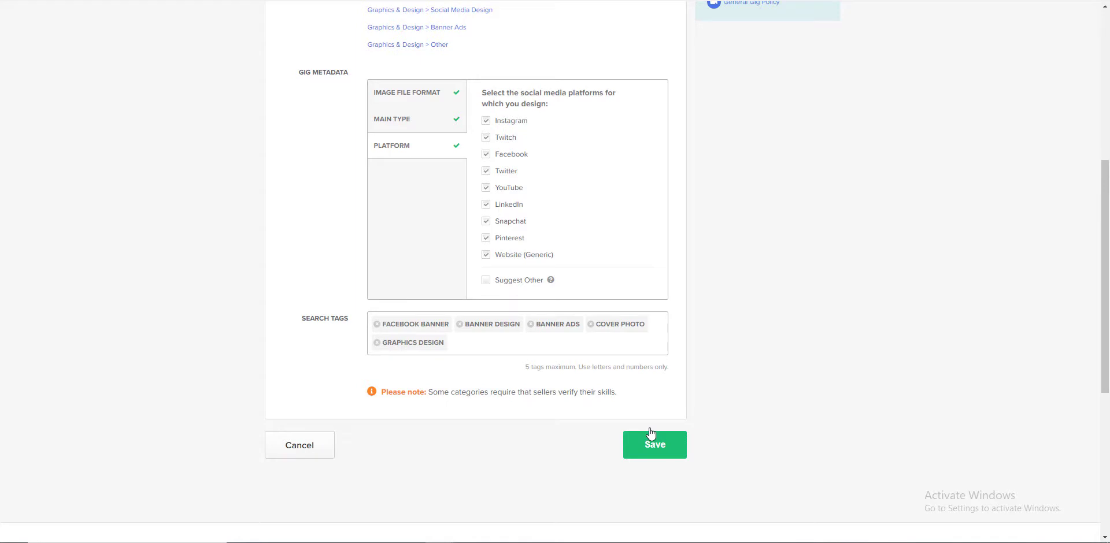
click(656, 454)
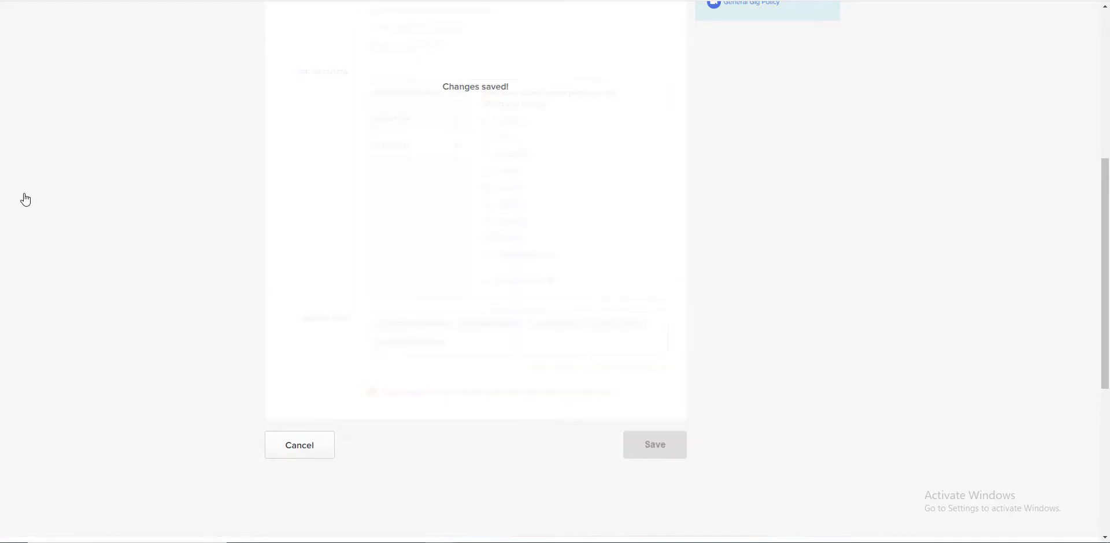
Open the gig's pricing section and compare the tiers and titles of the Basic, Standard and Premium packages.
click(266, 67)
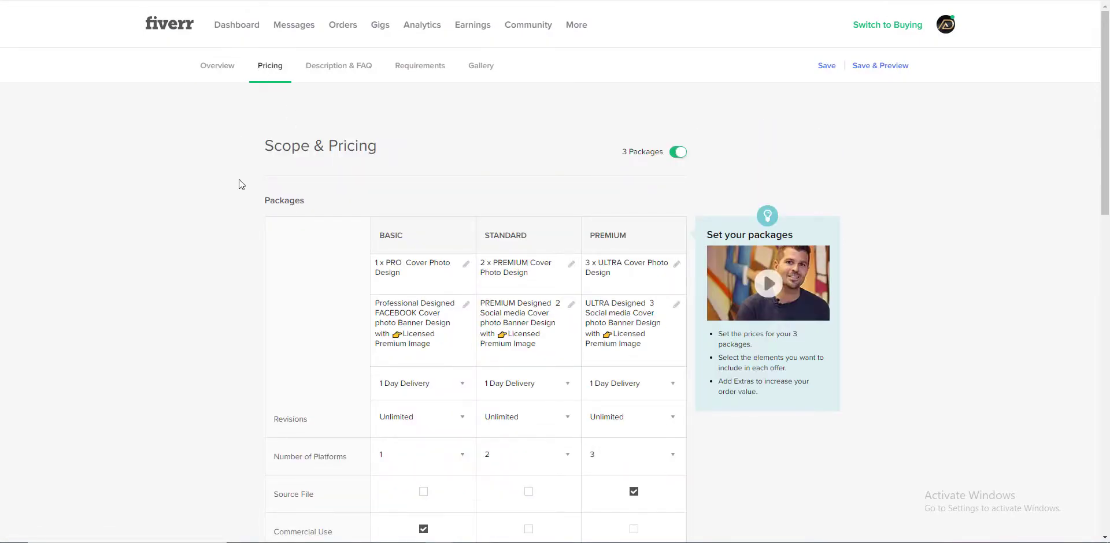
scroll(238, 184, down, 2)
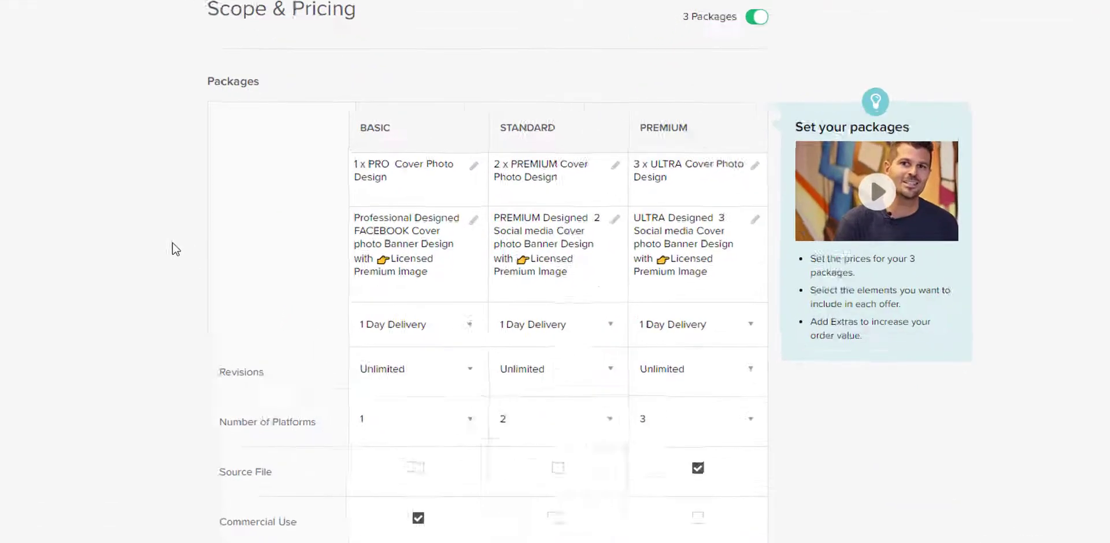
scroll(176, 179, down, 1)
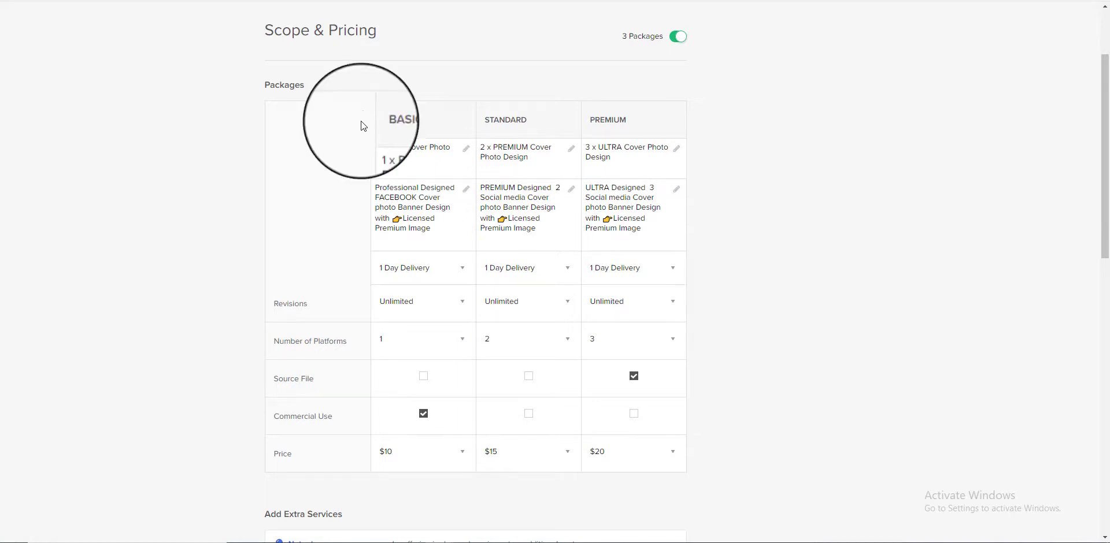
scroll(578, 300, up, 1)
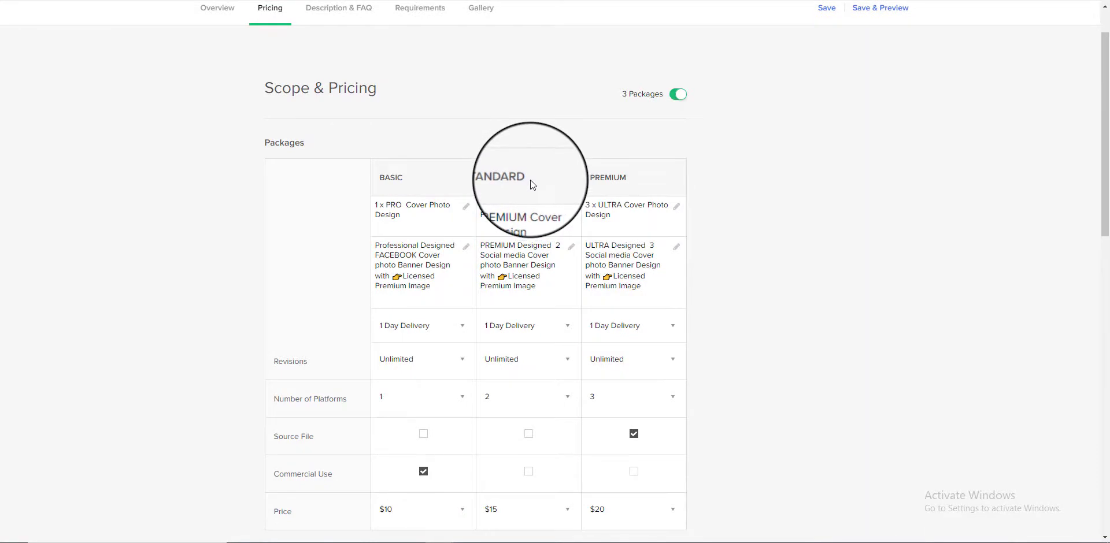
scroll(529, 180, down, 1)
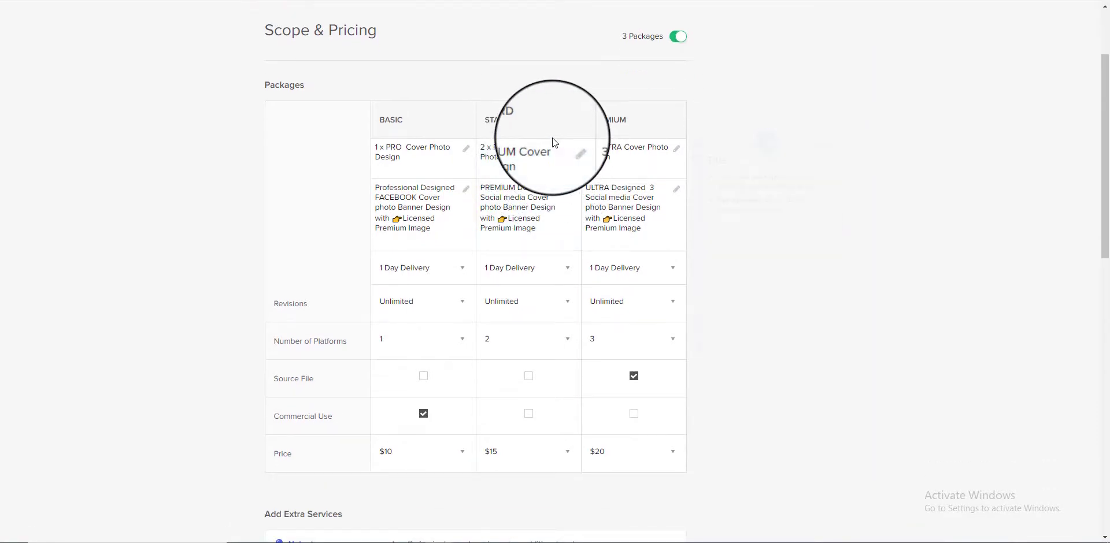
double_click(535, 115)
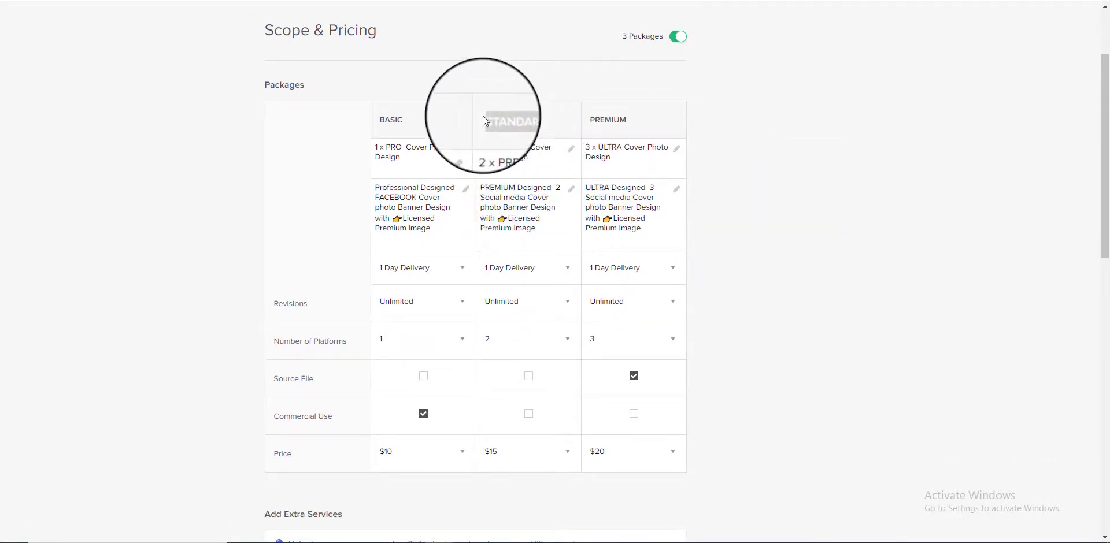
click(516, 120)
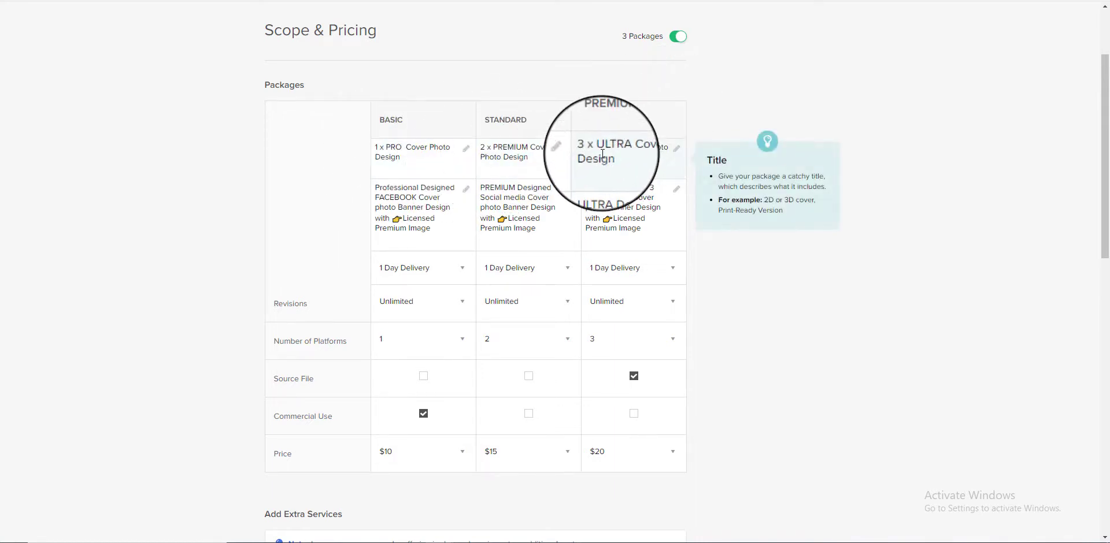
scroll(462, 232, down, 1)
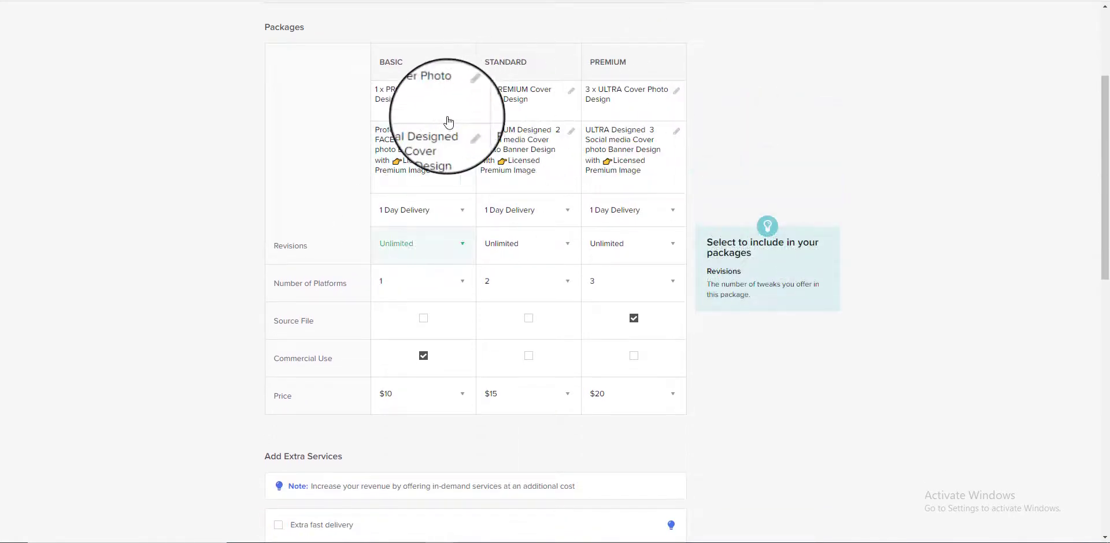
Read the package descriptions of the Basic, Standard and Premium offers and compare their wording.
scroll(410, 186, up, 2)
scroll(405, 231, up, 2)
scroll(399, 272, down, 1)
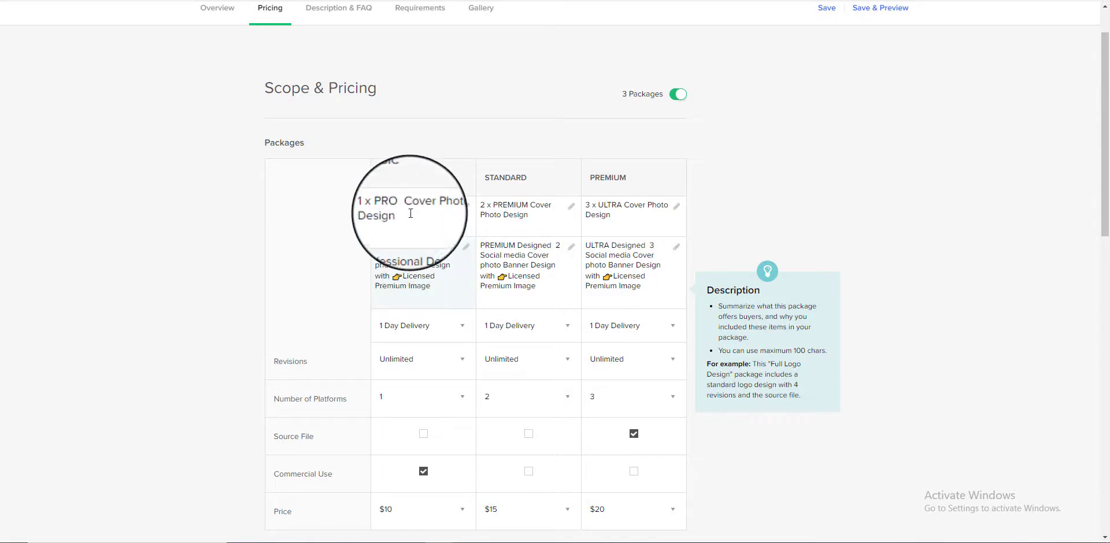
scroll(436, 198, down, 2)
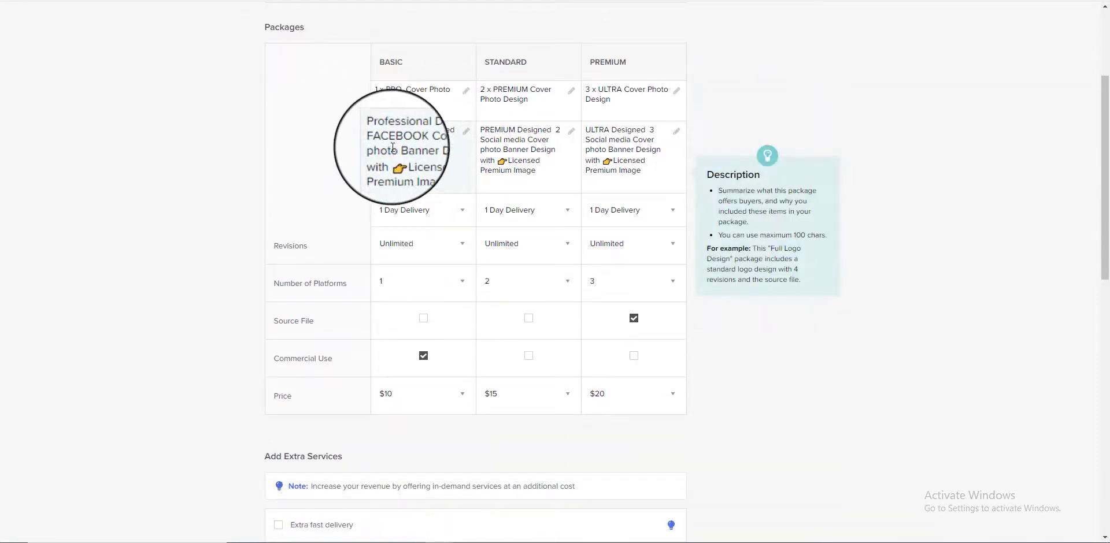
click(432, 169)
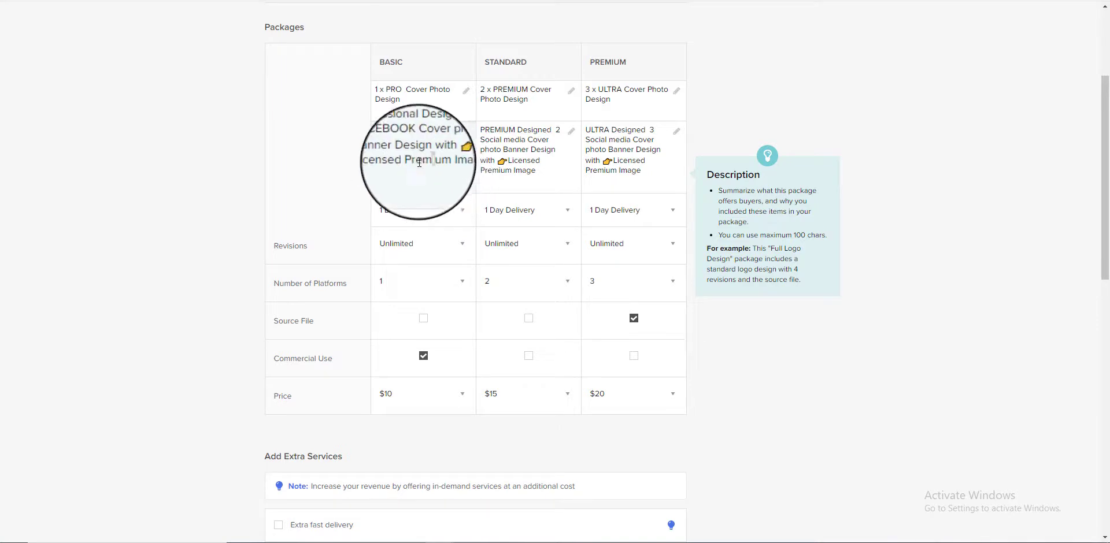
click(343, 181)
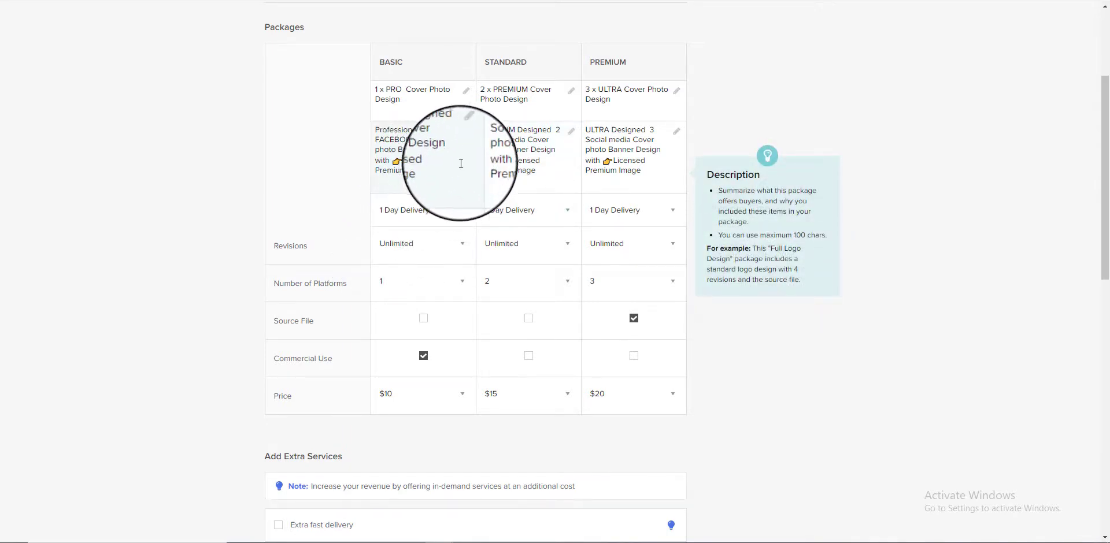
scroll(454, 194, up, 1)
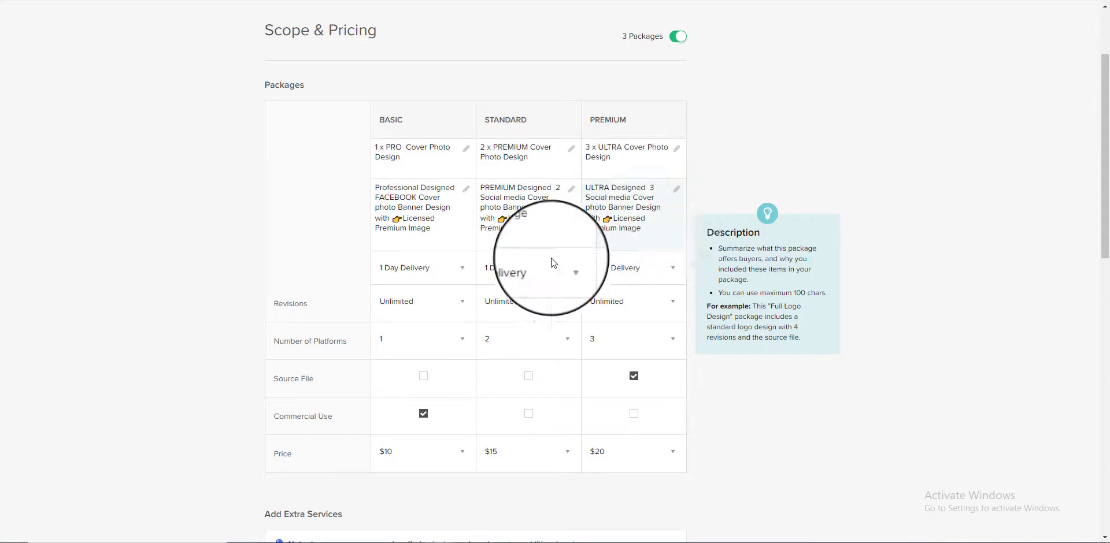
Set the Premium package's delivery time to 2 days.
scroll(509, 266, down, 1)
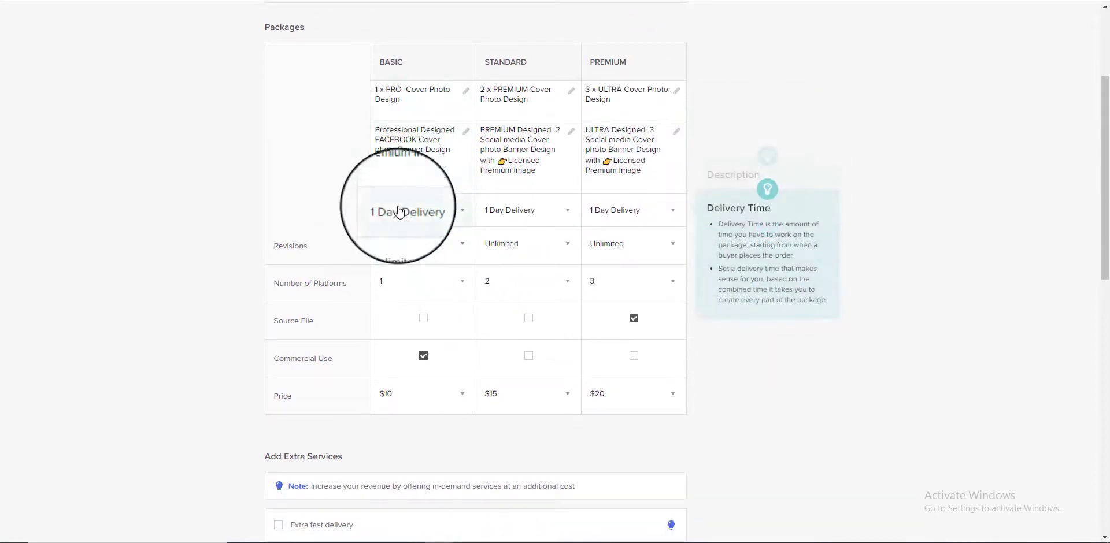
scroll(404, 213, up, 1)
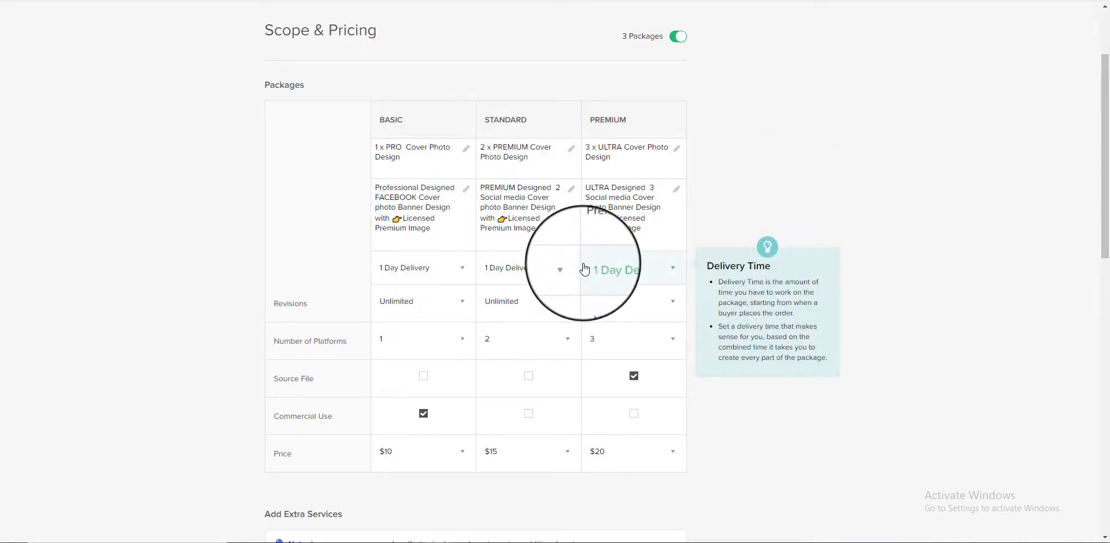
click(611, 266)
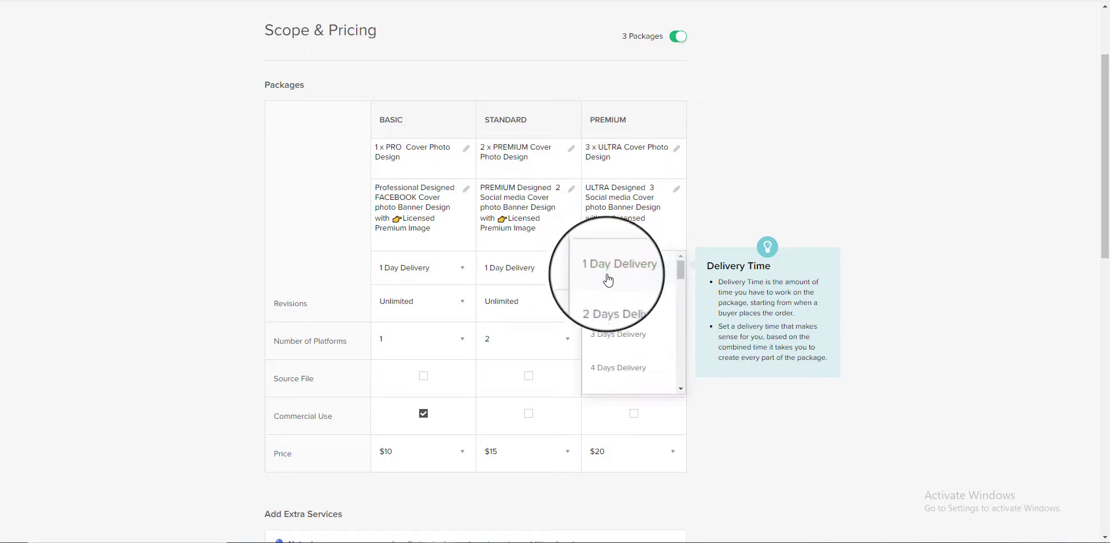
click(614, 302)
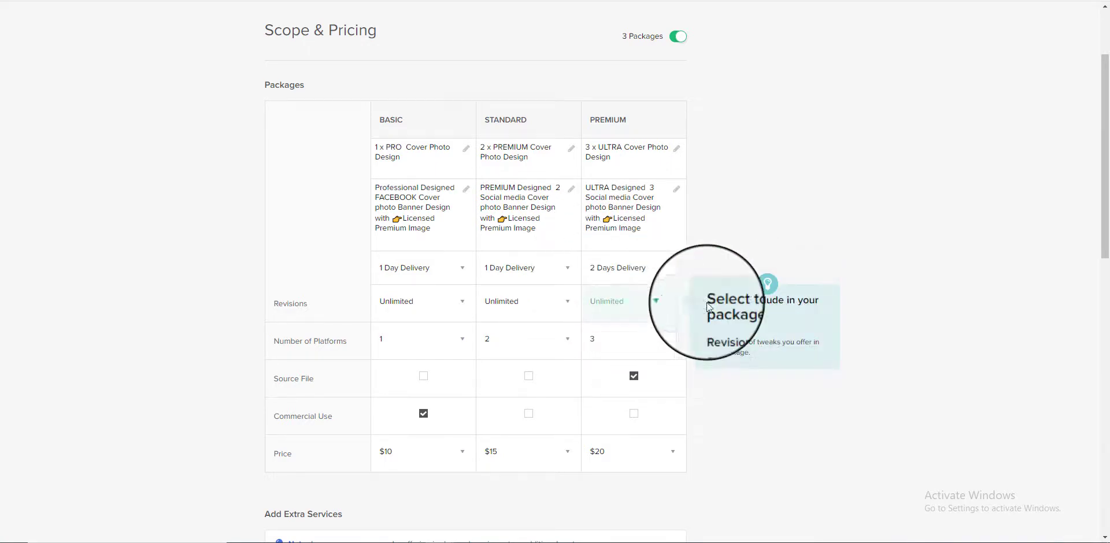
Compare the source file, commercial use, number of platforms and price settings across the three packages.
scroll(665, 309, down, 3)
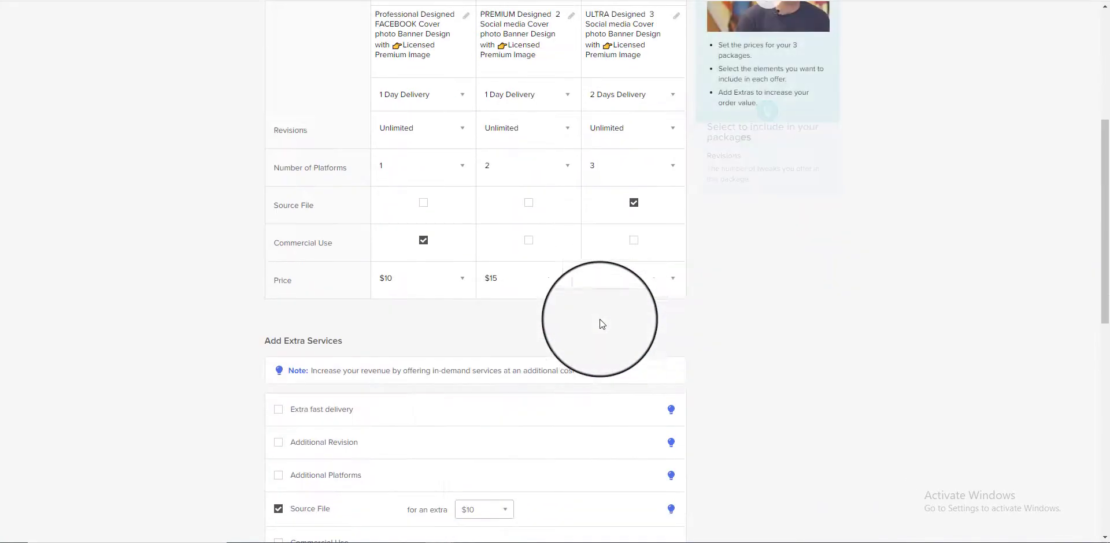
click(423, 184)
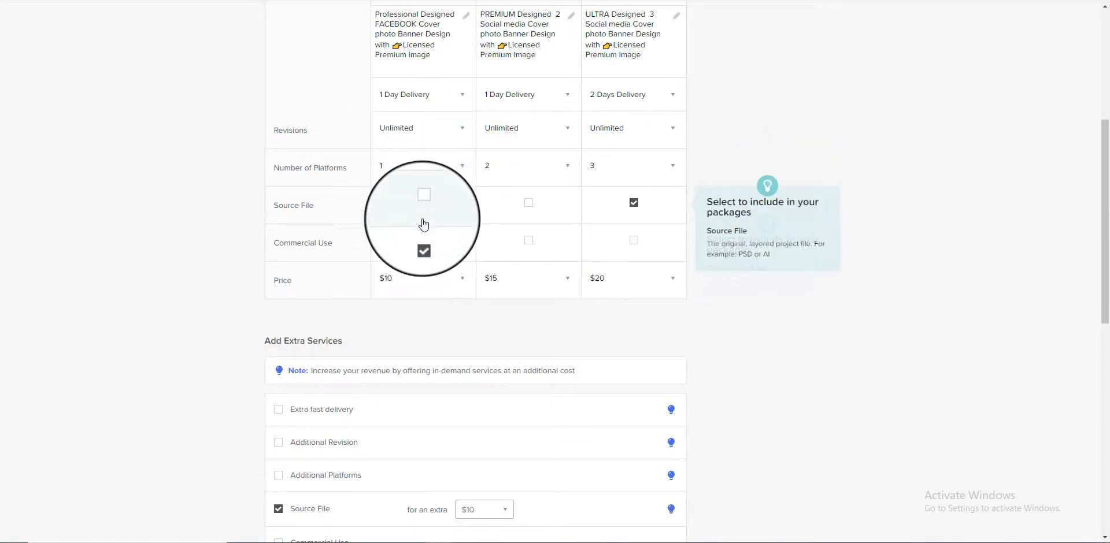
scroll(421, 223, up, 3)
scroll(391, 280, down, 2)
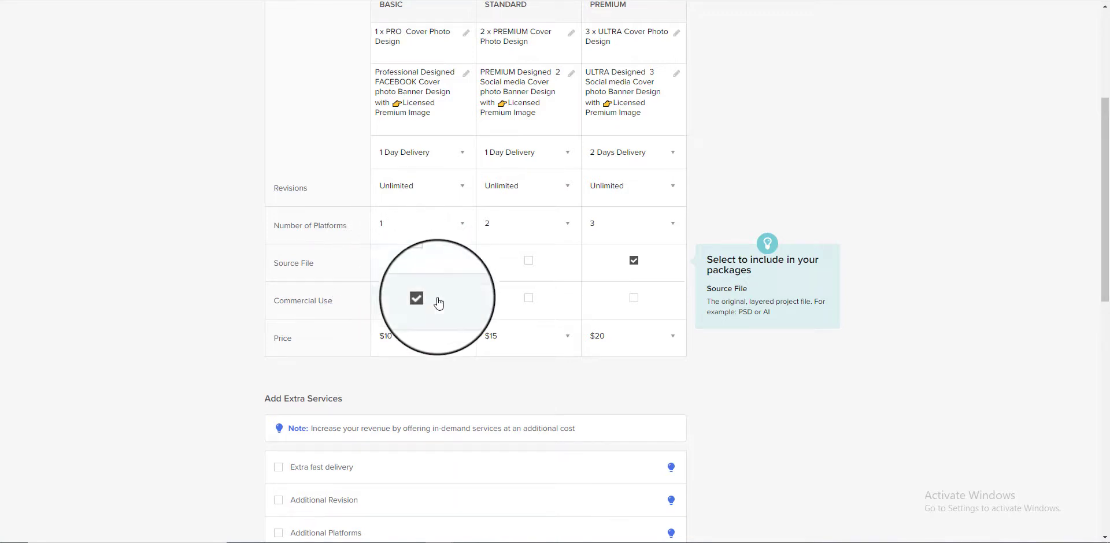
scroll(430, 315, up, 1)
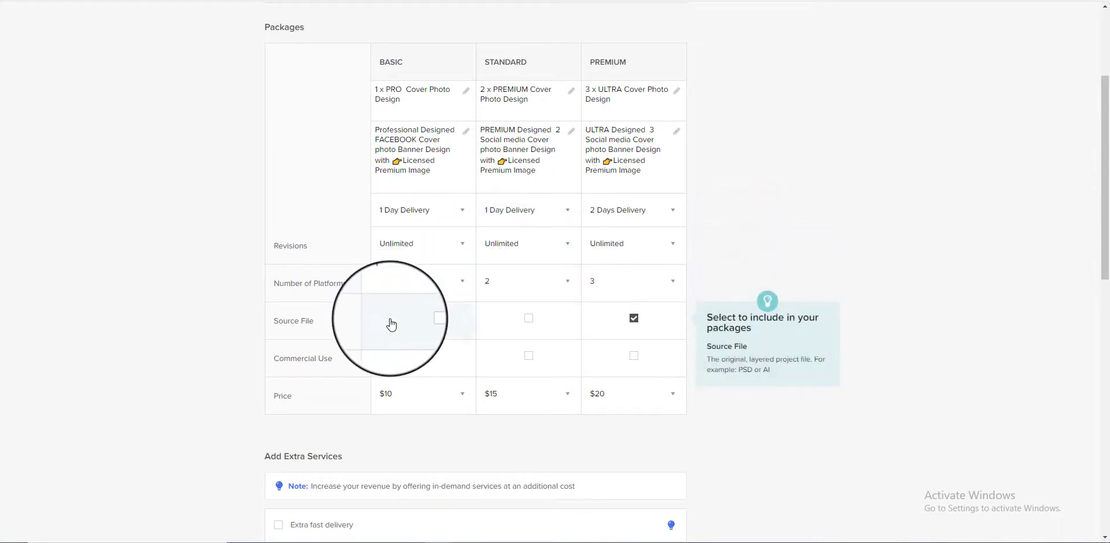
scroll(448, 310, down, 1)
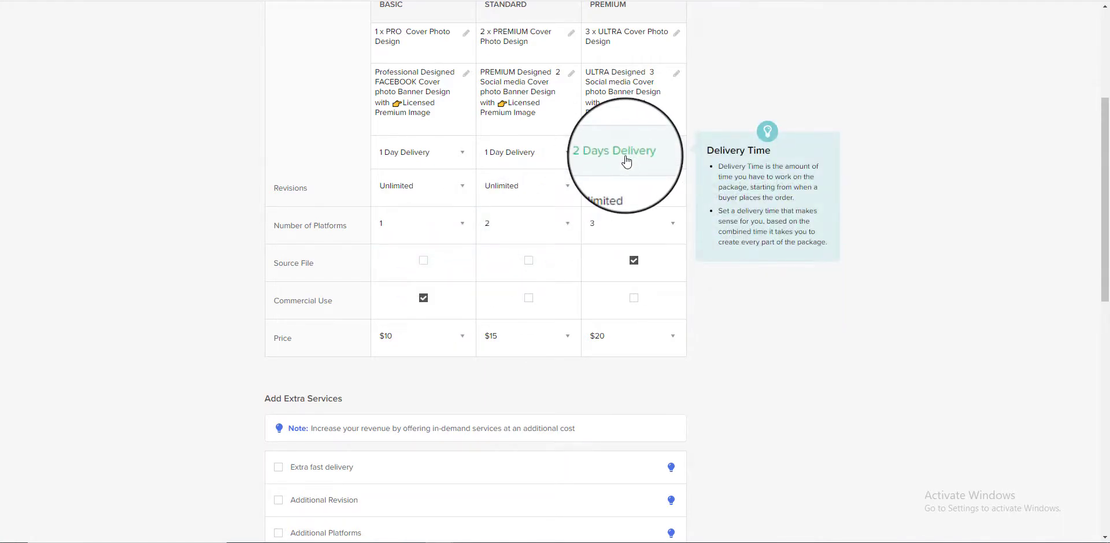
scroll(413, 320, down, 1)
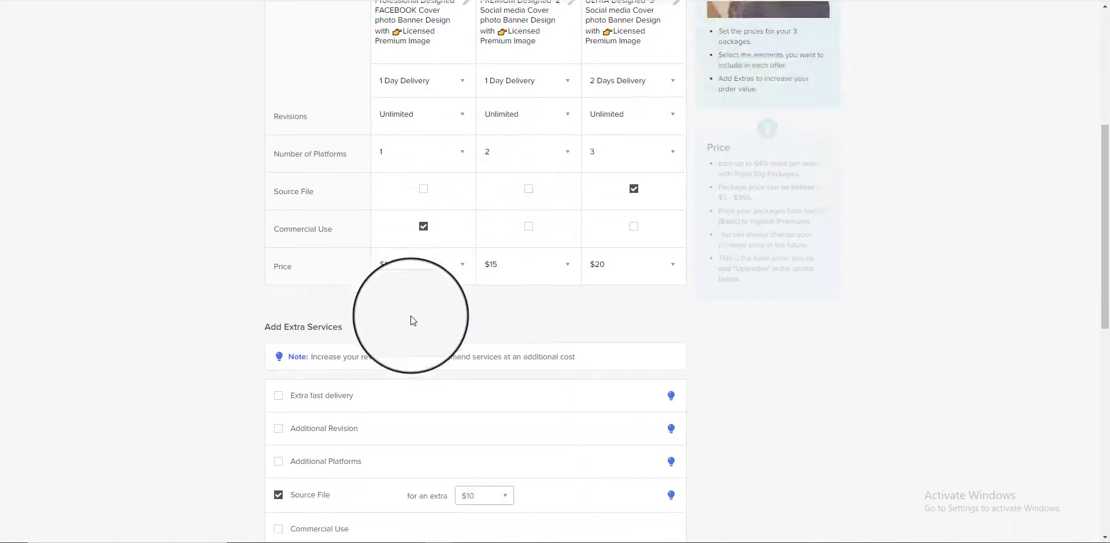
scroll(501, 292, up, 2)
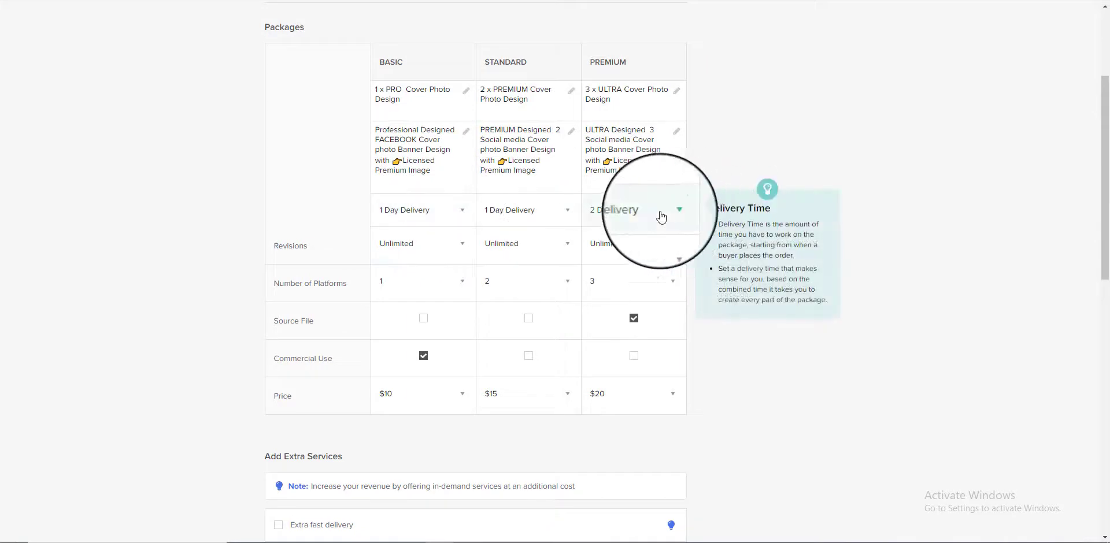
scroll(664, 216, down, 1)
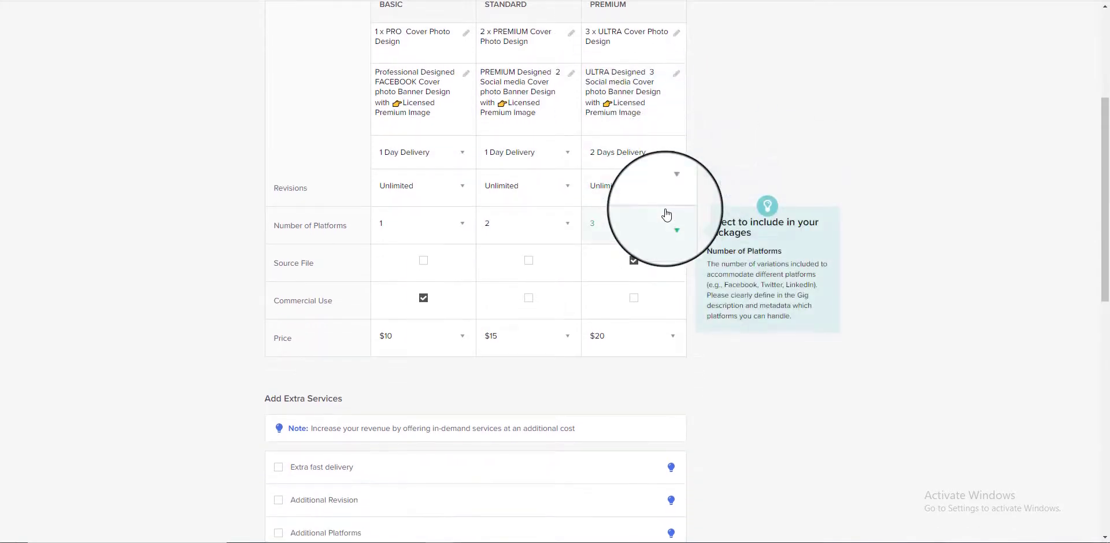
Review the package settings against the extra services and check the price options for the Source File extra.
scroll(650, 216, up, 1)
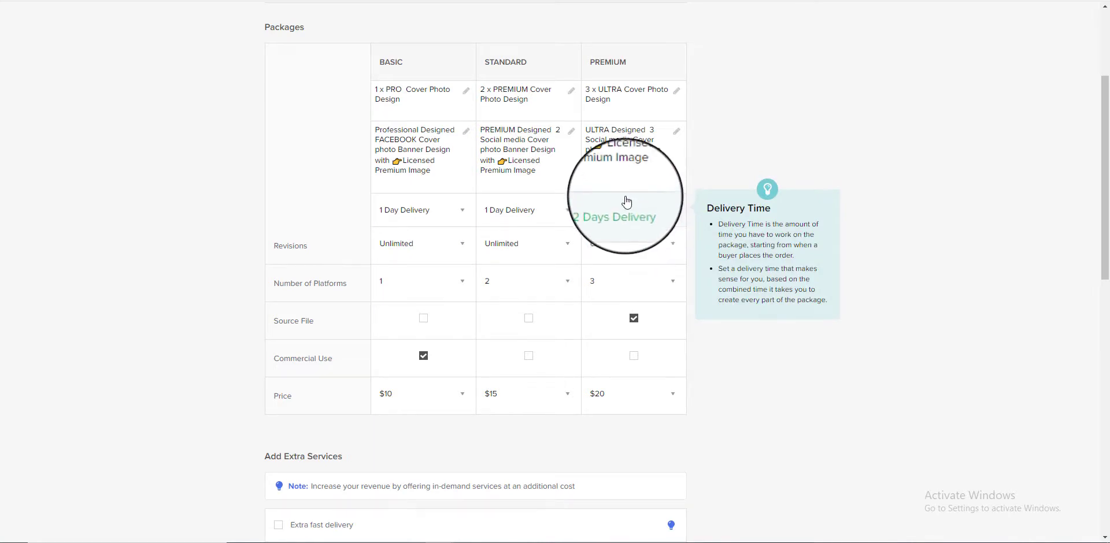
scroll(620, 219, down, 2)
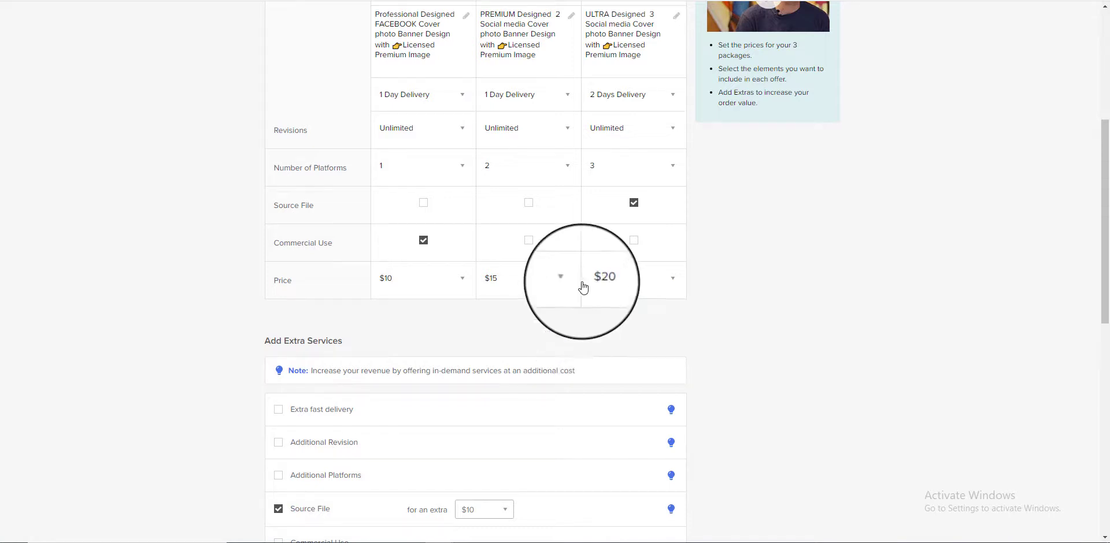
scroll(572, 306, down, 3)
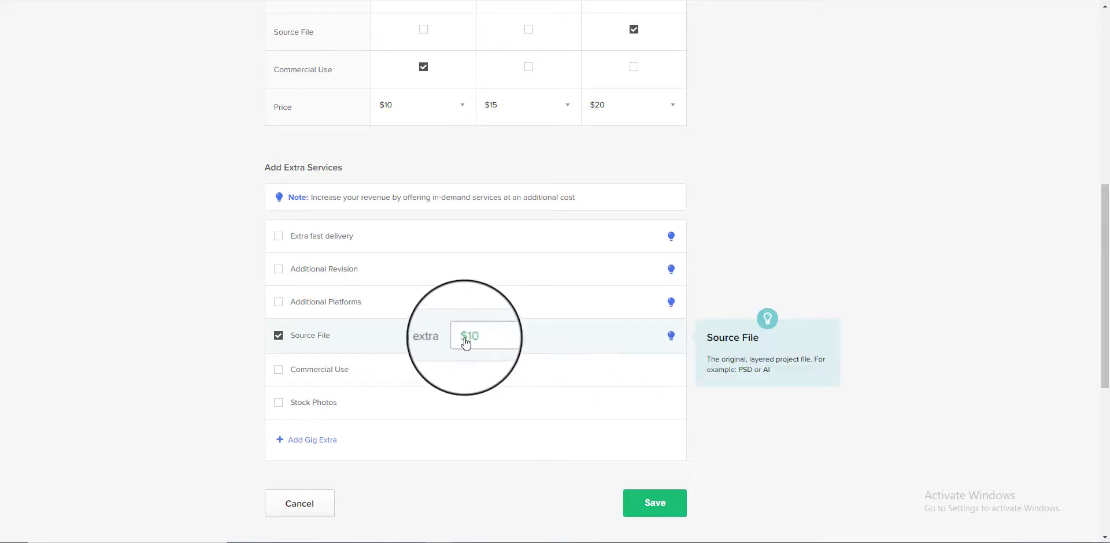
scroll(521, 318, up, 4)
scroll(620, 223, down, 2)
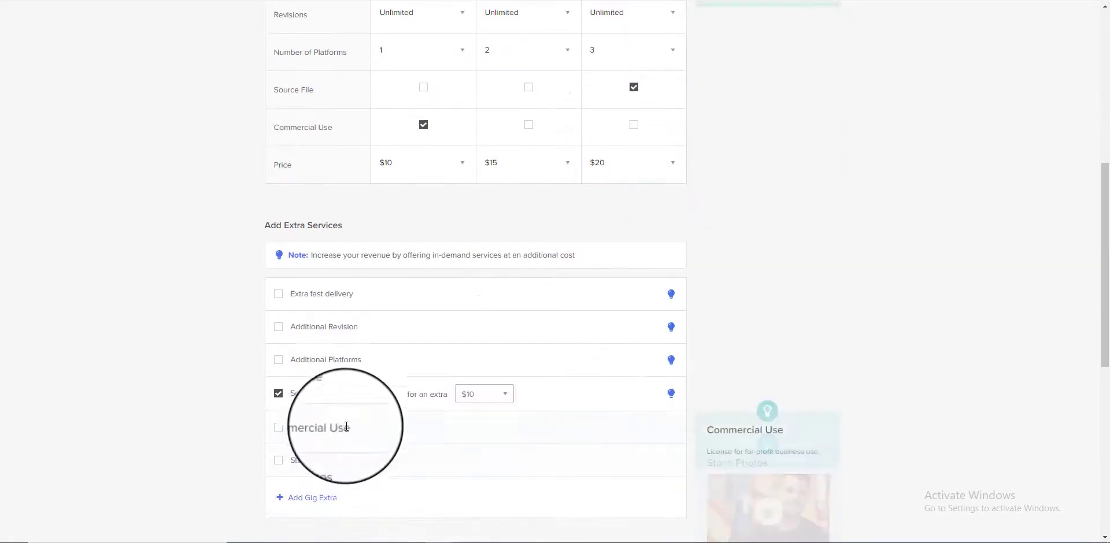
click(494, 397)
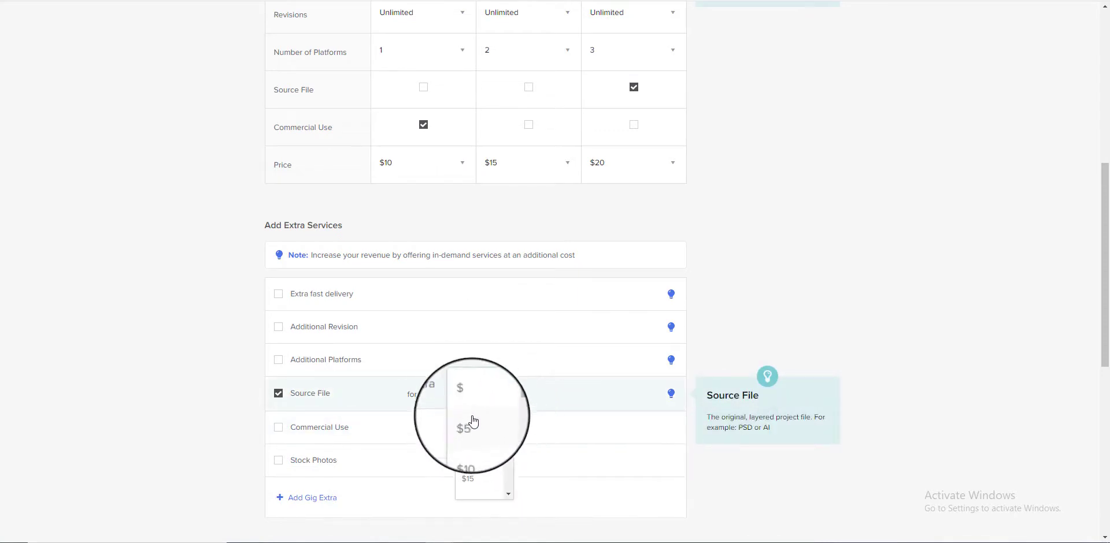
scroll(792, 269, up, 1)
scroll(720, 264, up, 3)
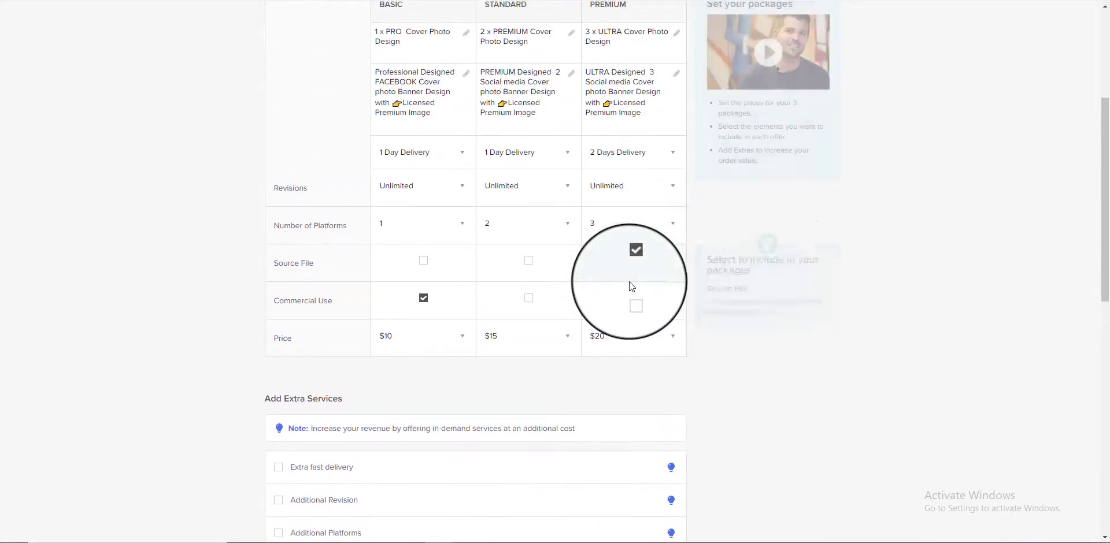
Keep the Premium delivery time at 2 days and include commercial use in the Standard and Premium packages.
click(631, 151)
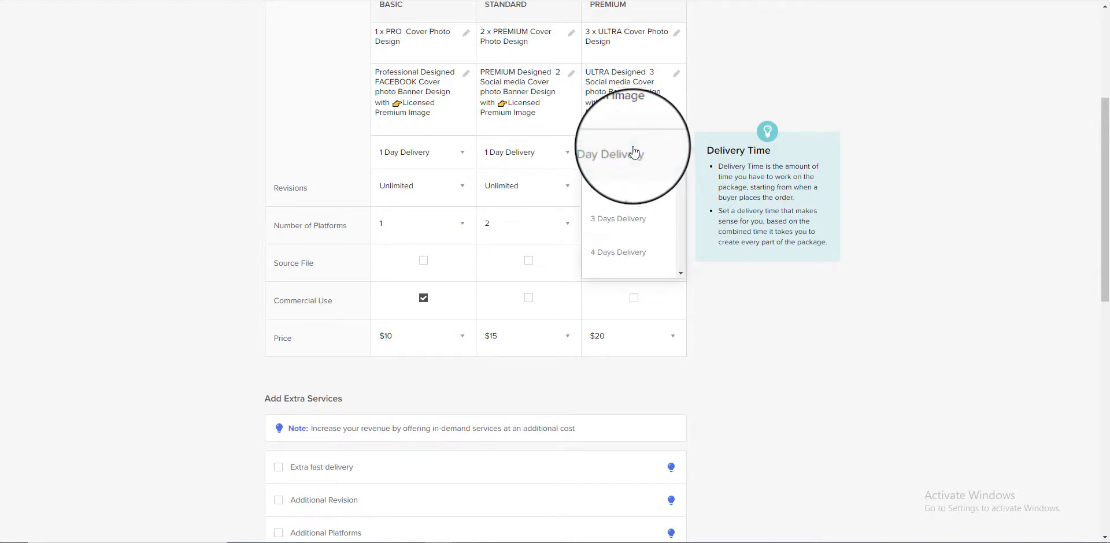
click(646, 183)
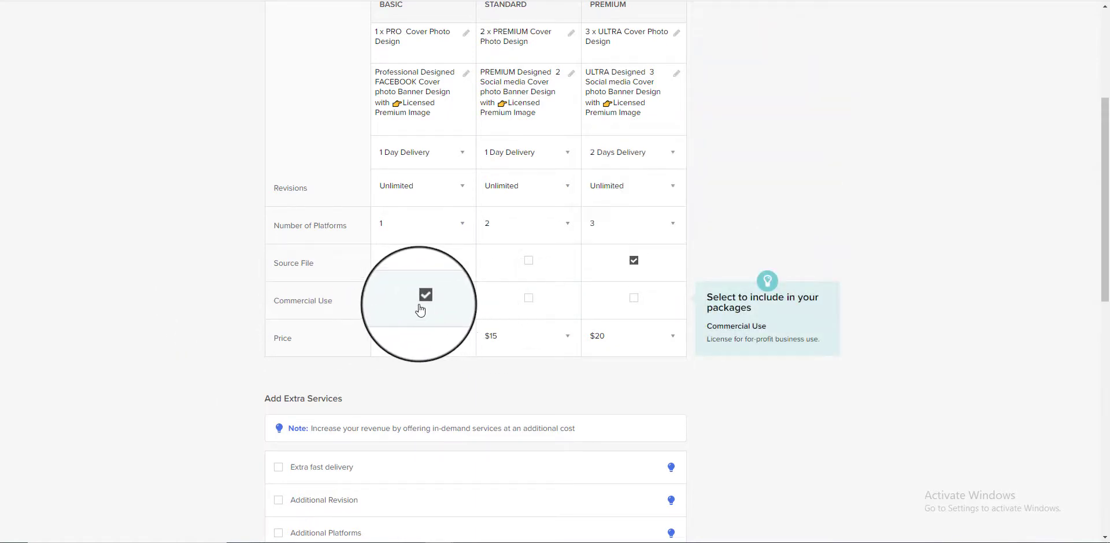
click(528, 300)
click(634, 299)
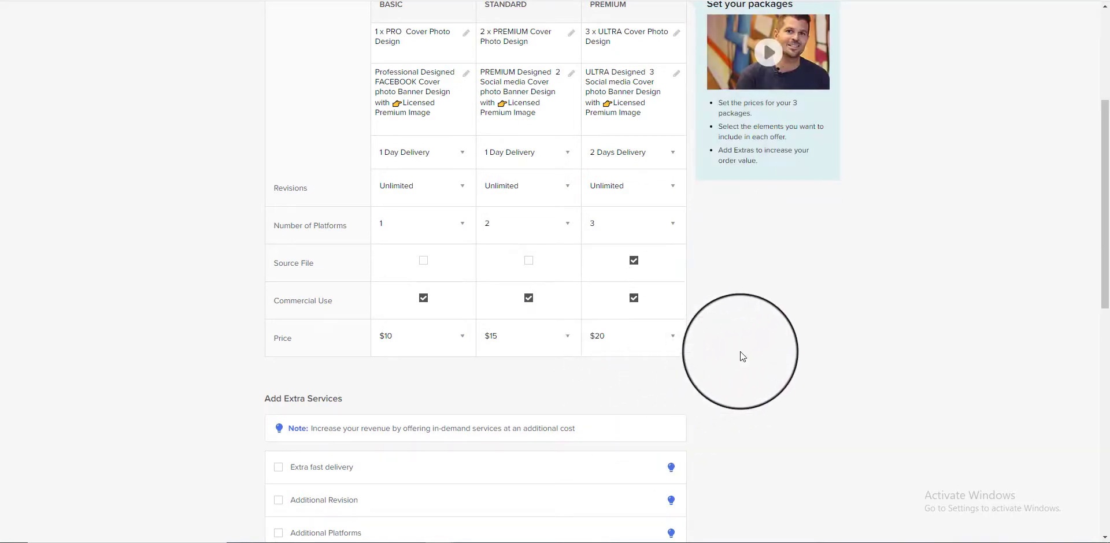
Check the price options of the Basic package and compare the prices and contents of all three packages.
scroll(459, 458, down, 2)
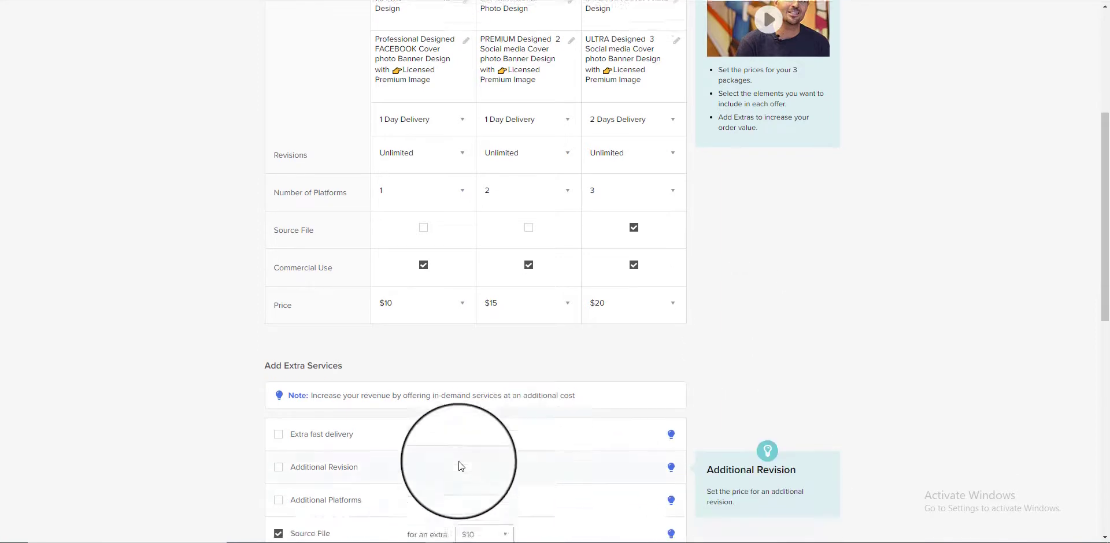
scroll(439, 323, up, 1)
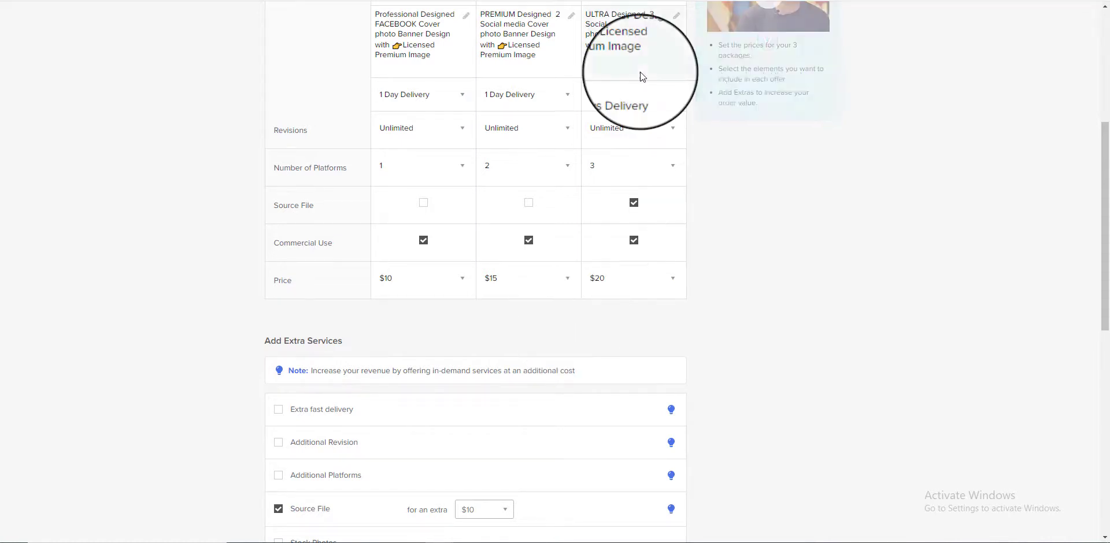
click(450, 296)
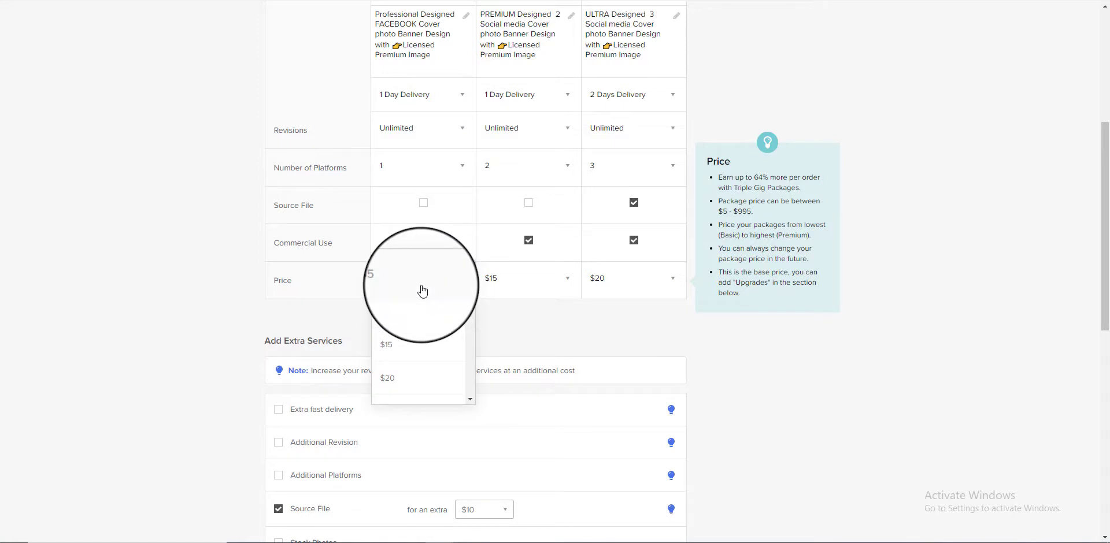
click(467, 305)
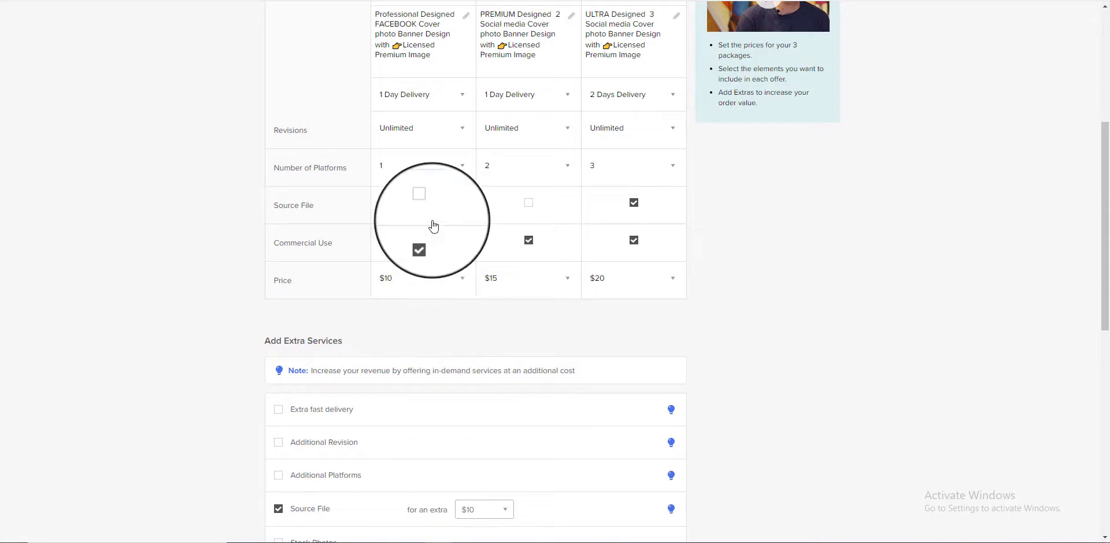
scroll(372, 241, up, 5)
scroll(156, 205, down, 5)
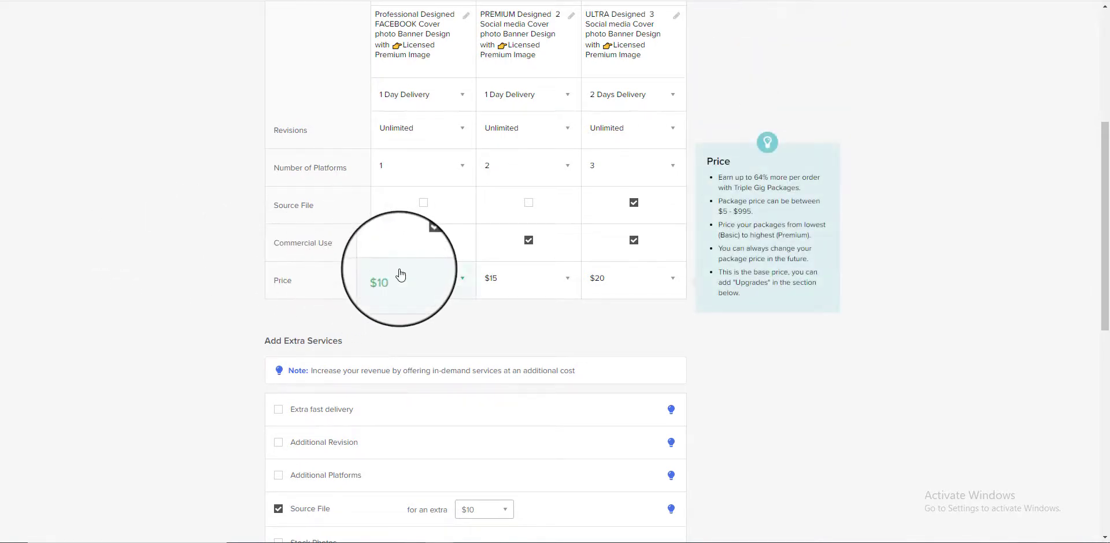
scroll(540, 292, up, 3)
scroll(551, 373, down, 1)
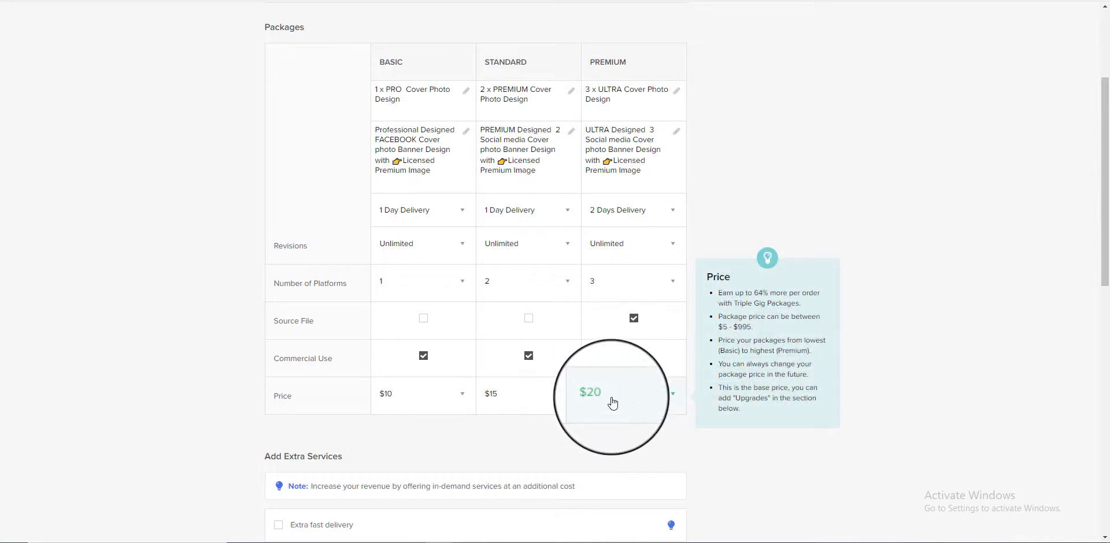
Examine the available extra services alongside the delivery times and features of the three packages.
scroll(595, 433, down, 5)
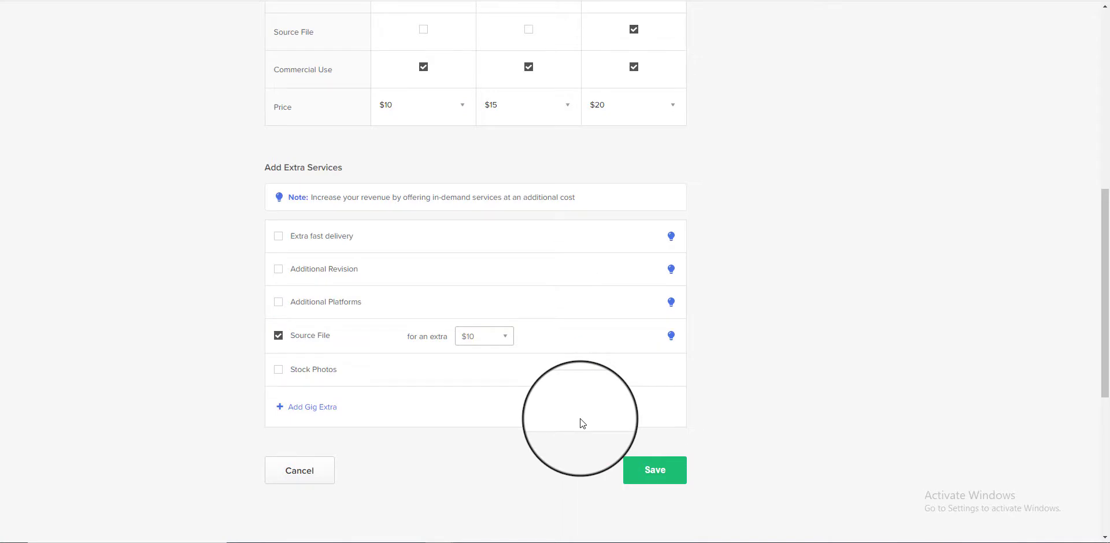
scroll(578, 428, up, 6)
scroll(541, 433, down, 3)
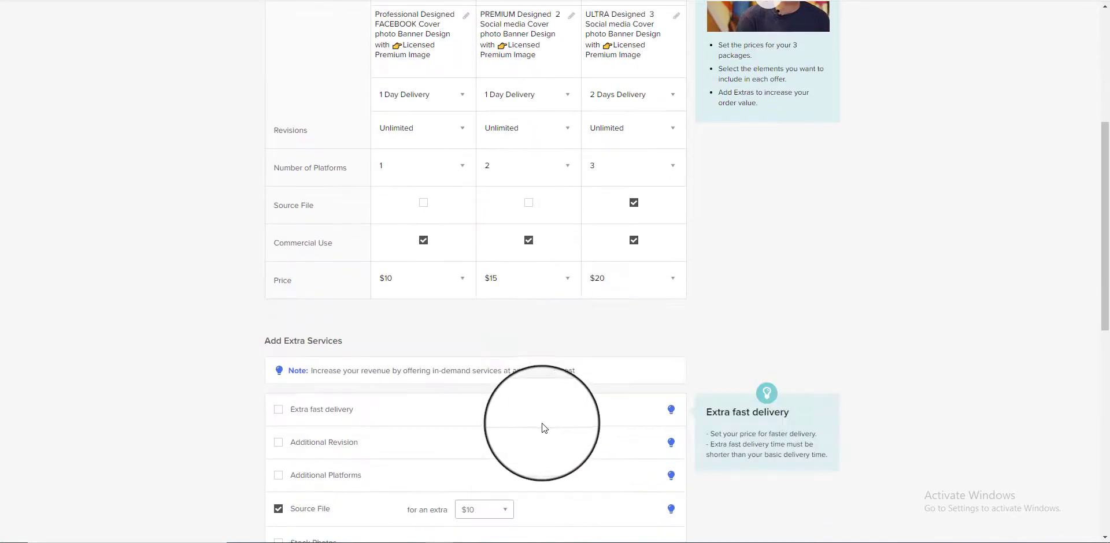
scroll(542, 428, down, 2)
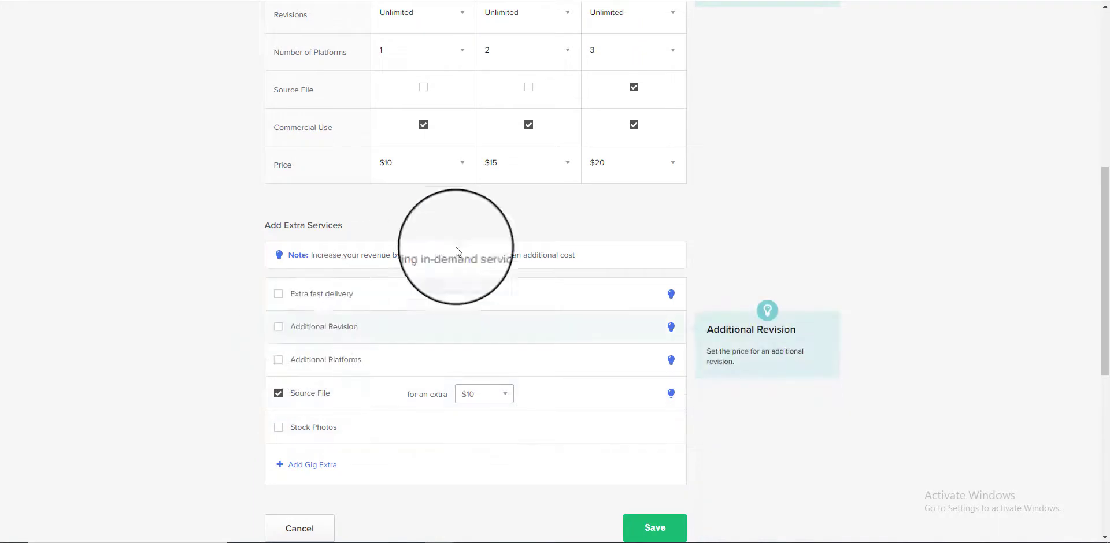
scroll(578, 115, up, 4)
scroll(620, 202, up, 1)
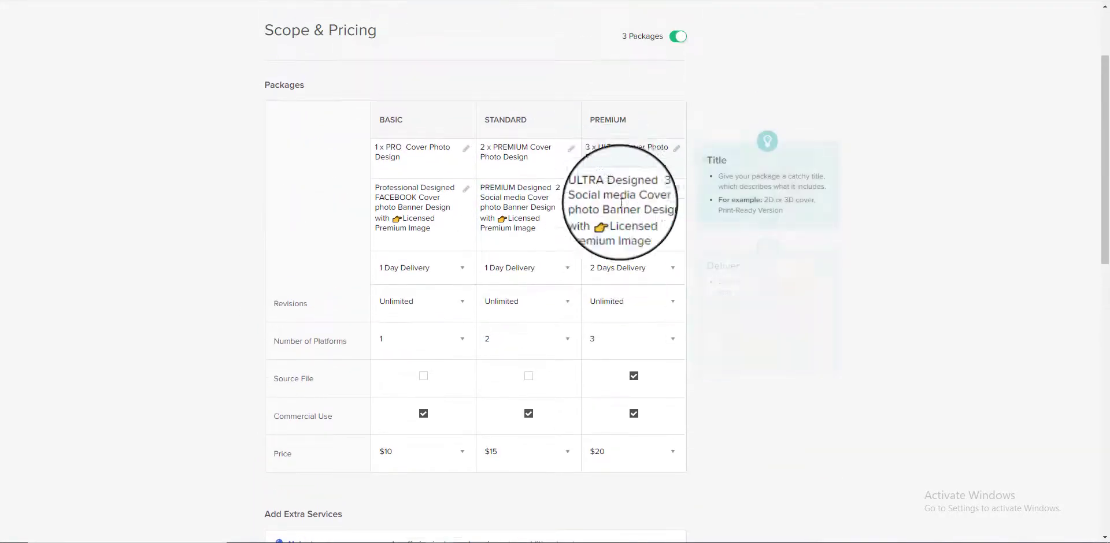
scroll(620, 202, down, 2)
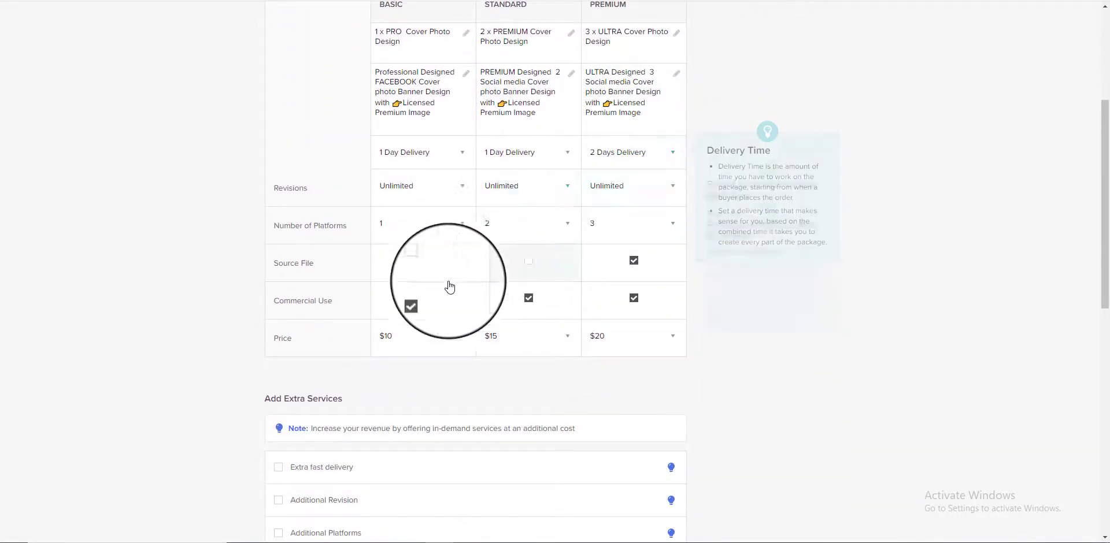
scroll(498, 273, down, 3)
scroll(644, 218, up, 4)
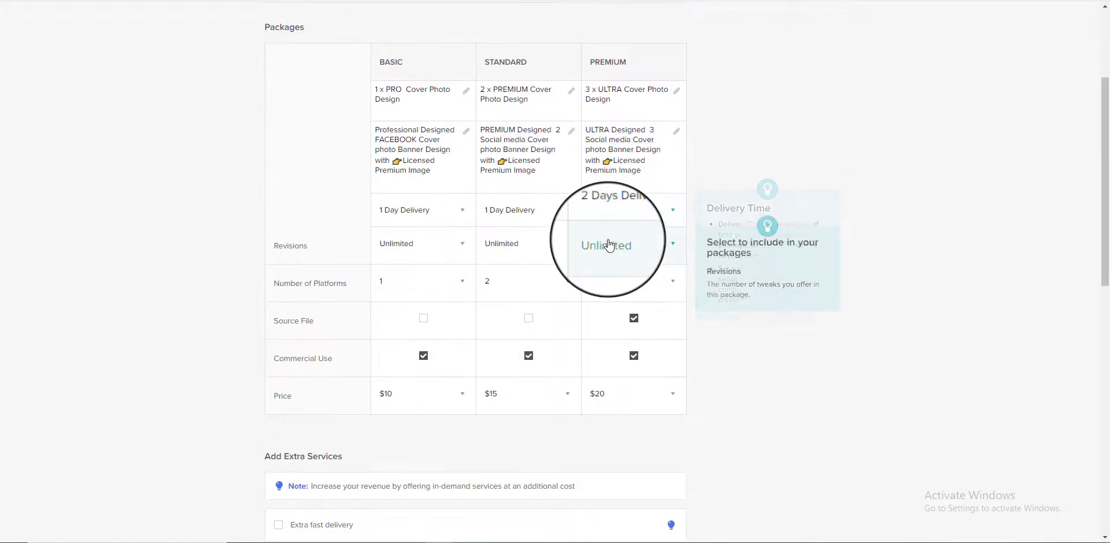
scroll(650, 240, down, 4)
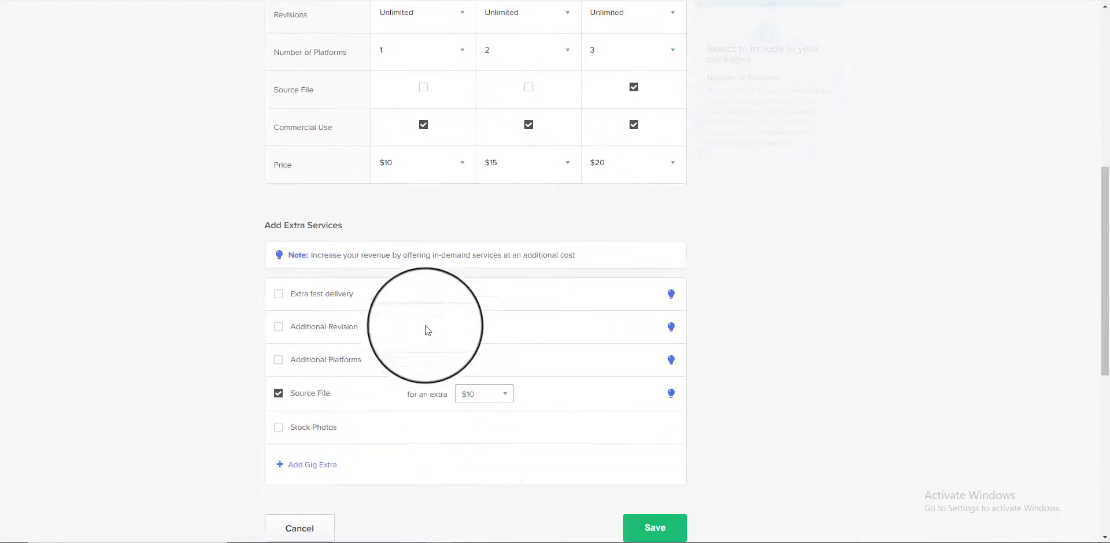
Offer extra fast delivery of the Premium package in 1 day for an extra $10, and save the pricing.
click(278, 294)
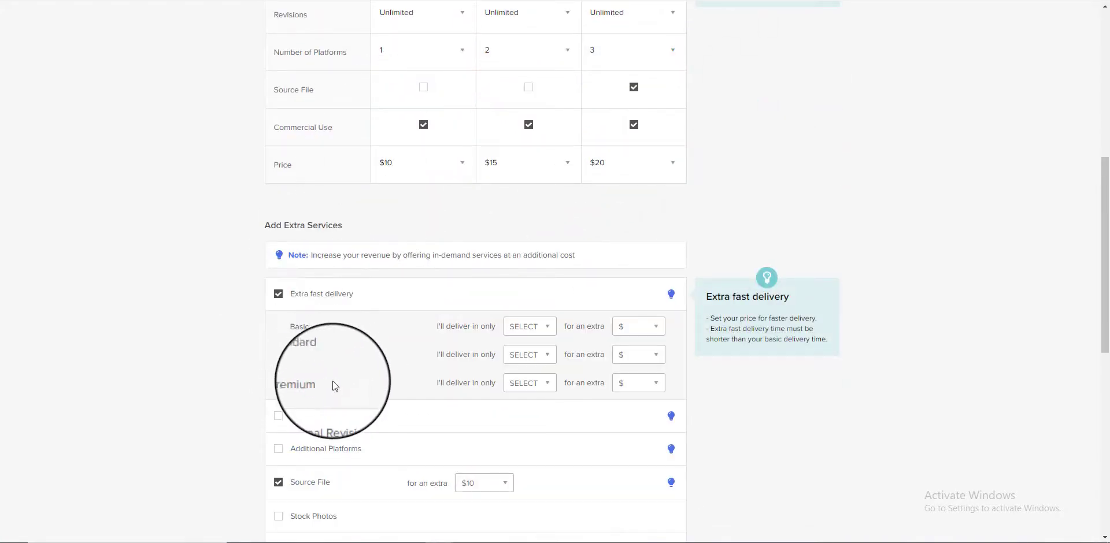
click(530, 384)
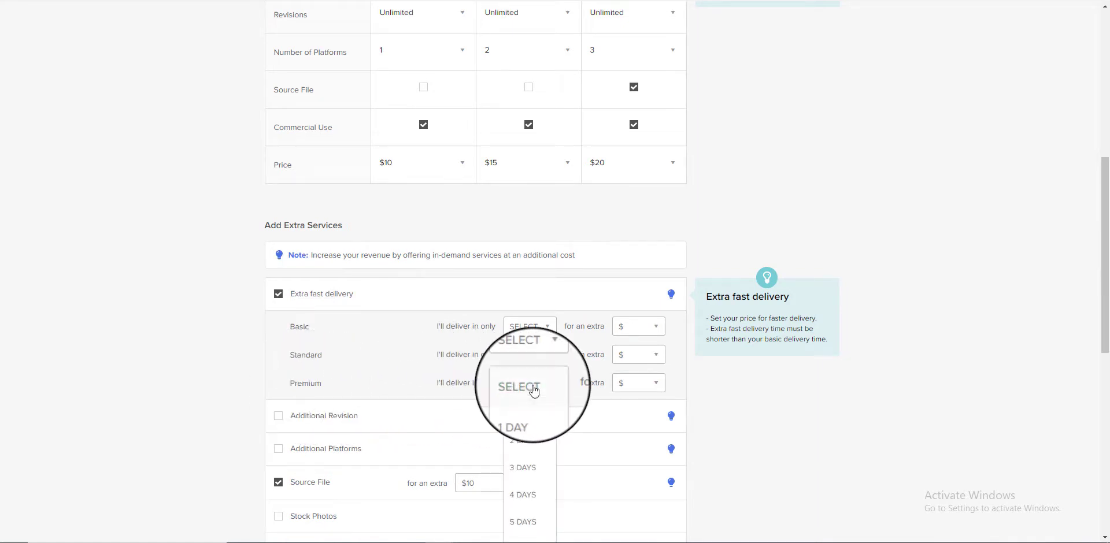
click(517, 417)
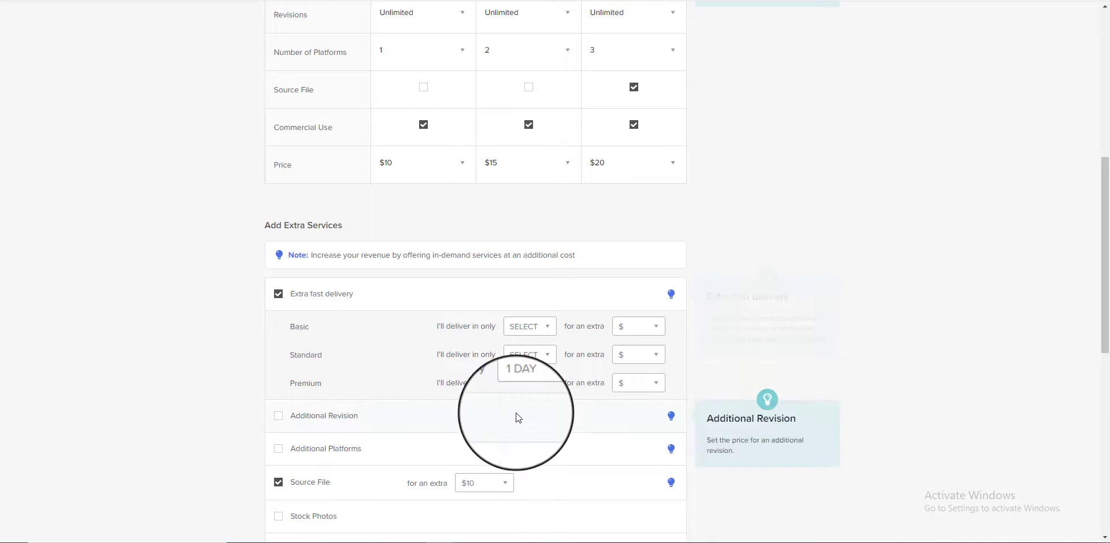
click(624, 384)
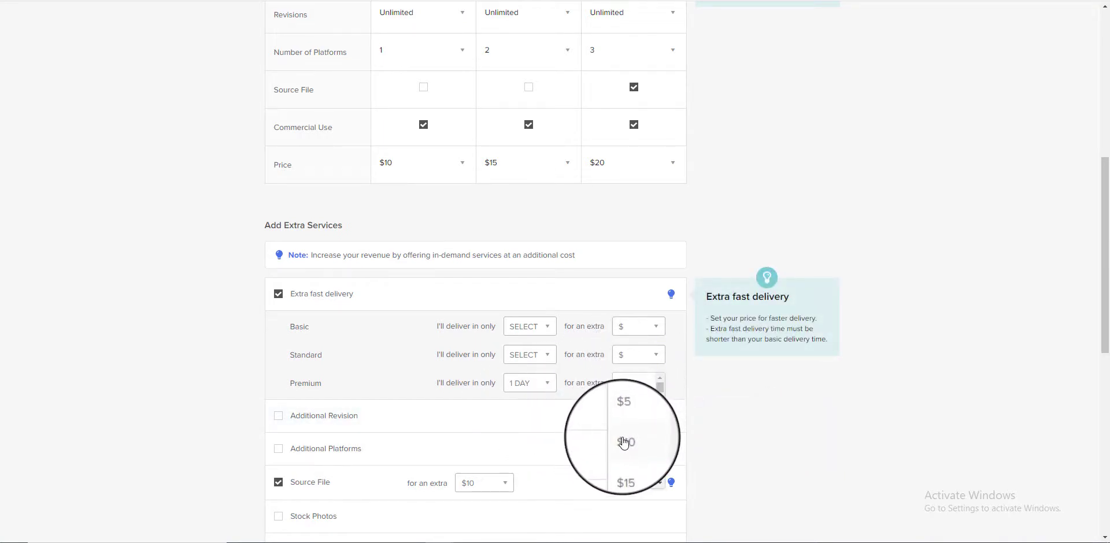
click(622, 432)
scroll(616, 432, down, 2)
scroll(616, 436, down, 2)
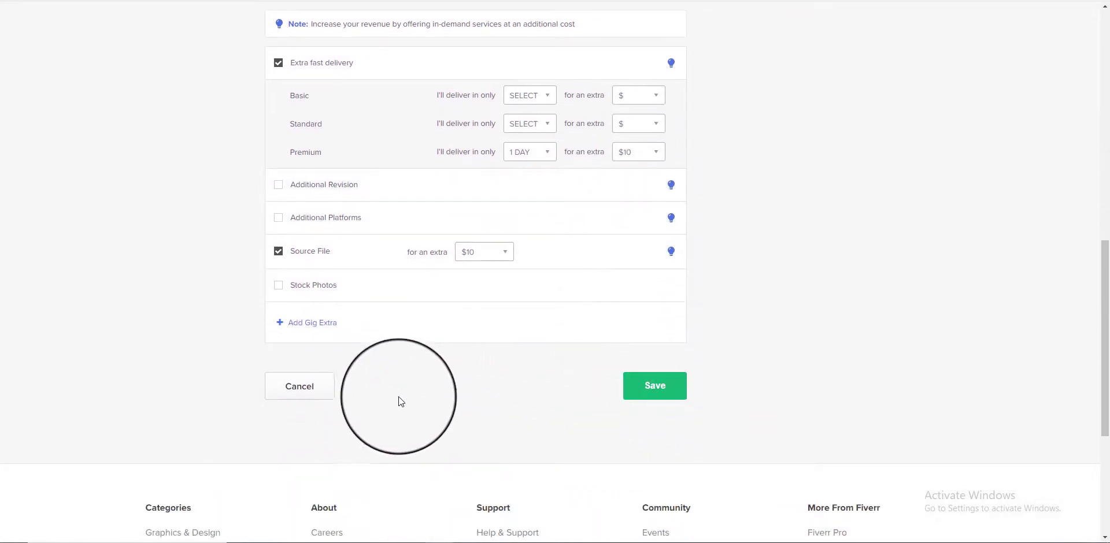
click(651, 395)
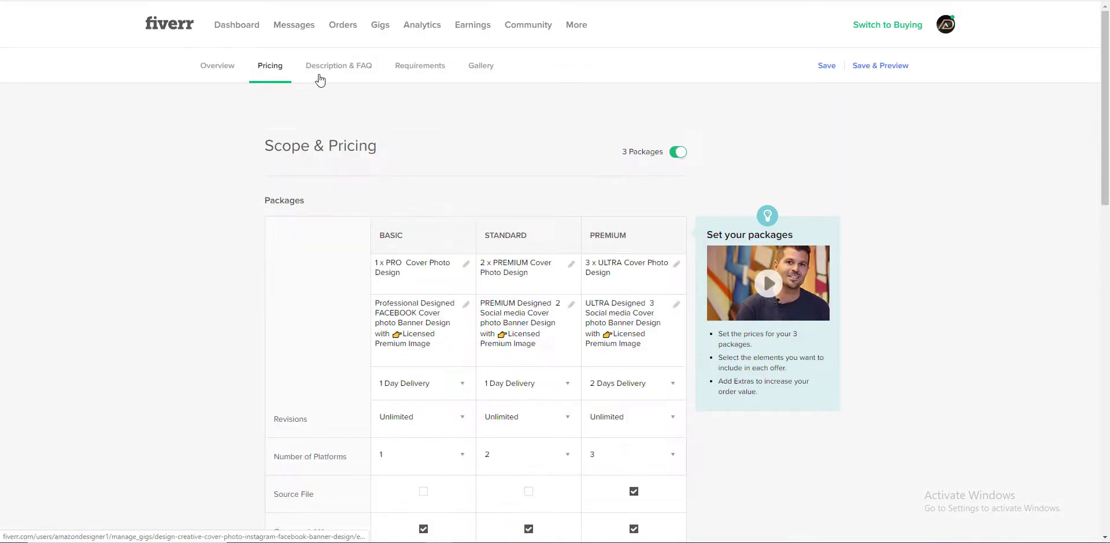
Open the gig's description and FAQ section and read the description from its introduction through the features to the closing order line.
click(324, 77)
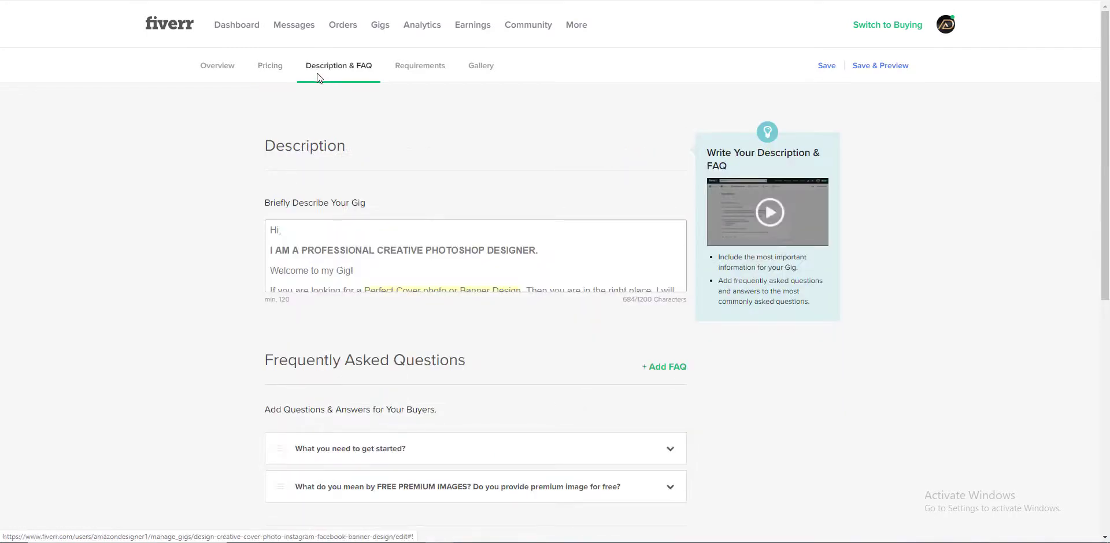
click(354, 226)
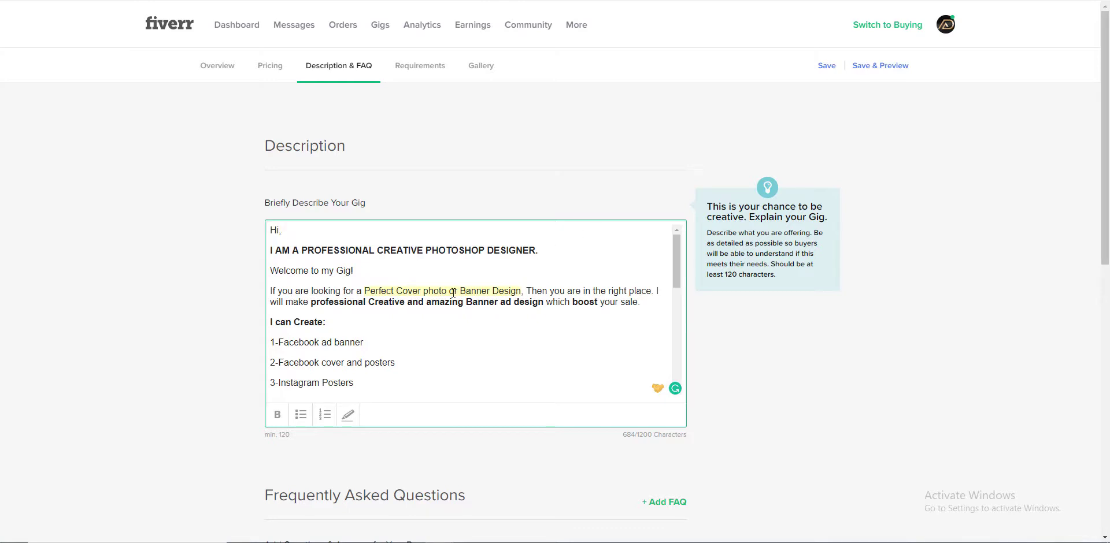
scroll(454, 293, down, 10)
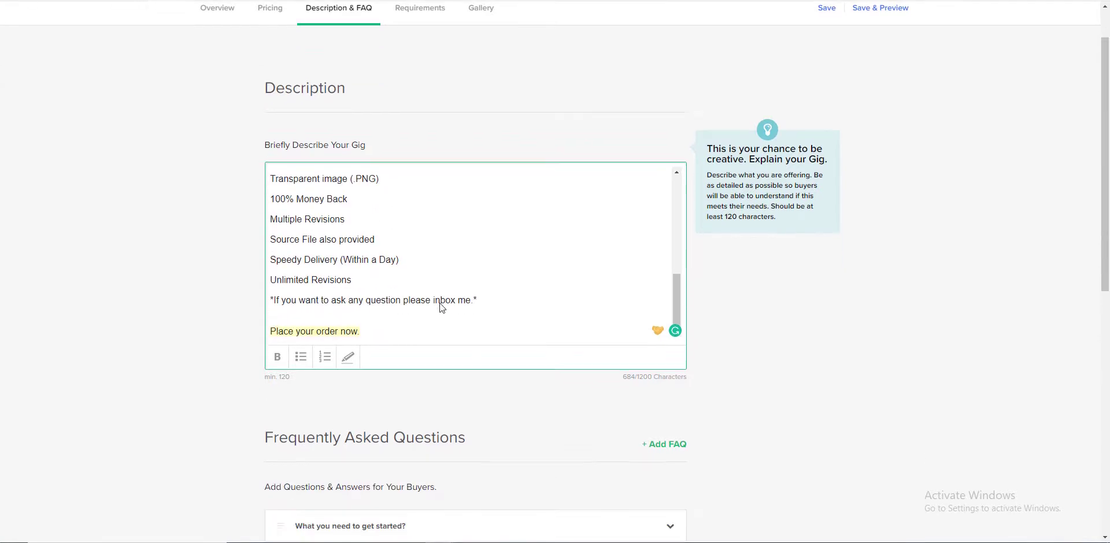
scroll(440, 299, down, 1)
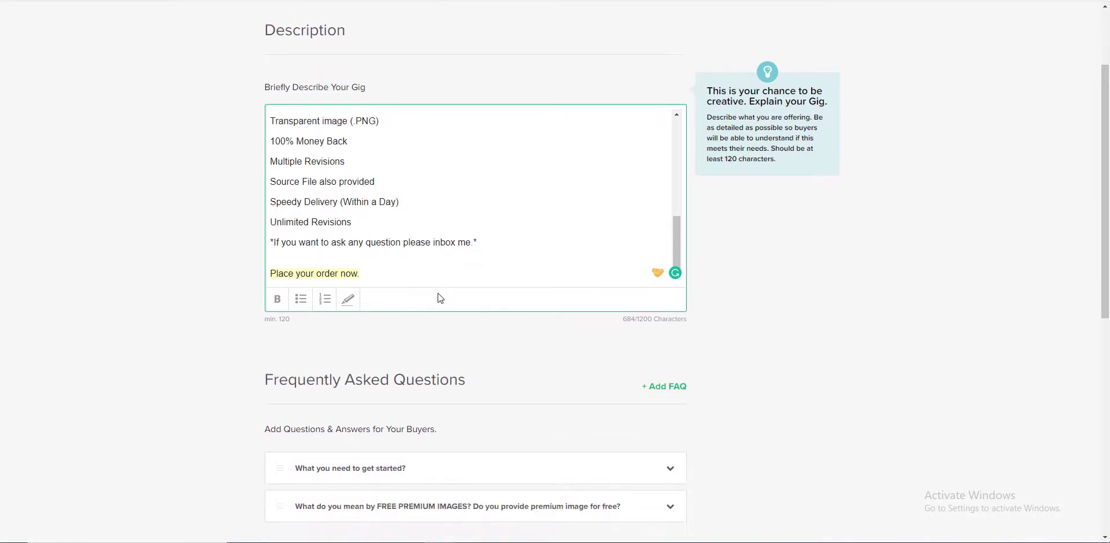
scroll(439, 298, up, 10)
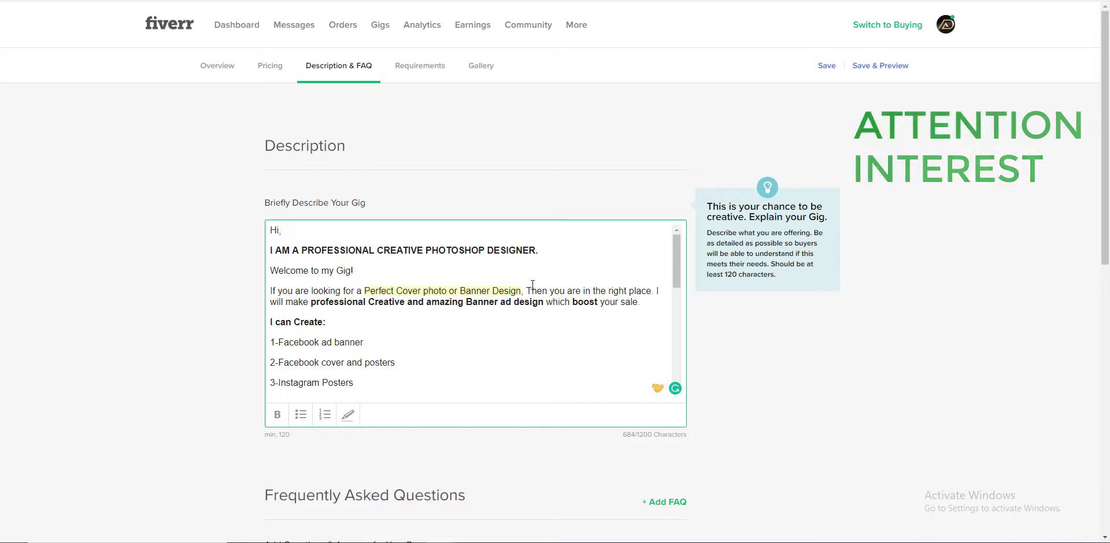
scroll(370, 338, down, 2)
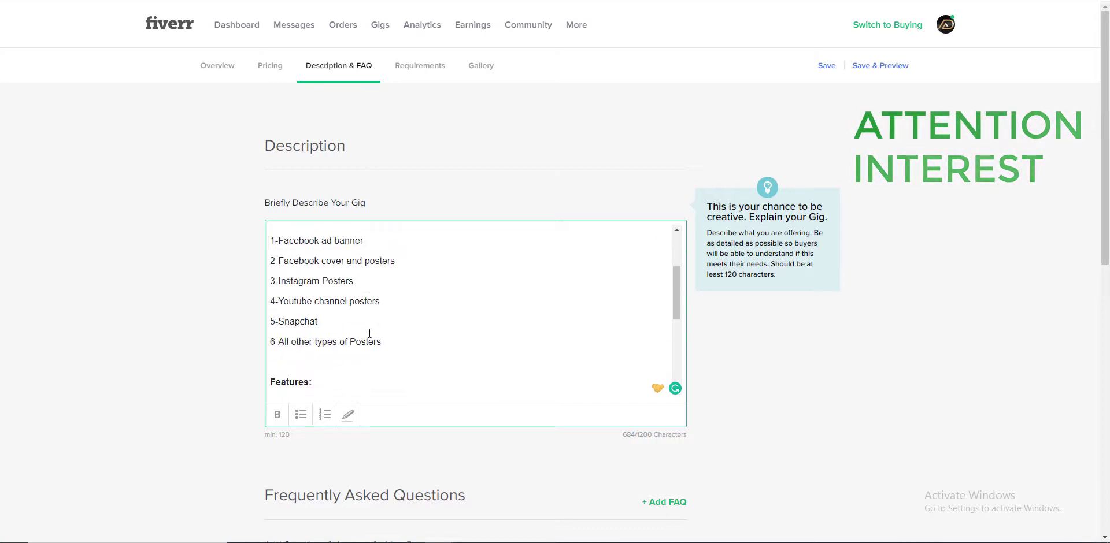
scroll(369, 334, up, 1)
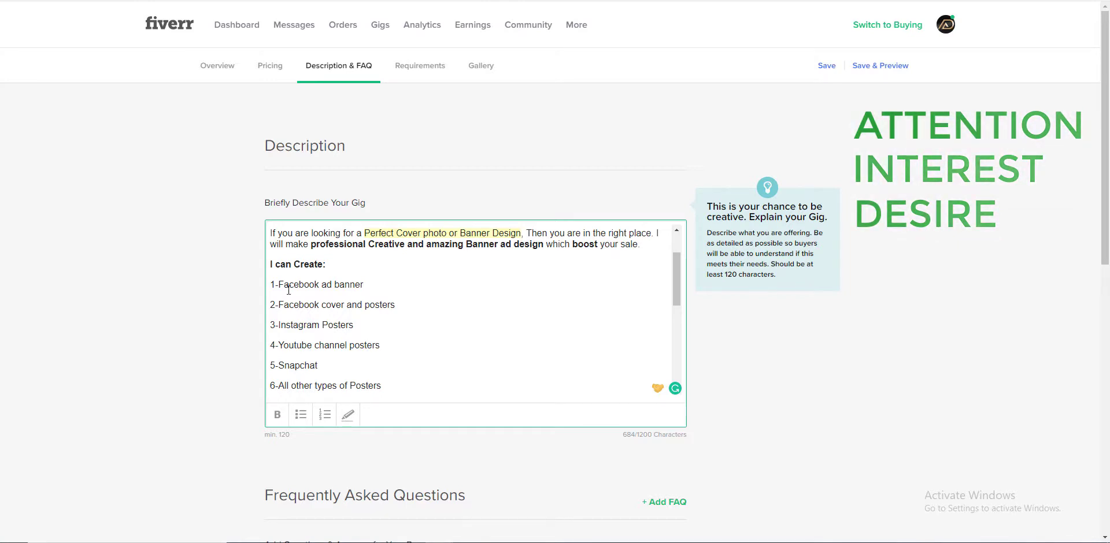
Reread the gig description's introduction, service list, features and closing order line for attention, interest, desire and action.
click(275, 267)
scroll(373, 358, down, 1)
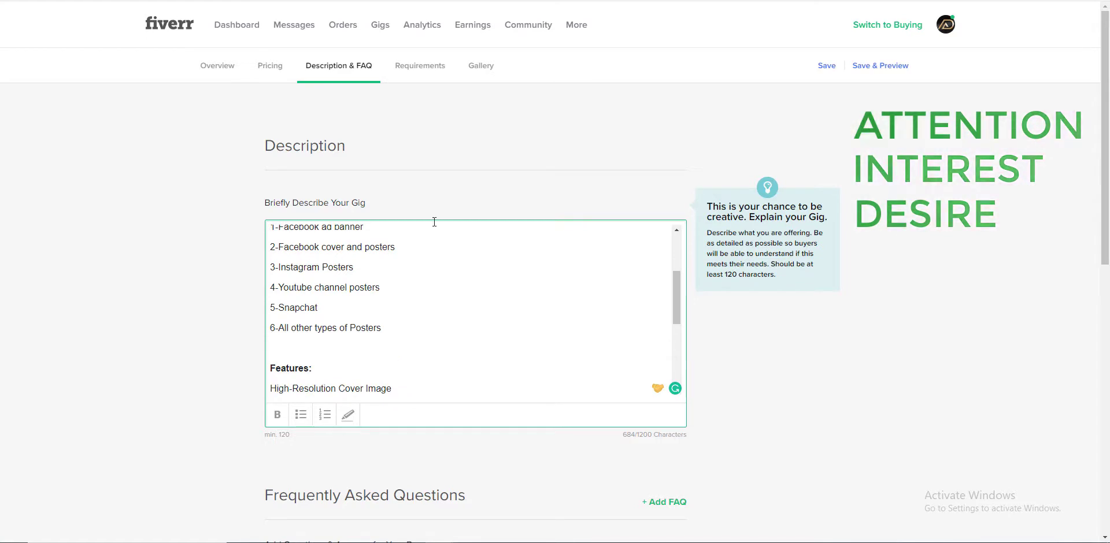
scroll(399, 185, down, 1)
scroll(375, 307, down, 5)
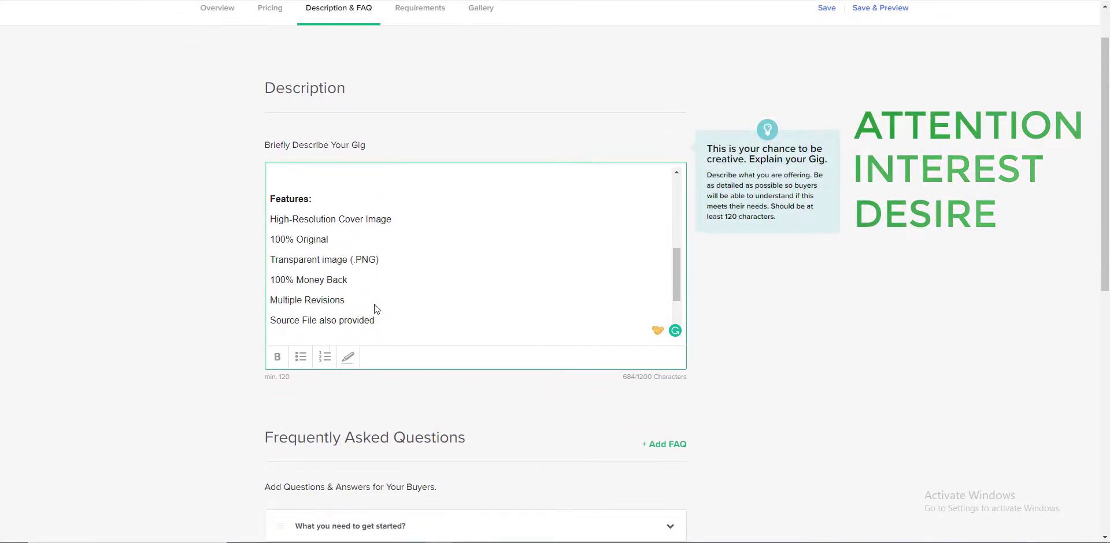
scroll(373, 292, up, 2)
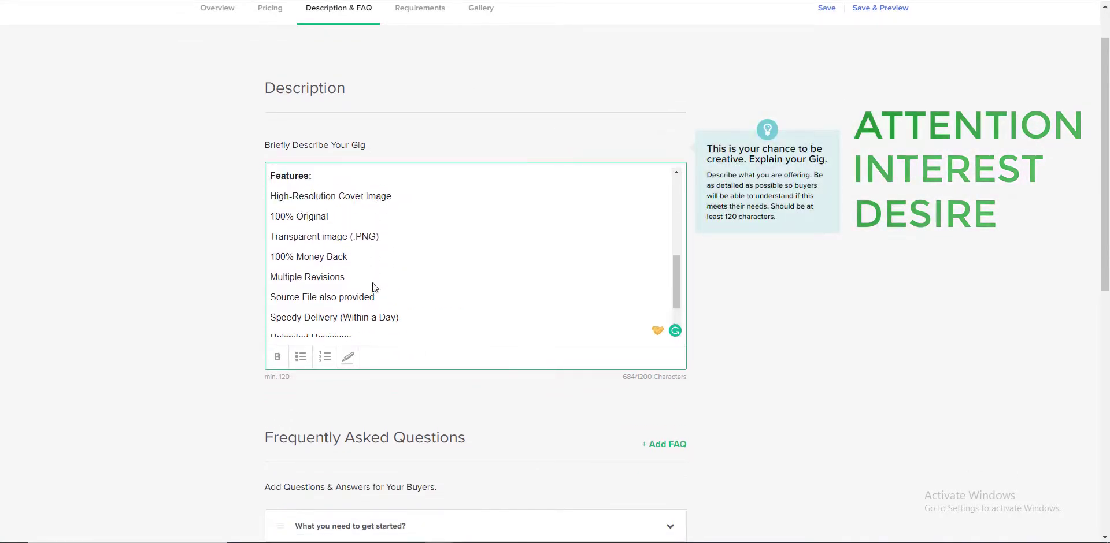
scroll(324, 248, up, 1)
scroll(321, 254, down, 1)
scroll(437, 284, down, 2)
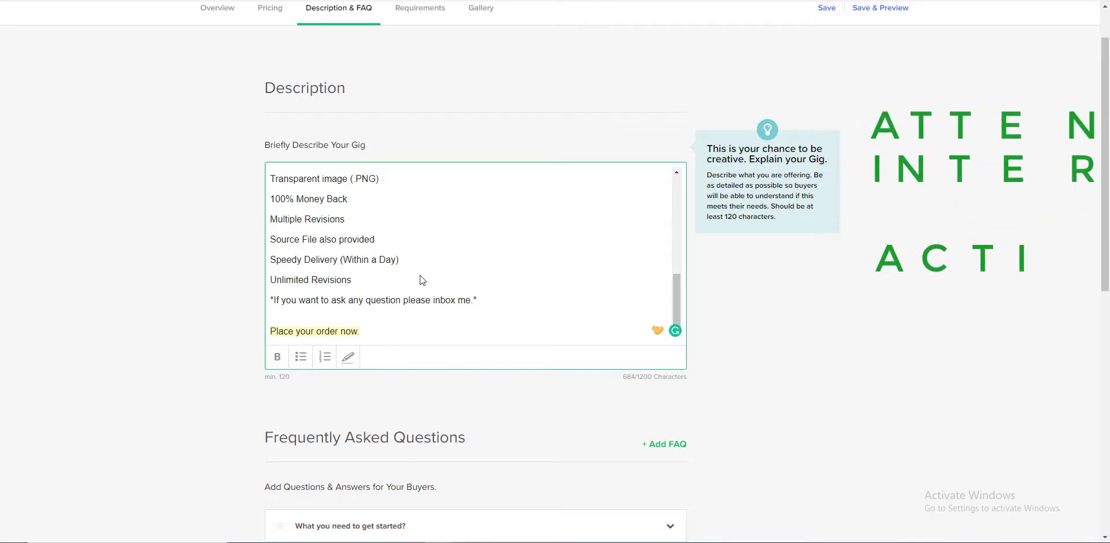
scroll(420, 278, up, 5)
scroll(137, 321, up, 1)
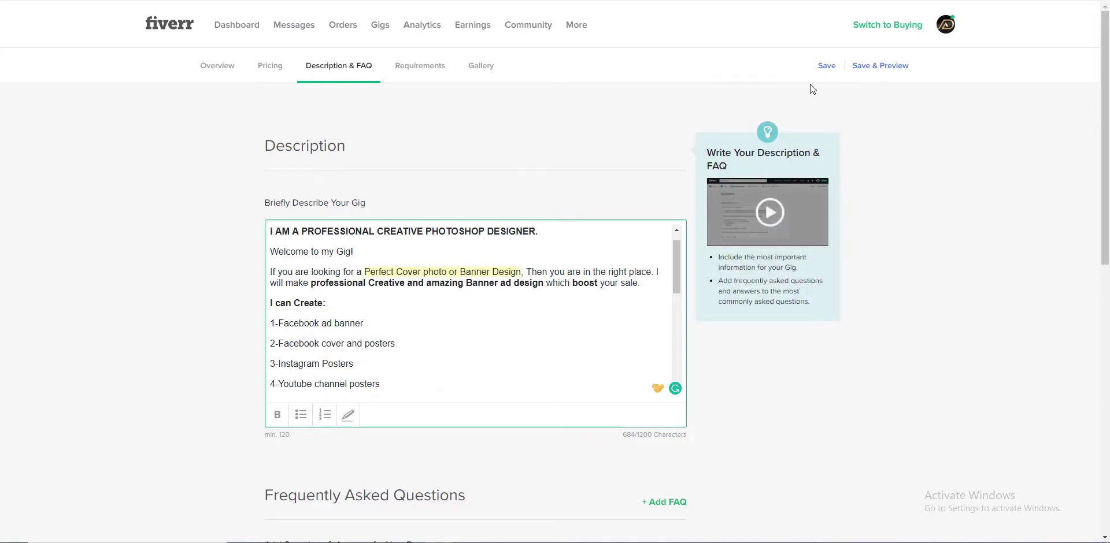
Save the gig description and check the frequently asked questions listed beneath it.
click(837, 63)
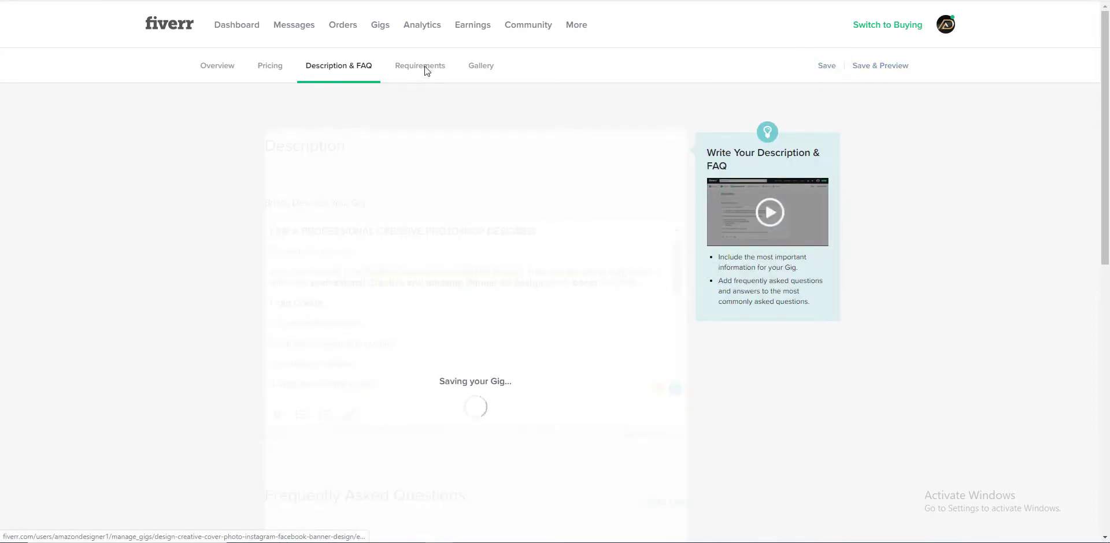
click(419, 88)
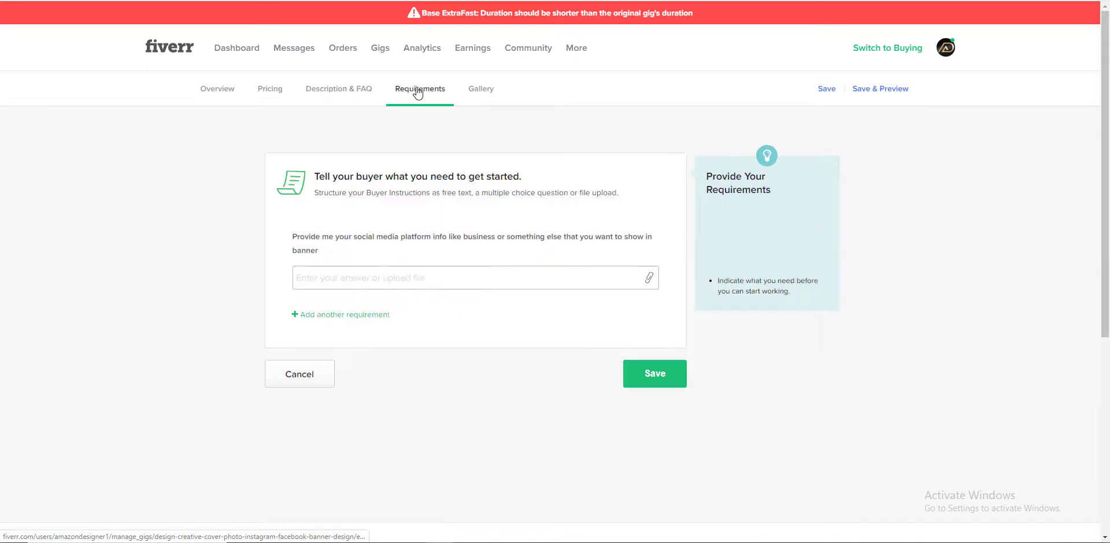
click(349, 90)
scroll(508, 253, down, 7)
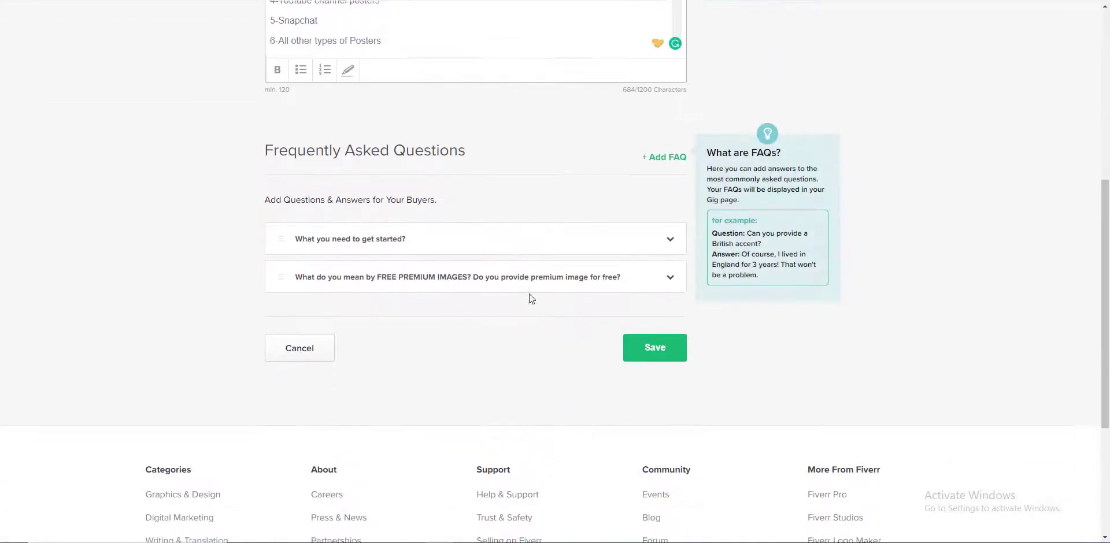
scroll(575, 272, up, 7)
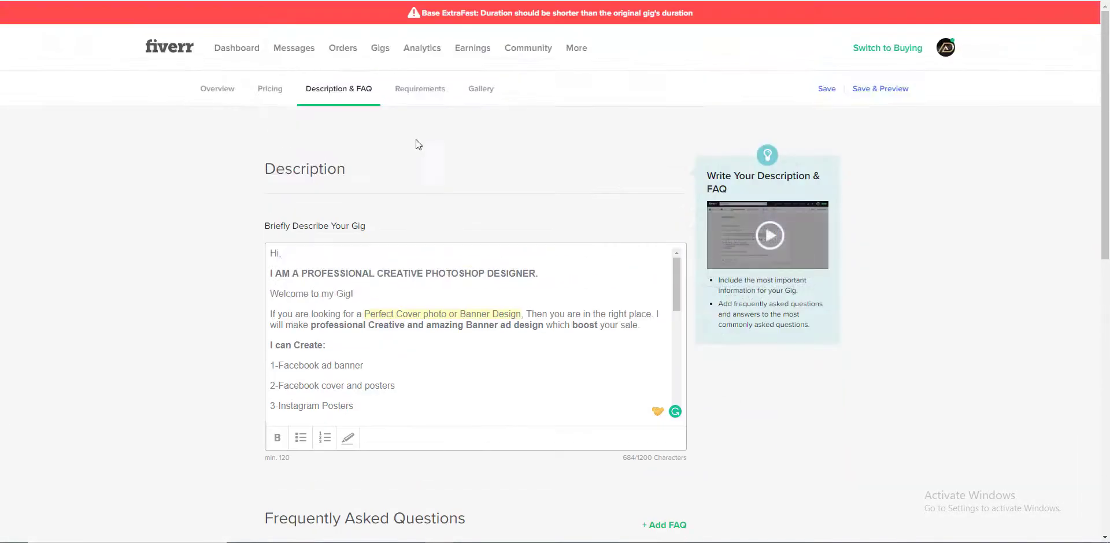
Check the question asked in the buyer requirements, and open the gig gallery to view its photos.
click(403, 96)
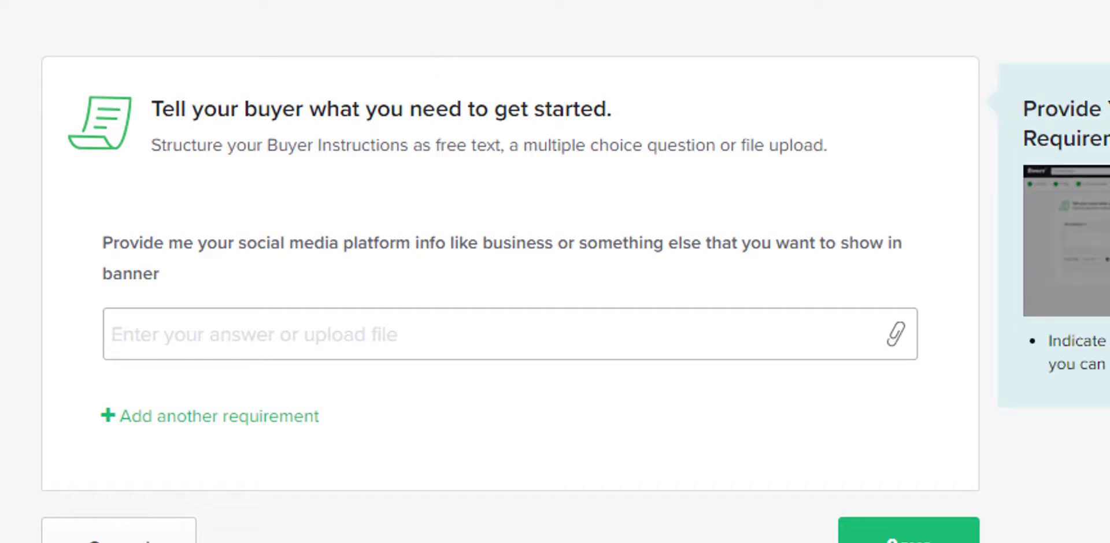
click(478, 33)
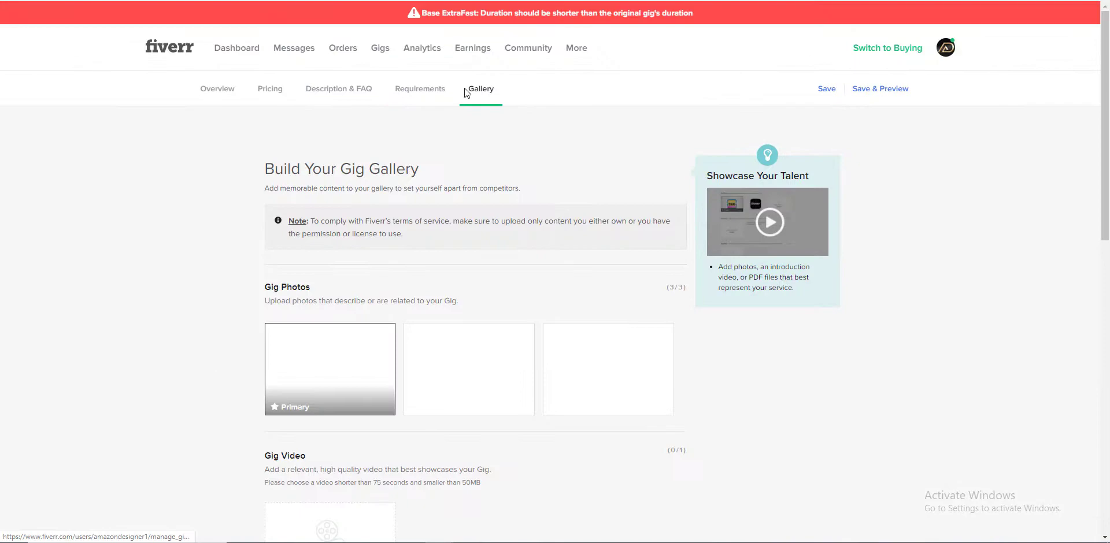
scroll(475, 151, down, 2)
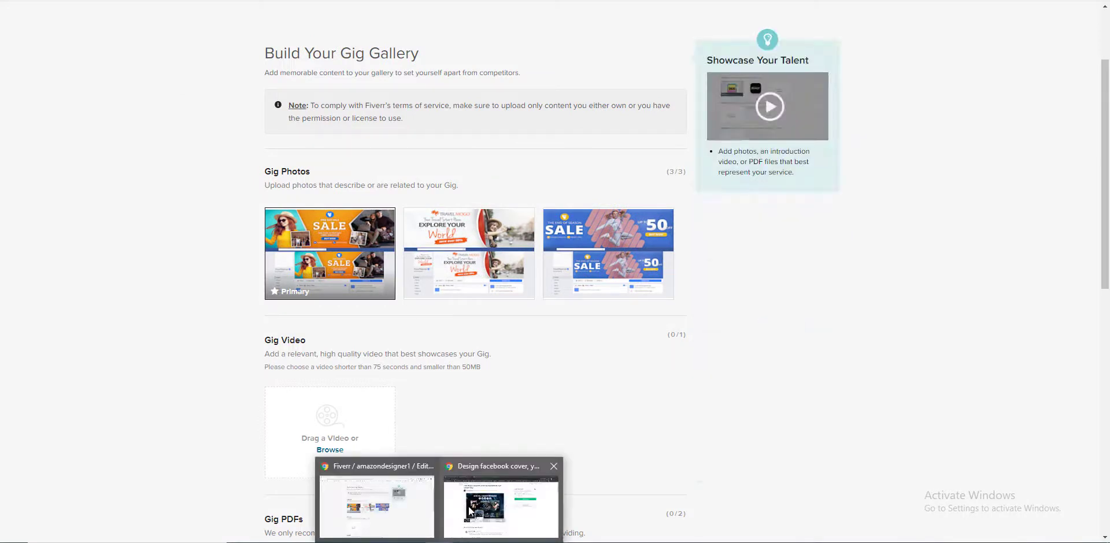
Switch to the "facebook cover" search results in the other browser window and compare competitors' gig thumbnails.
click(508, 509)
click(222, 1)
scroll(653, 347, down, 2)
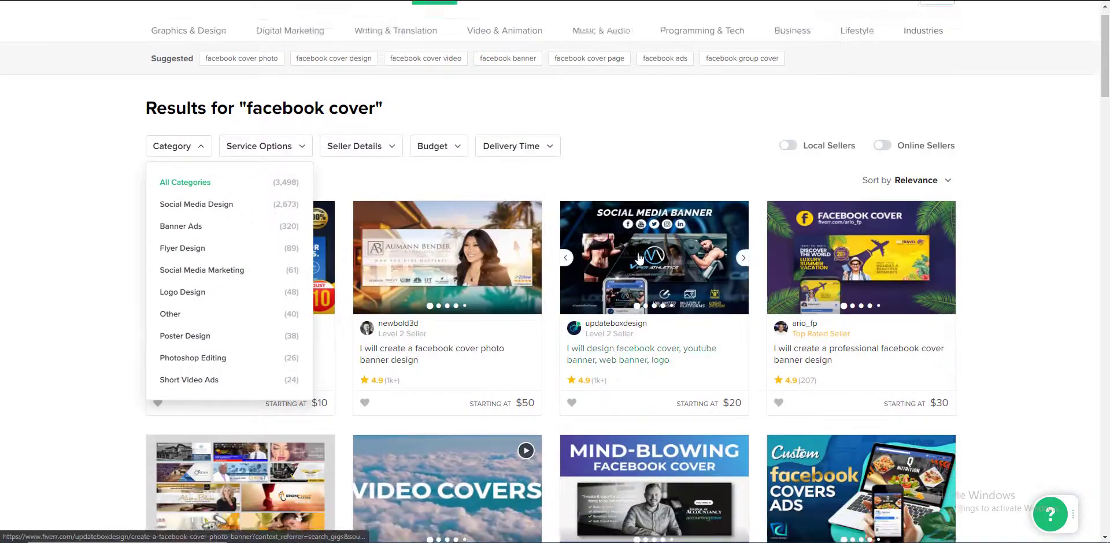
scroll(689, 240, down, 6)
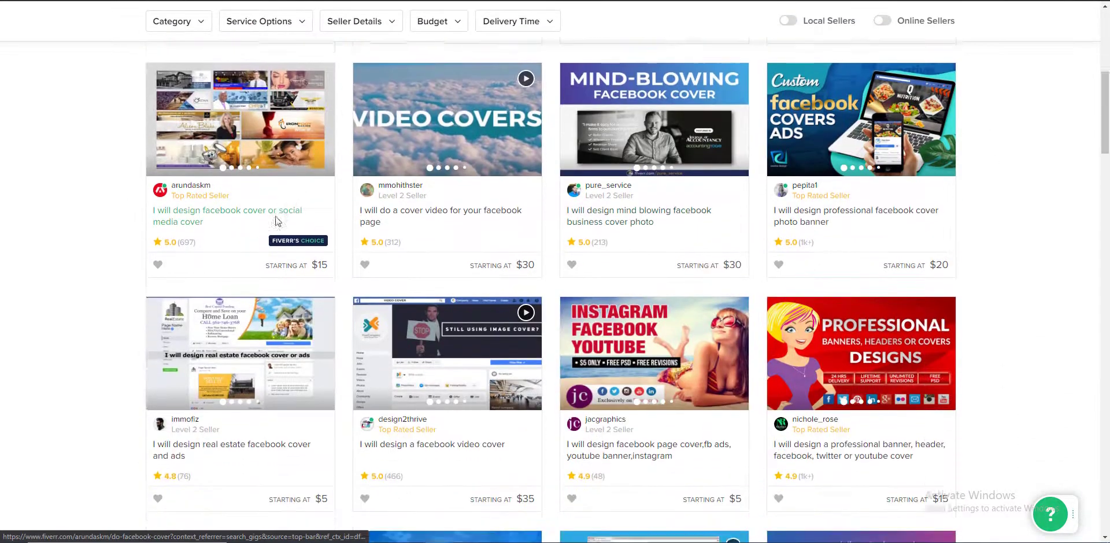
scroll(690, 240, down, 3)
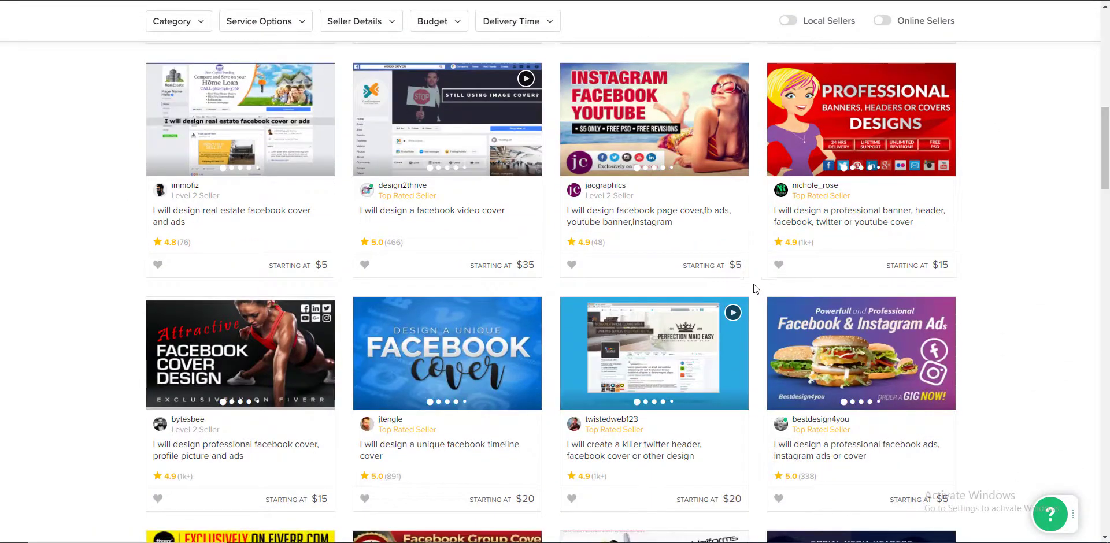
scroll(894, 197, down, 4)
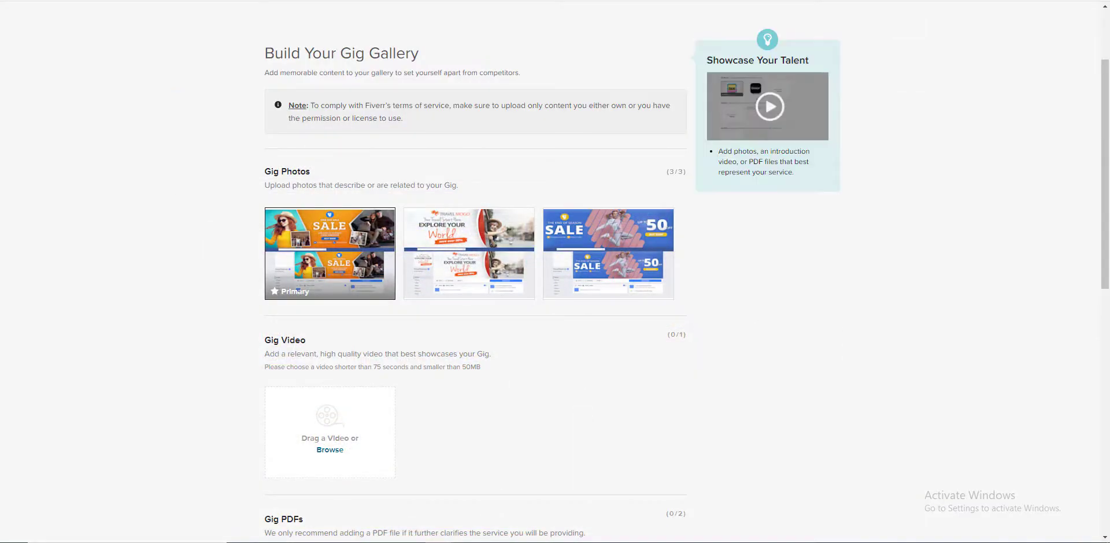
Open canva.com in a new browser tab and dismiss the Canva Pro trial offer.
key(ctrl+t)
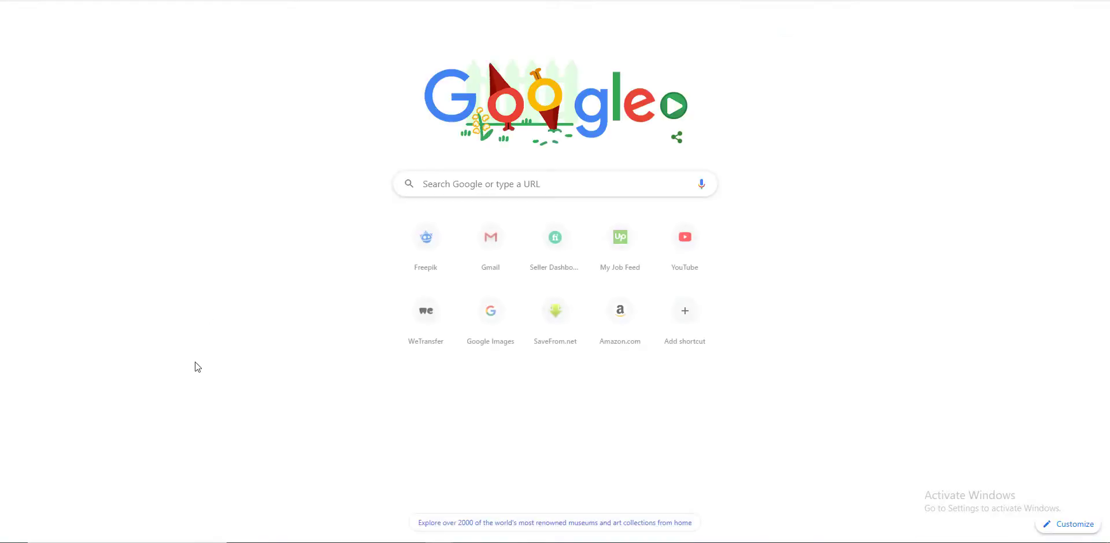
text(canva.com)
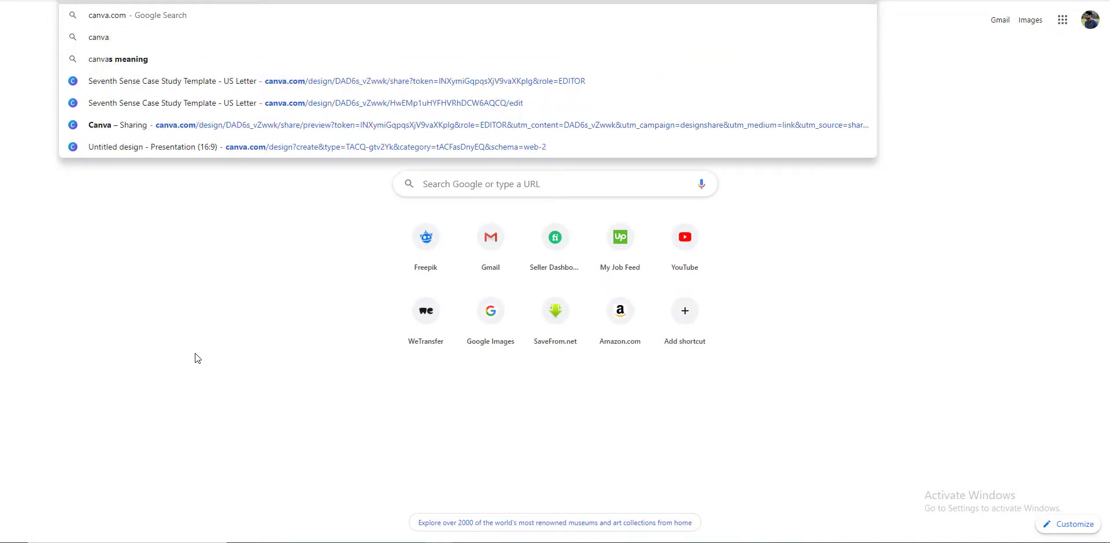
key(Return)
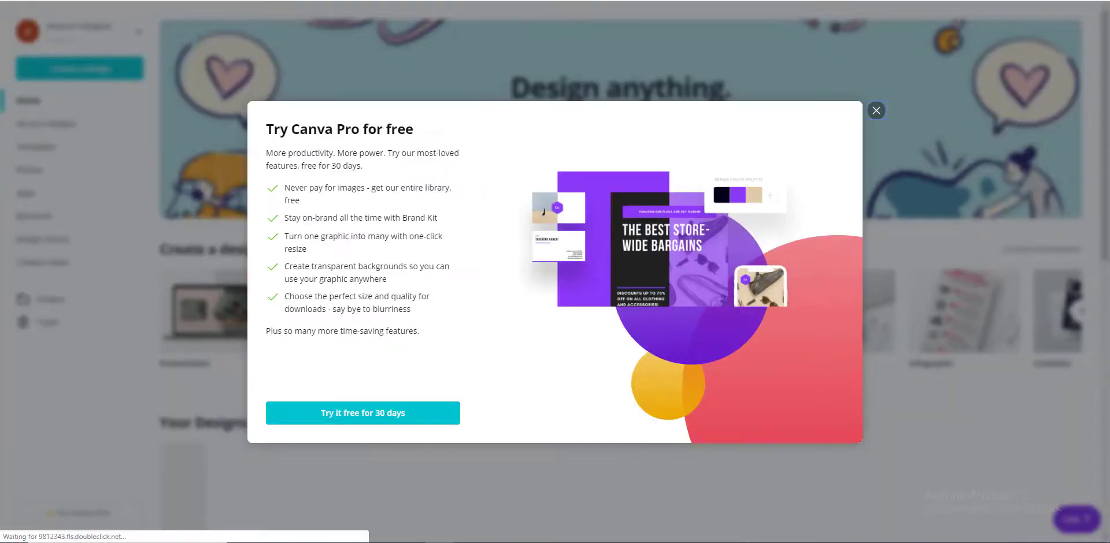
click(876, 111)
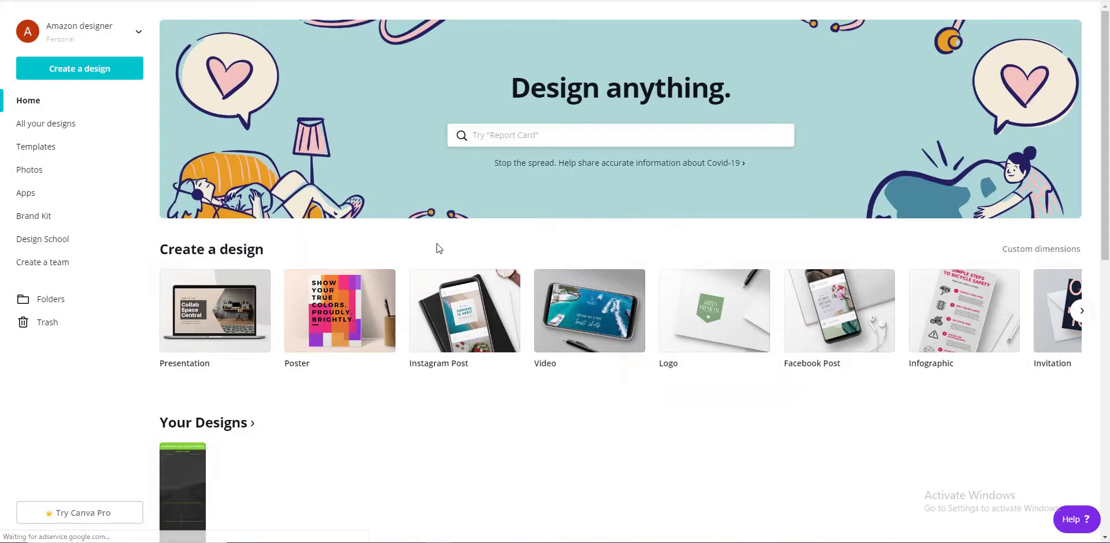
Browse the design types offered on the Canva home page, including those further along the row.
scroll(436, 243, down, 1)
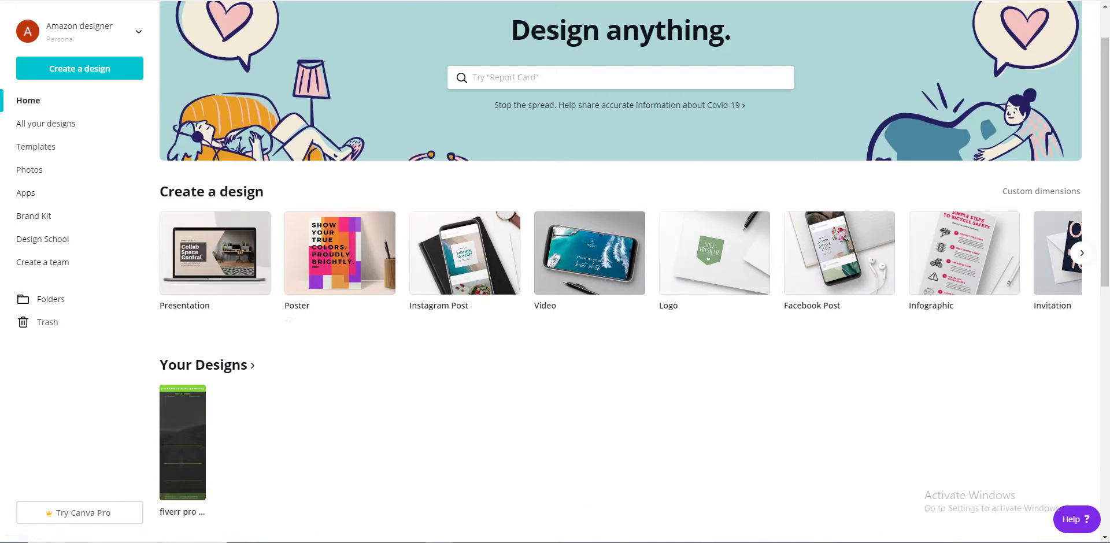
scroll(226, 292, down, 1)
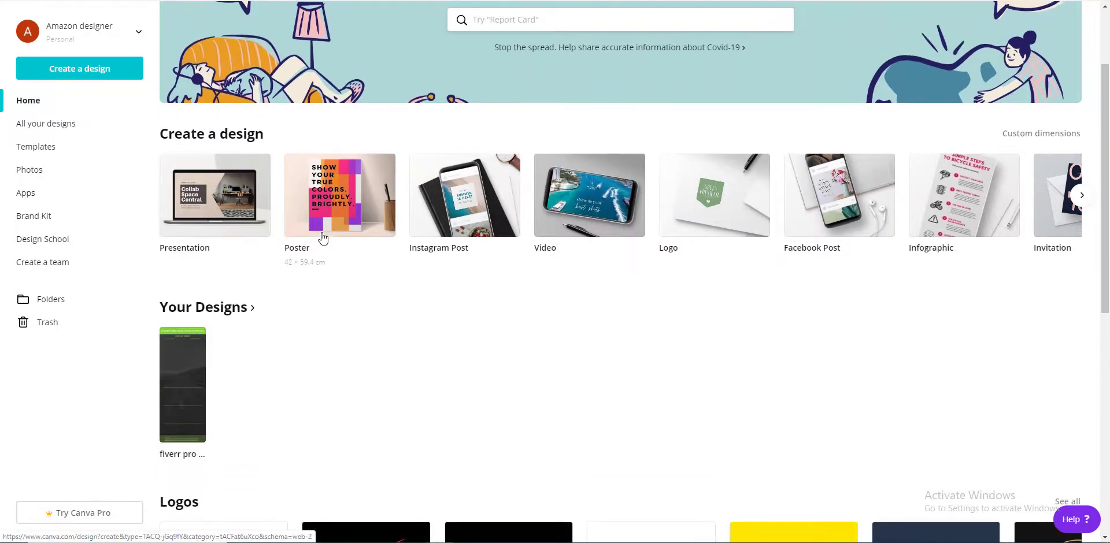
scroll(442, 216, down, 1)
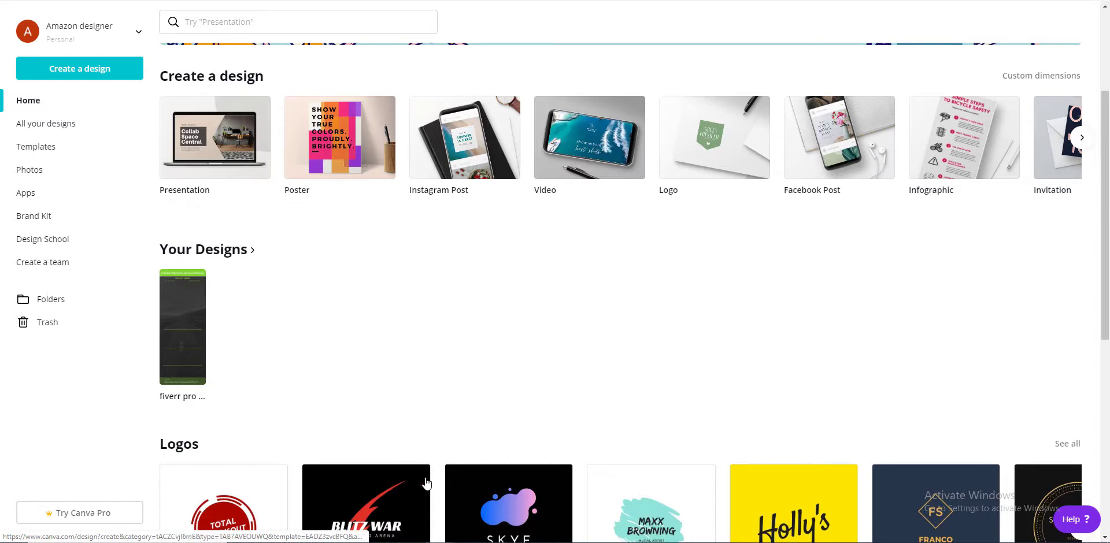
click(1080, 138)
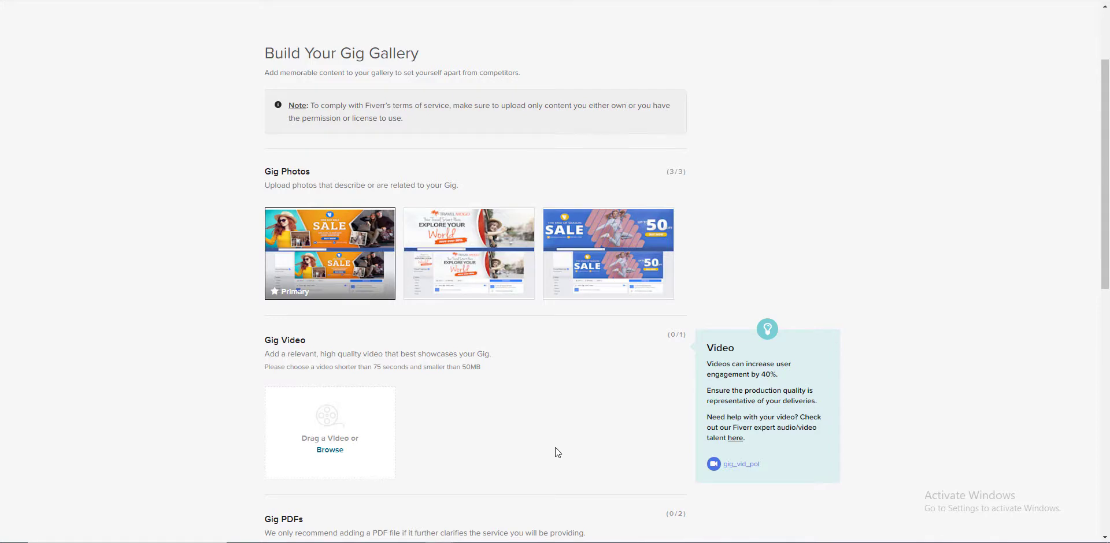
Return to the Fiverr gig gallery and examine the photos and the video upload requirements.
scroll(553, 449, down, 2)
scroll(549, 448, up, 4)
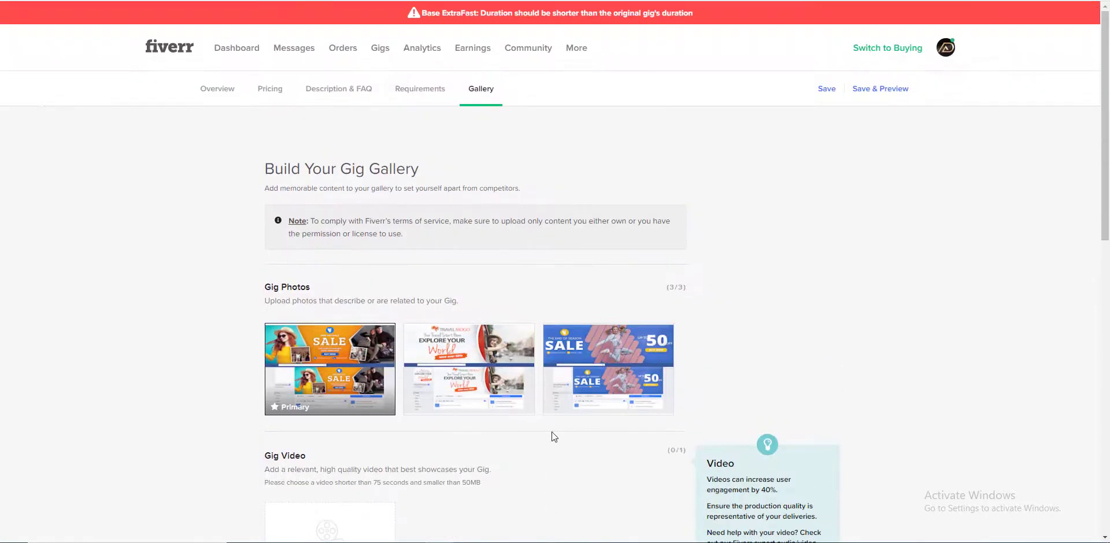
scroll(554, 428, down, 2)
scroll(561, 405, down, 2)
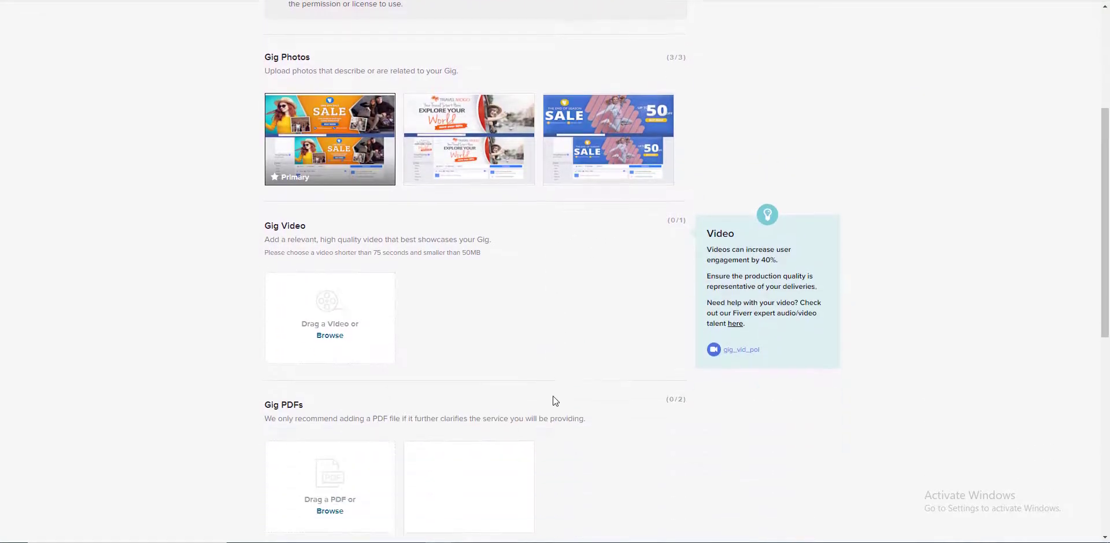
scroll(347, 277, down, 2)
scroll(275, 248, down, 1)
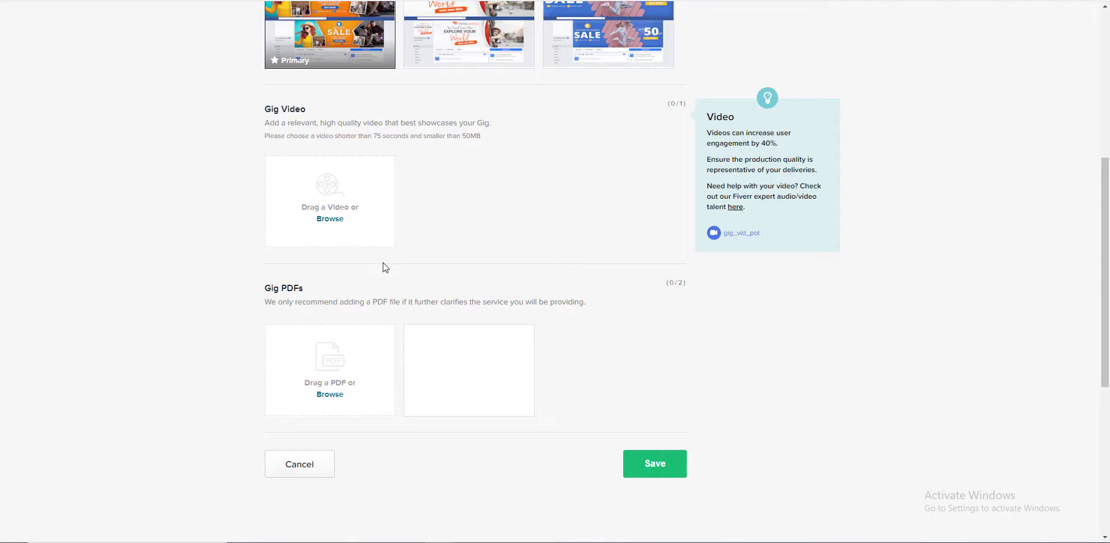
scroll(383, 262, up, 4)
scroll(445, 345, down, 1)
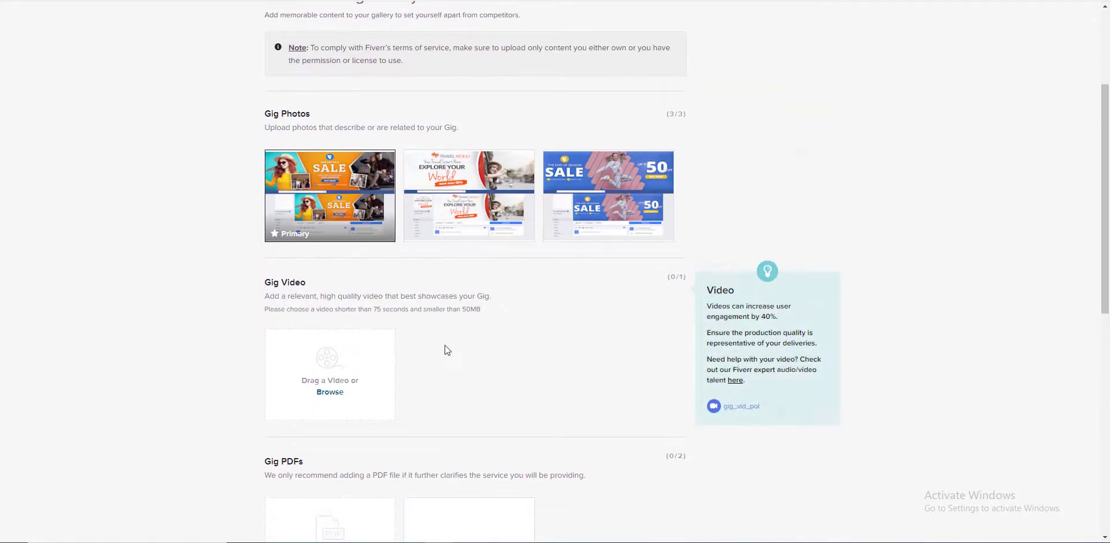
scroll(445, 345, down, 1)
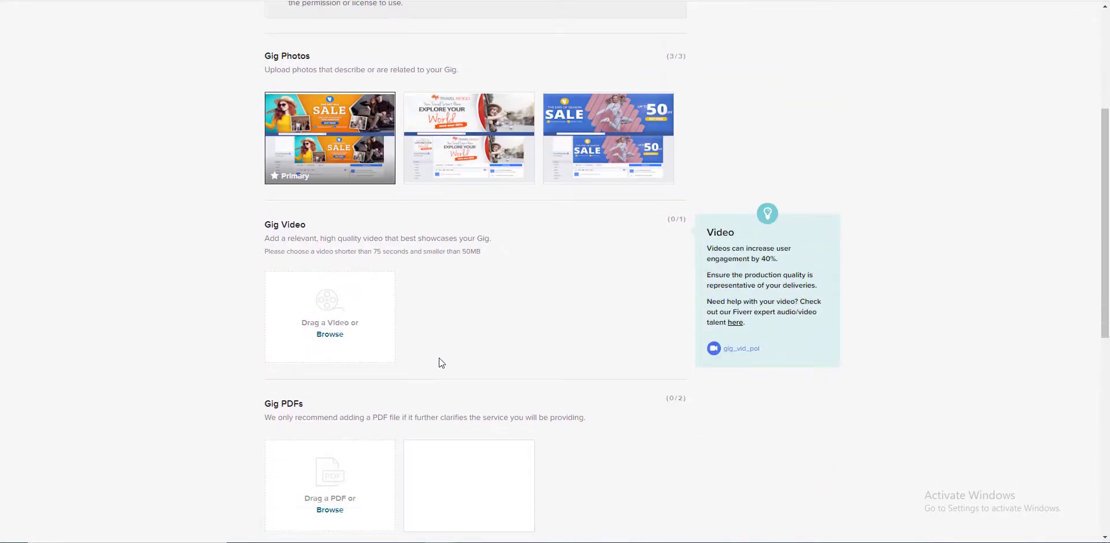
Examine the gallery's PDF upload section and its guidance alongside the video and photo sections.
scroll(439, 363, down, 2)
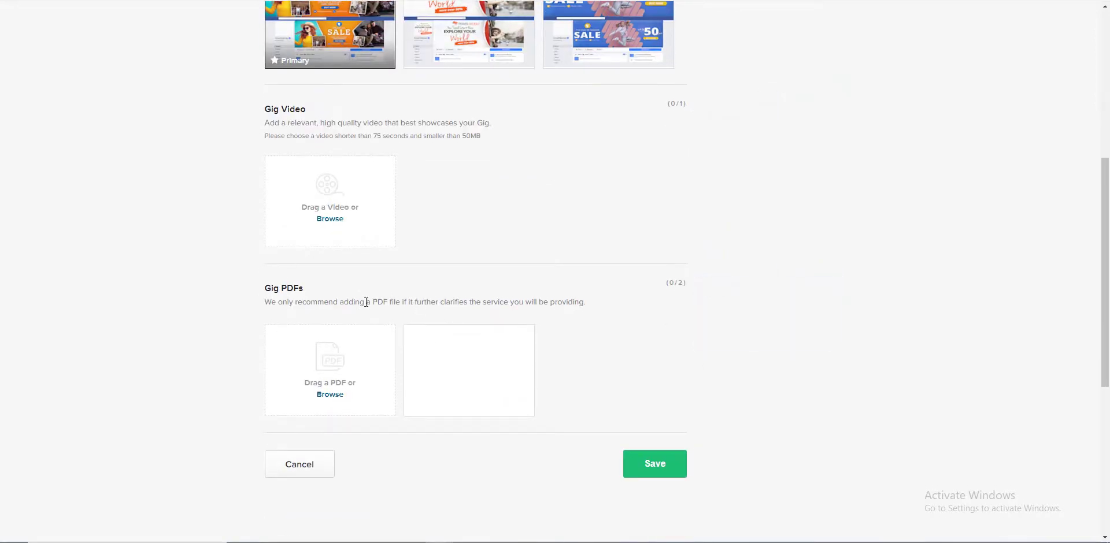
scroll(218, 235, down, 1)
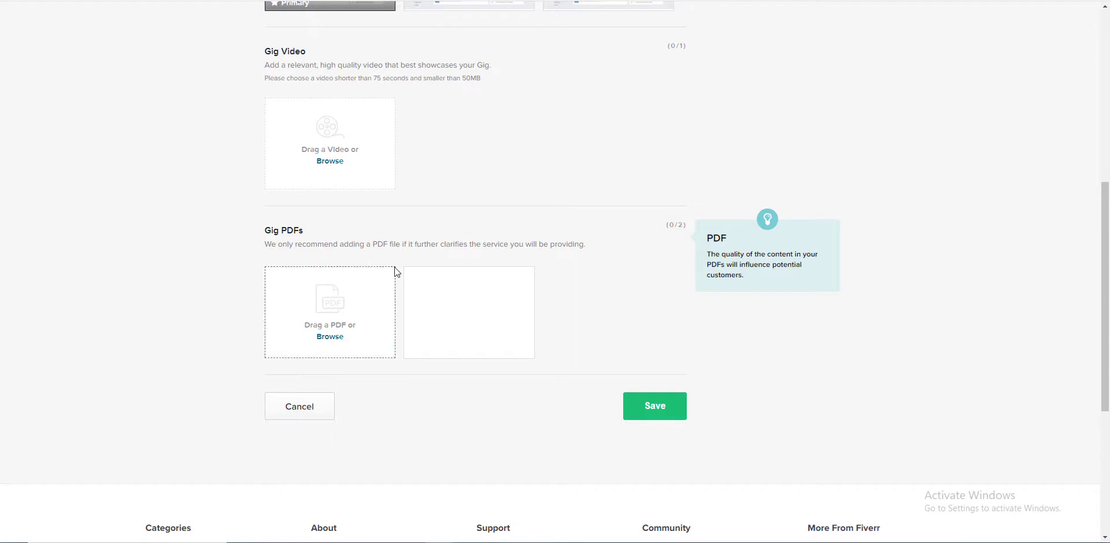
scroll(394, 267, up, 2)
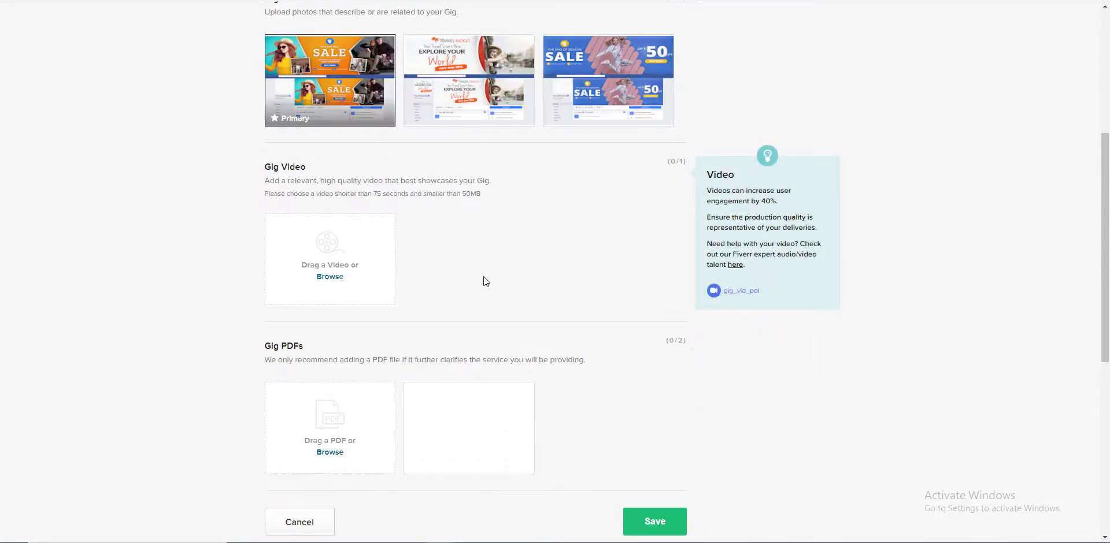
scroll(483, 277, down, 3)
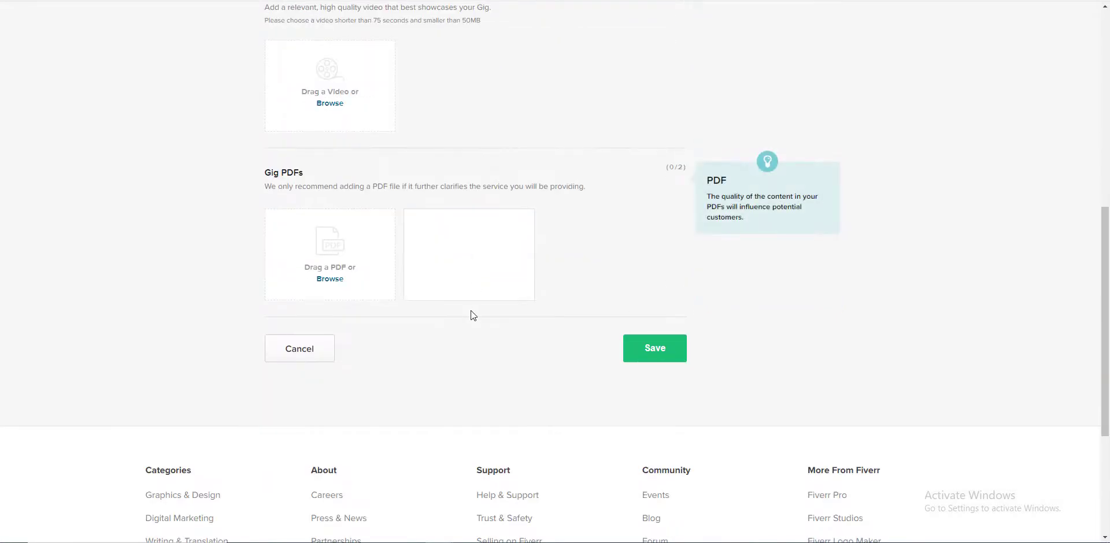
scroll(462, 321, up, 5)
scroll(439, 347, down, 4)
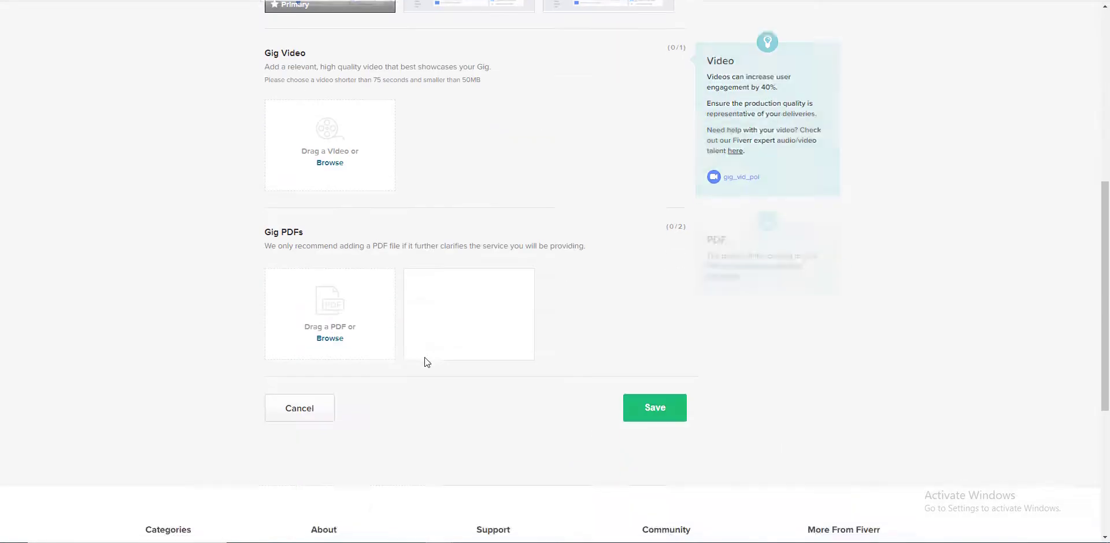
scroll(422, 360, up, 1)
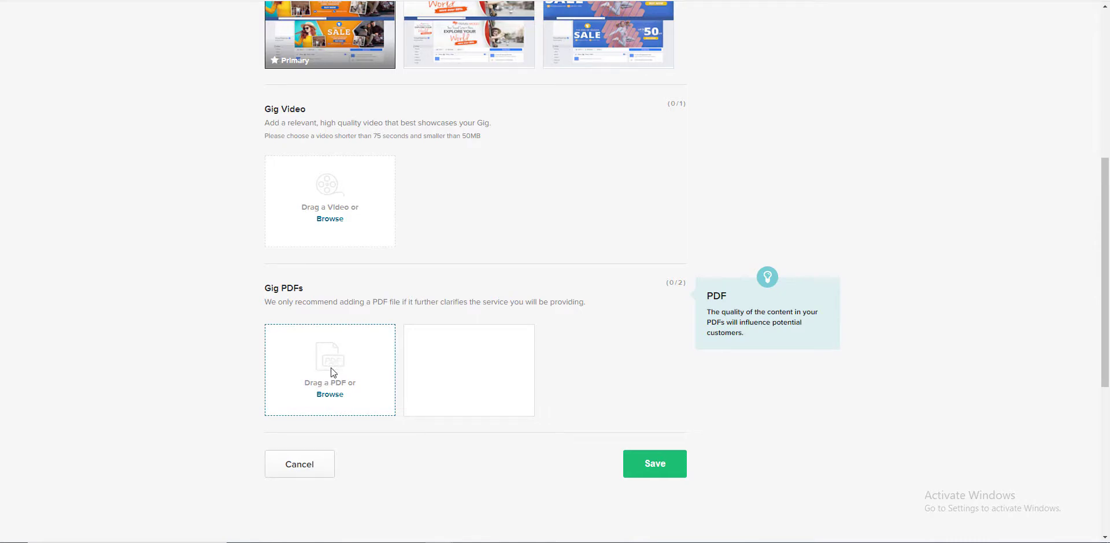
scroll(558, 259, up, 5)
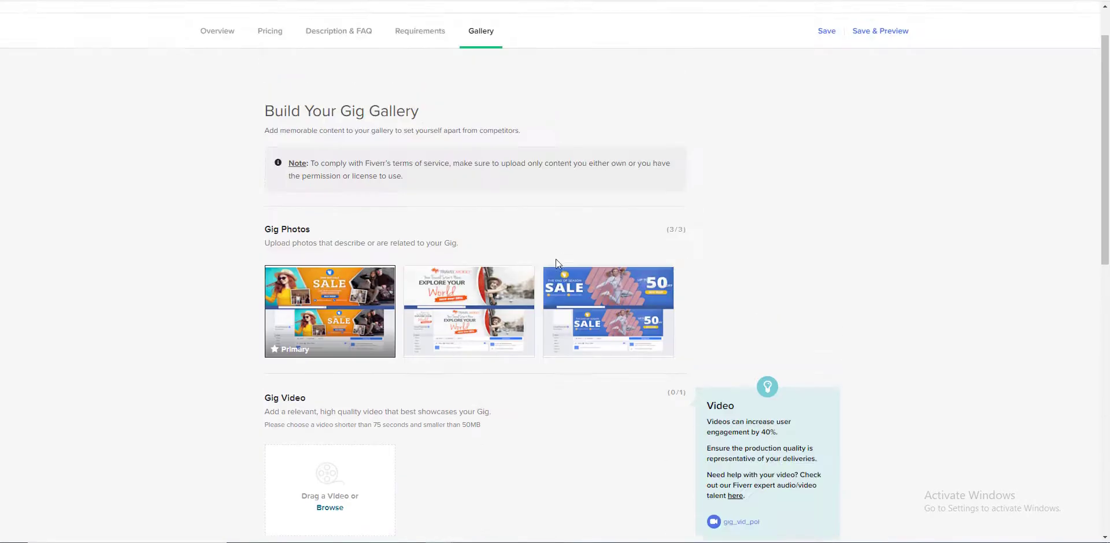
scroll(543, 264, down, 4)
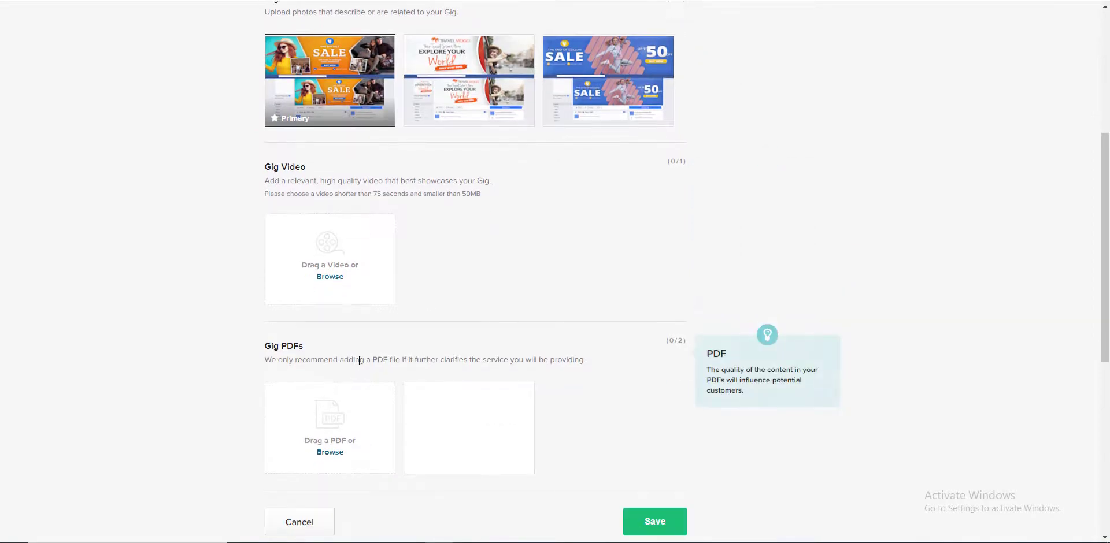
scroll(709, 436, up, 4)
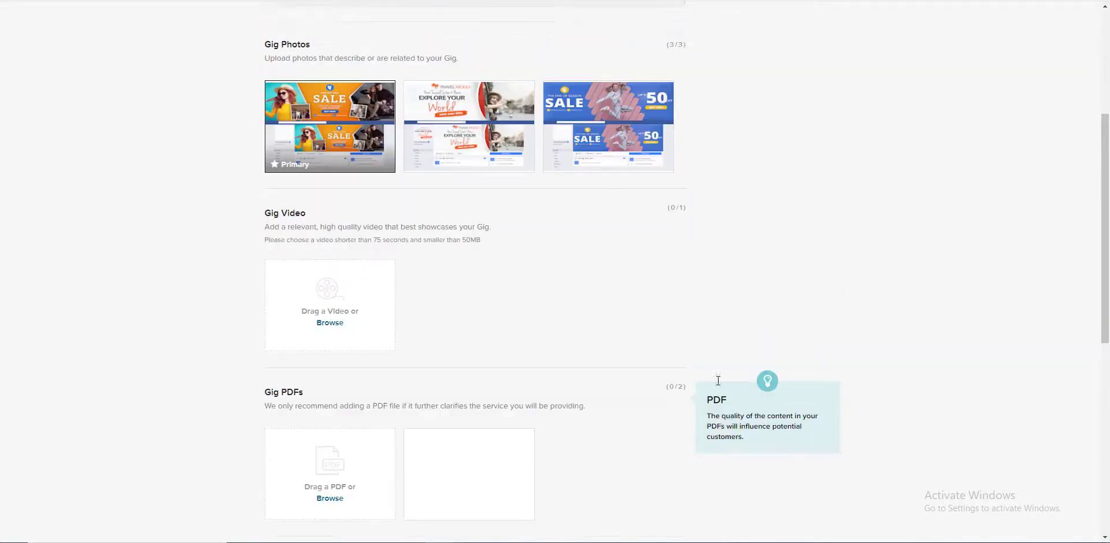